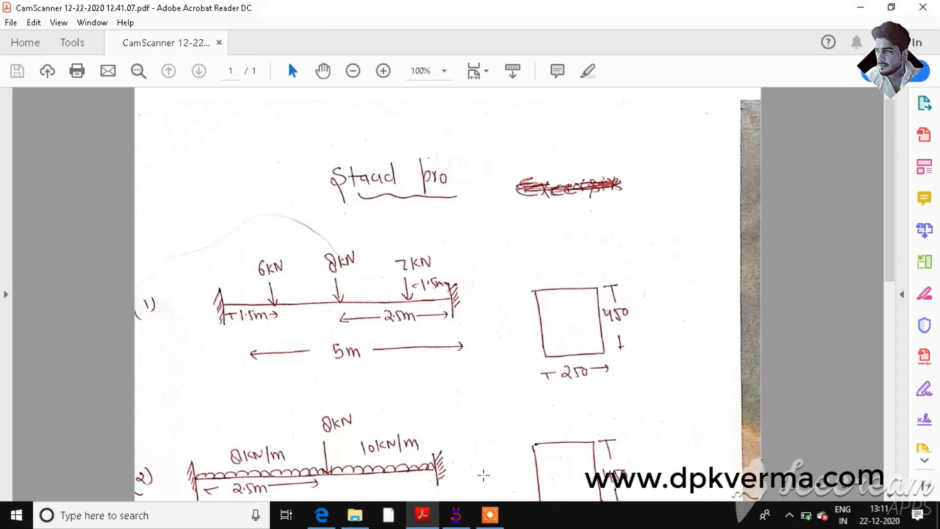
# Switch to STAAD.Pro and create a Space project named FIXED BEAM1 in meter and kilonewton units, starting with Add Beam.
pyautogui.click(458, 516)
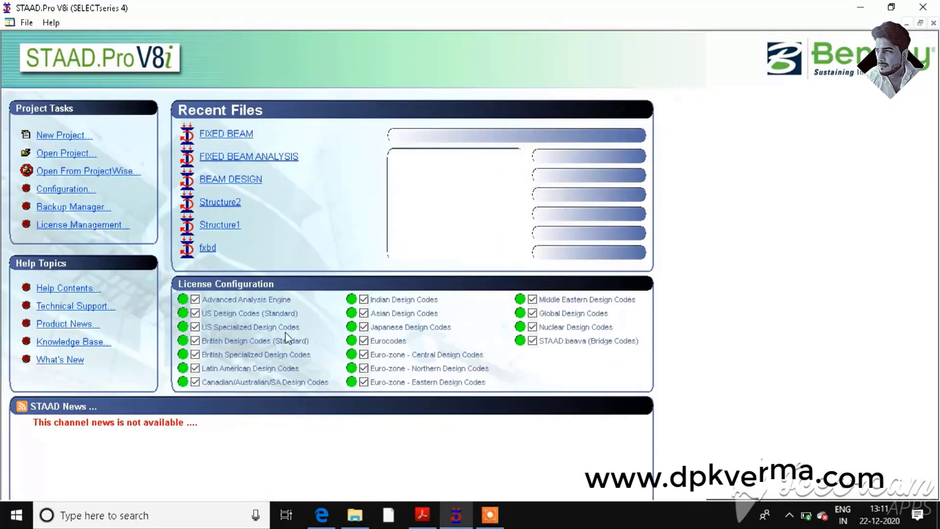
pyautogui.click(63, 136)
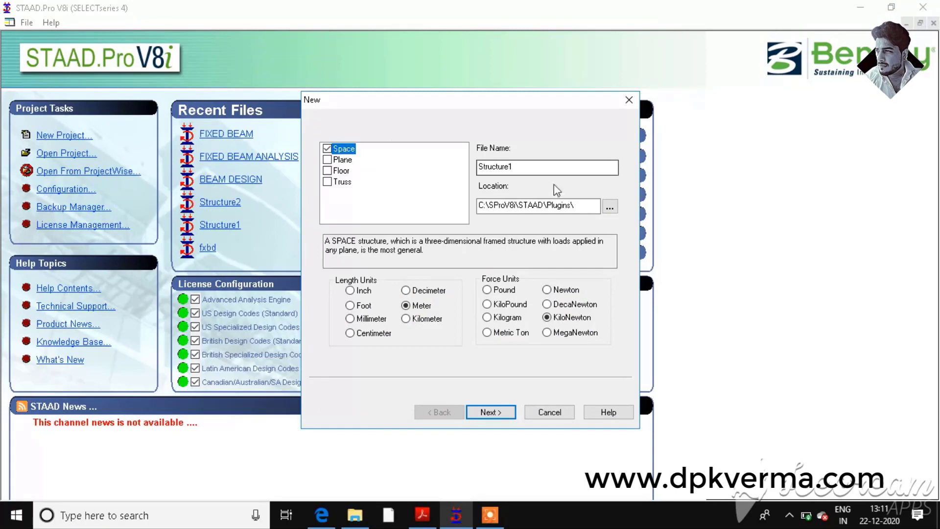
pyautogui.press('Tab')
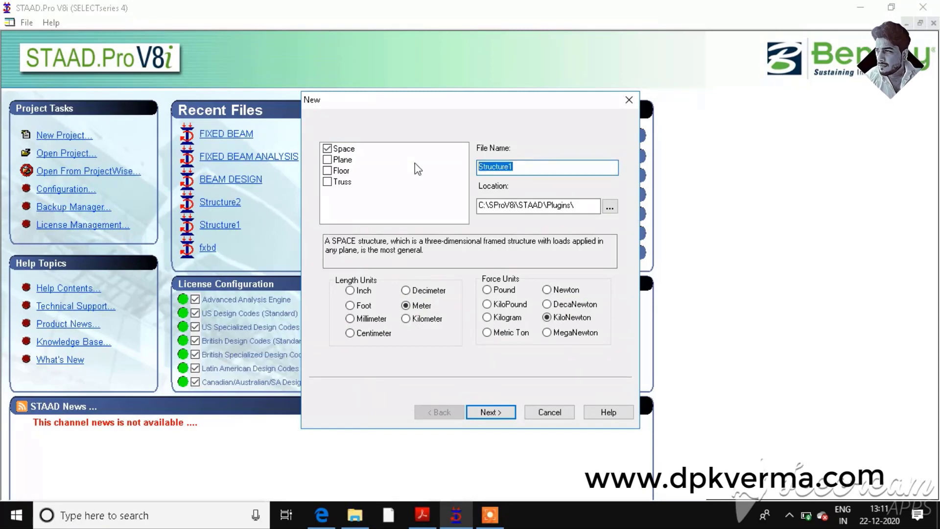
pyautogui.write('FIXED')
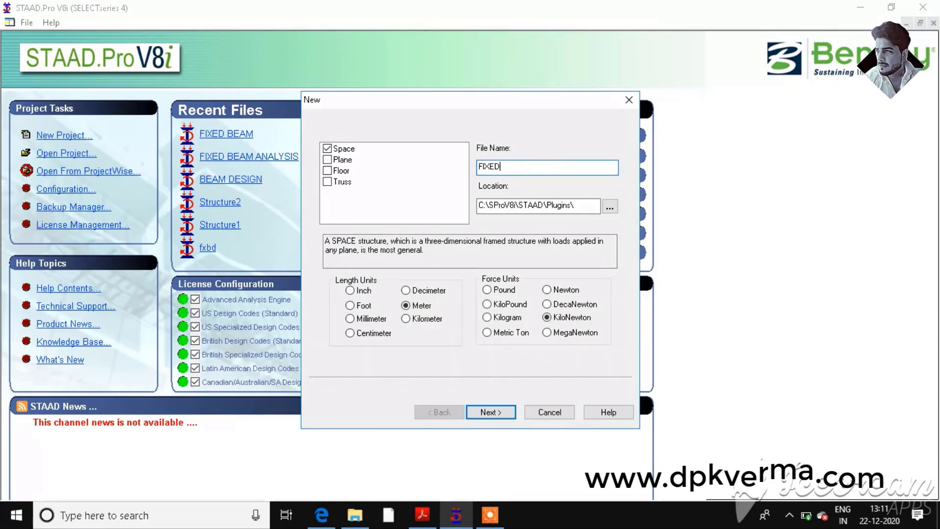
pyautogui.write(' BEAM1')
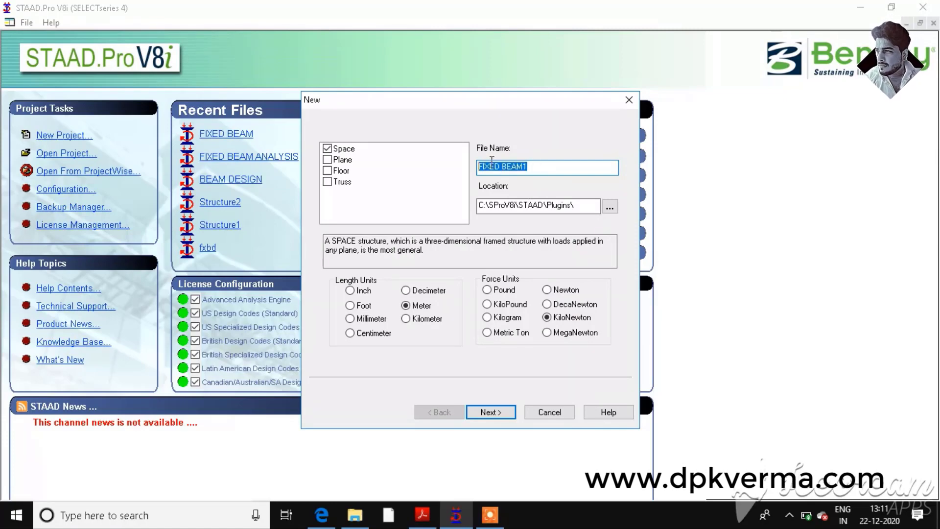
pyautogui.moveTo(587, 208); pyautogui.dragTo(418, 216)
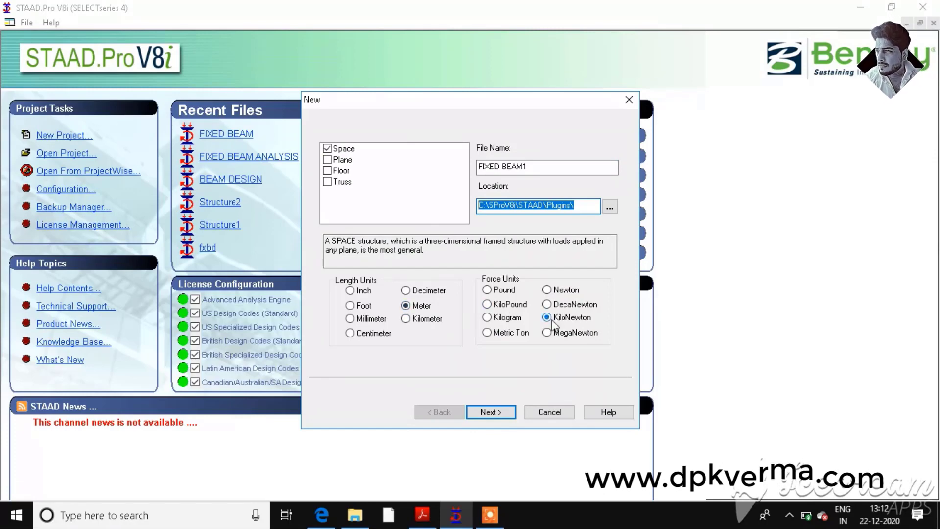
pyautogui.click(501, 412)
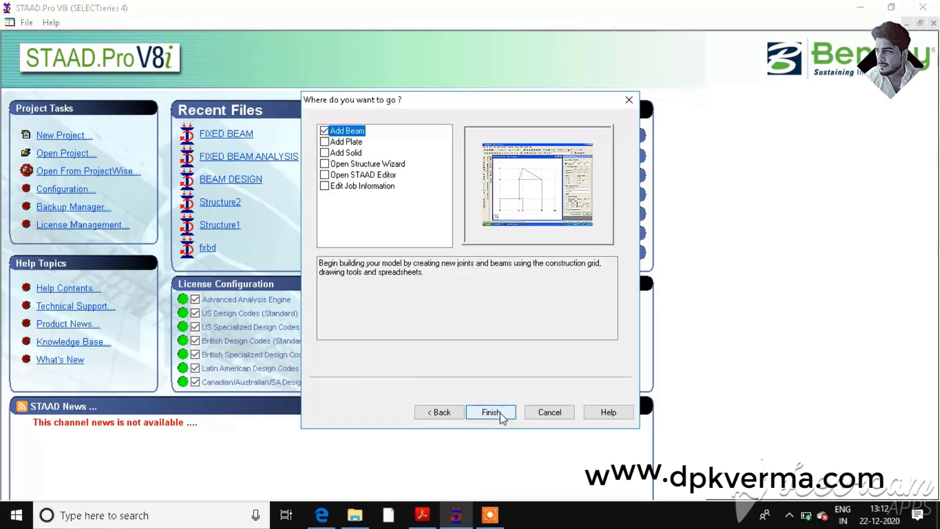
pyautogui.click(501, 413)
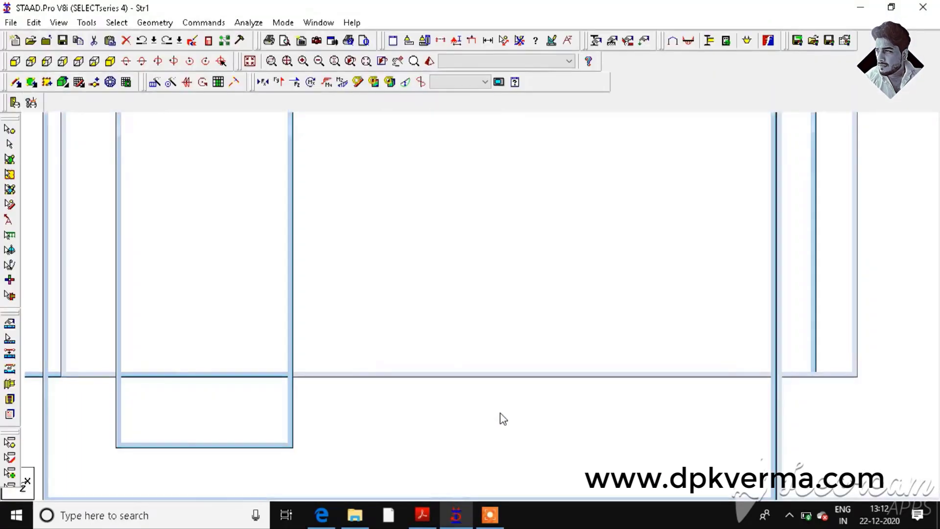
# Draw a 5 m beam along the X axis from the grid origin, and go to the member property settings.
pyautogui.click(276, 448)
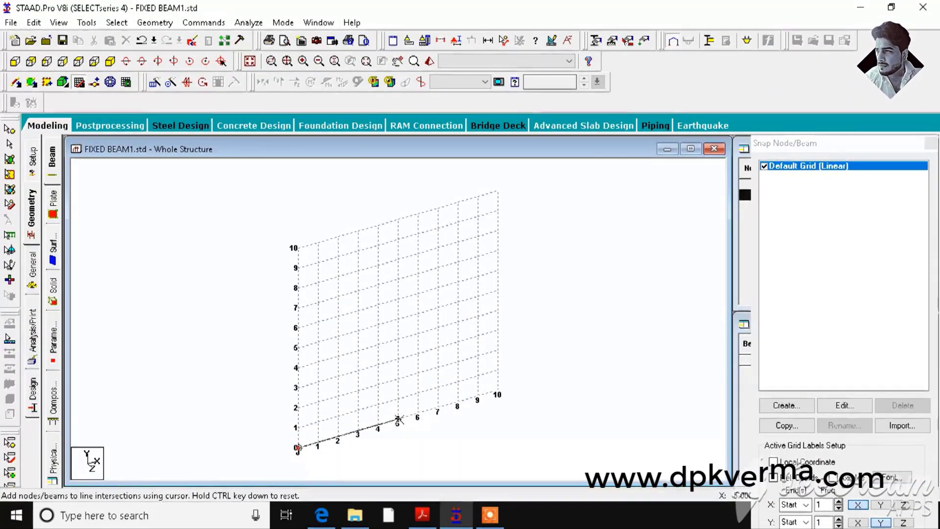
pyautogui.click(400, 419)
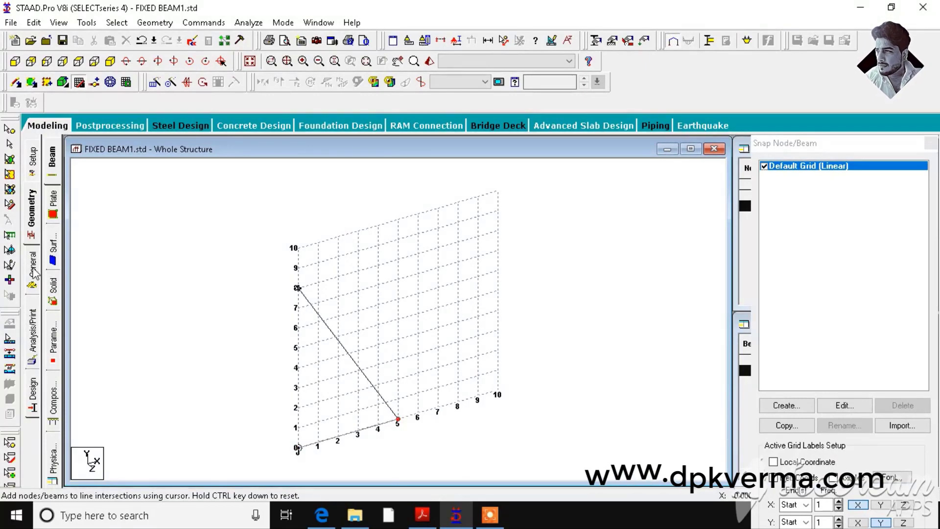
pyautogui.click(33, 268)
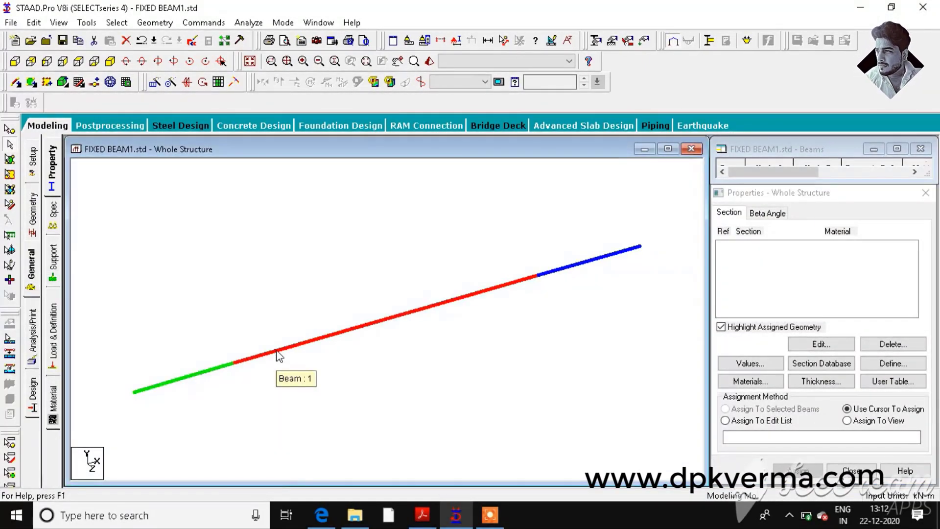
# Select the beam and review the label display options without changing them.
pyautogui.click(277, 354)
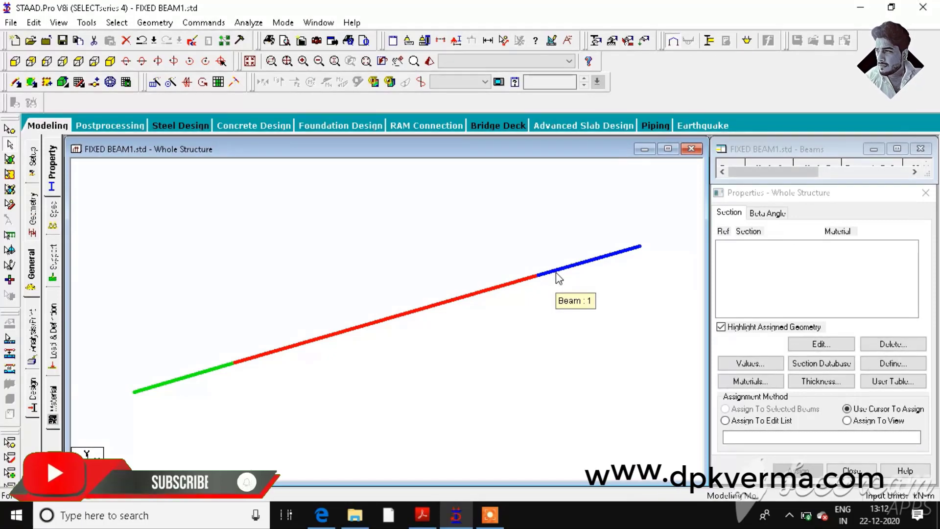
pyautogui.rightClick(521, 318)
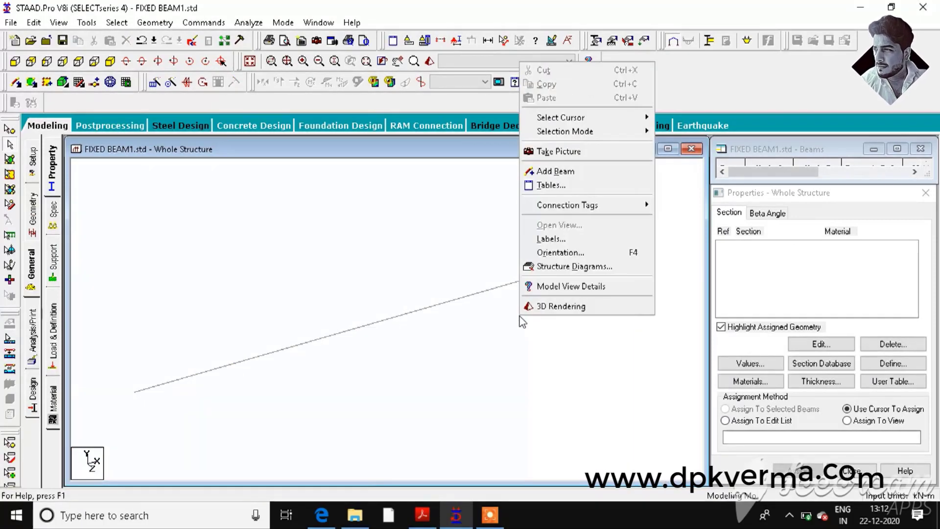
pyautogui.click(554, 244)
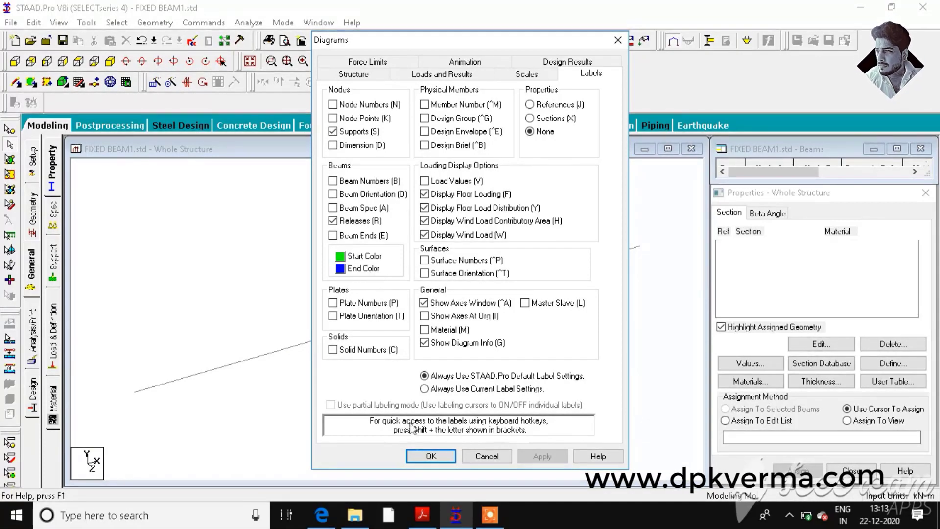
pyautogui.click(430, 456)
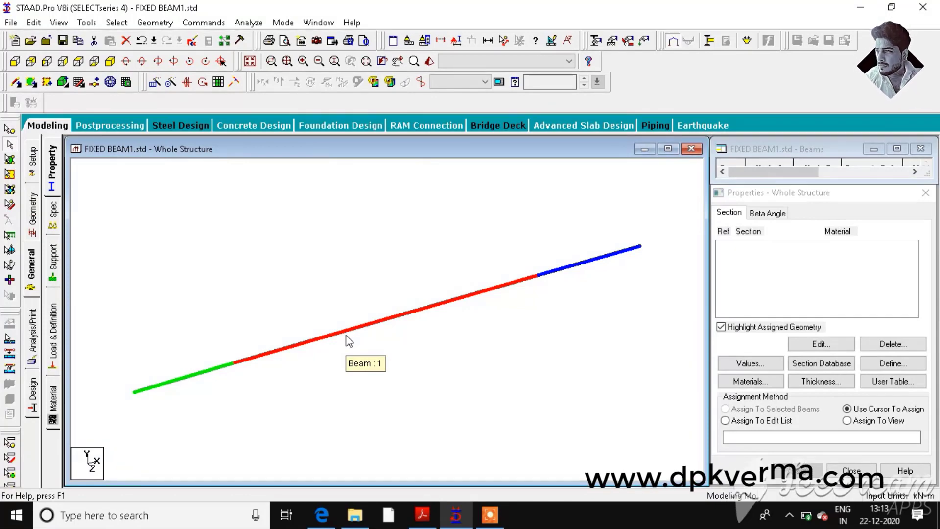
# Try selecting the beam and its start node with the beams, nodes and plates cursors.
pyautogui.click(349, 341)
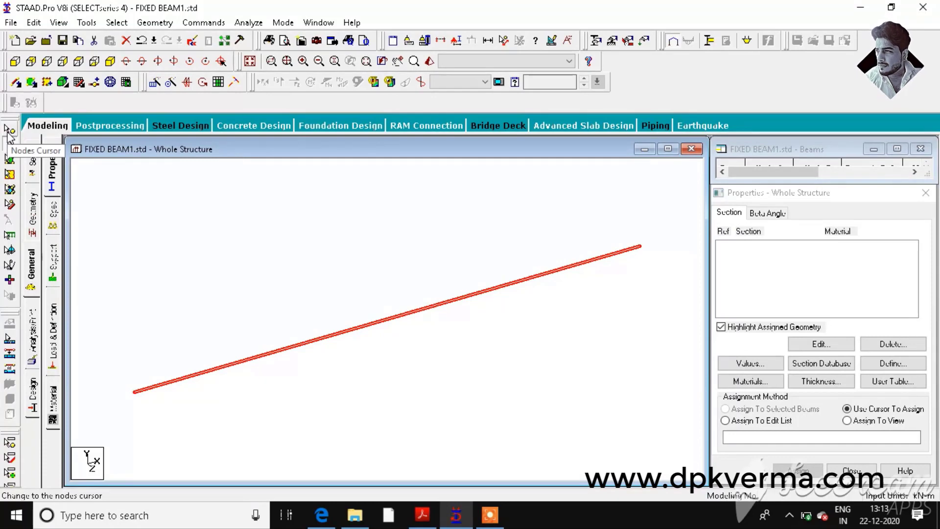
pyautogui.click(9, 131)
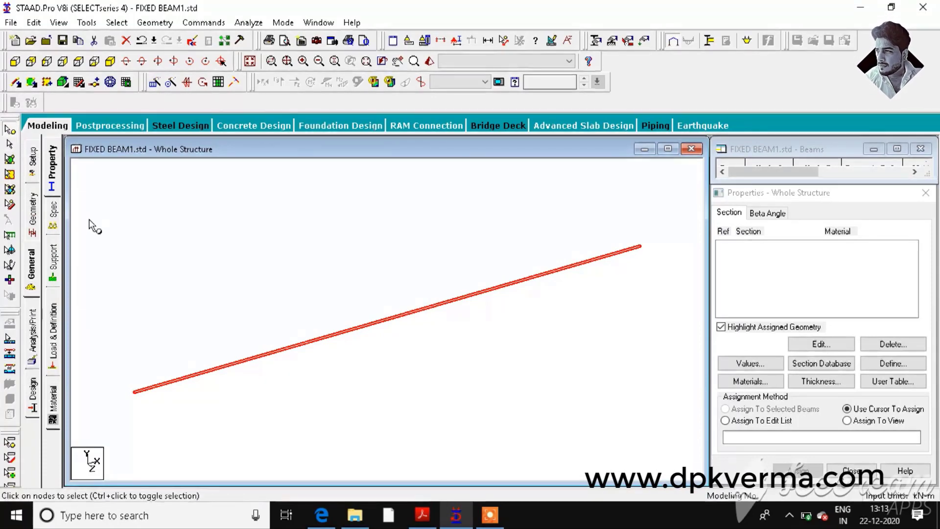
pyautogui.moveTo(93, 224); pyautogui.dragTo(299, 429)
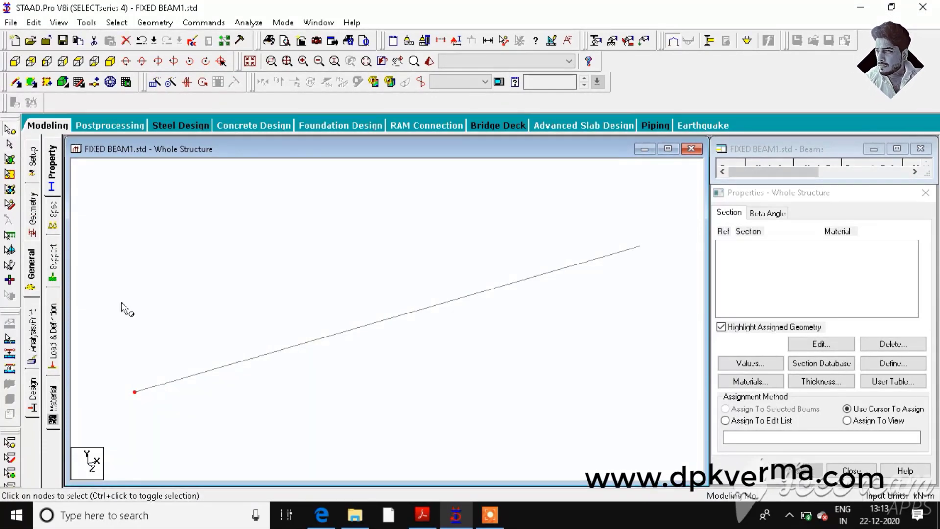
pyautogui.moveTo(125, 324); pyautogui.dragTo(247, 442)
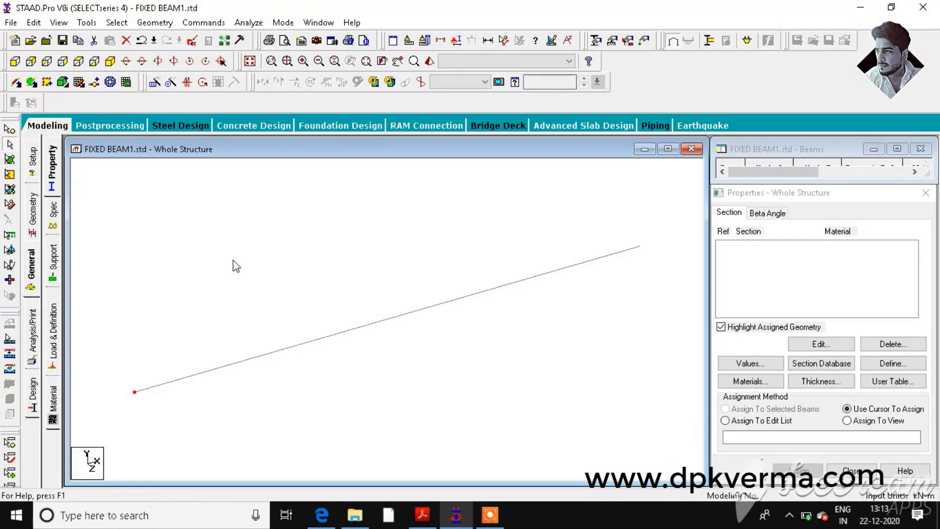
pyautogui.moveTo(244, 264); pyautogui.dragTo(605, 417)
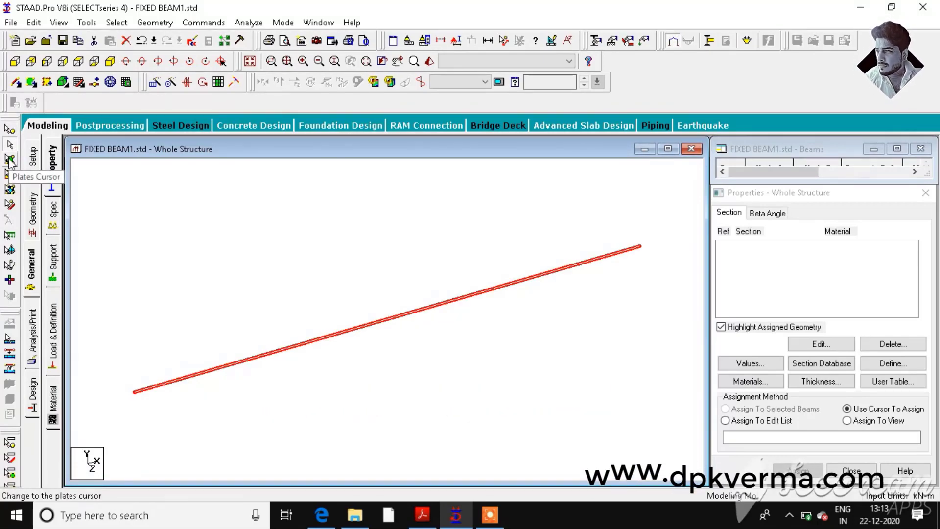
pyautogui.moveTo(135, 232); pyautogui.dragTo(608, 416)
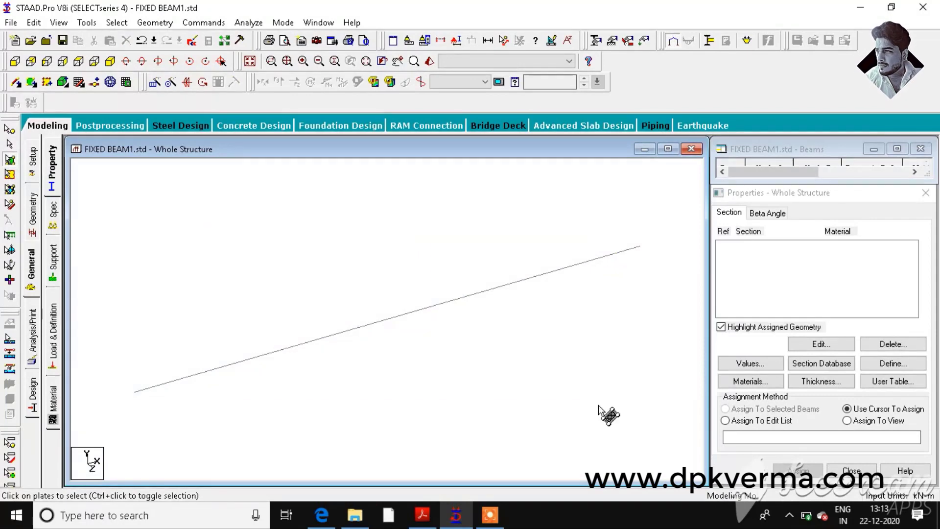
pyautogui.moveTo(359, 281); pyautogui.dragTo(607, 436)
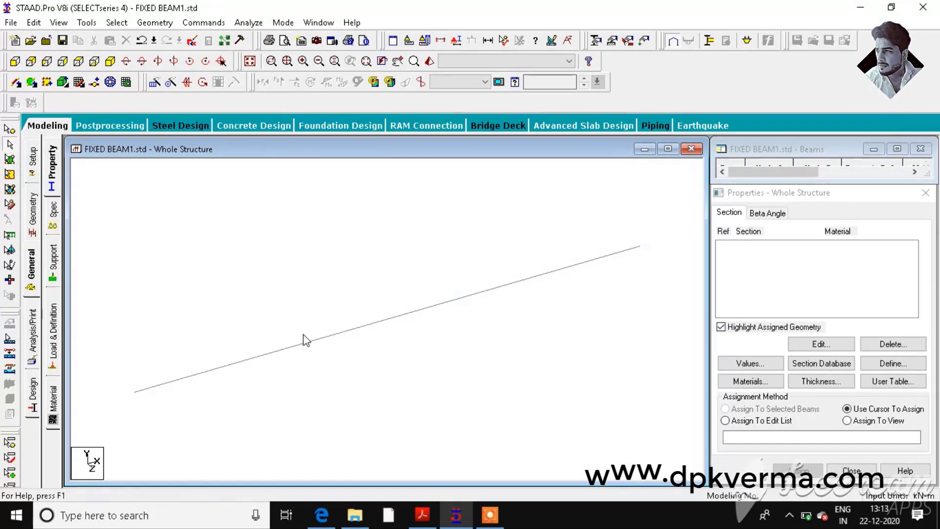
# Select the beam and define a rectangular concrete section with YD 0.45 m and ZD 0.25 m.
pyautogui.click(360, 332)
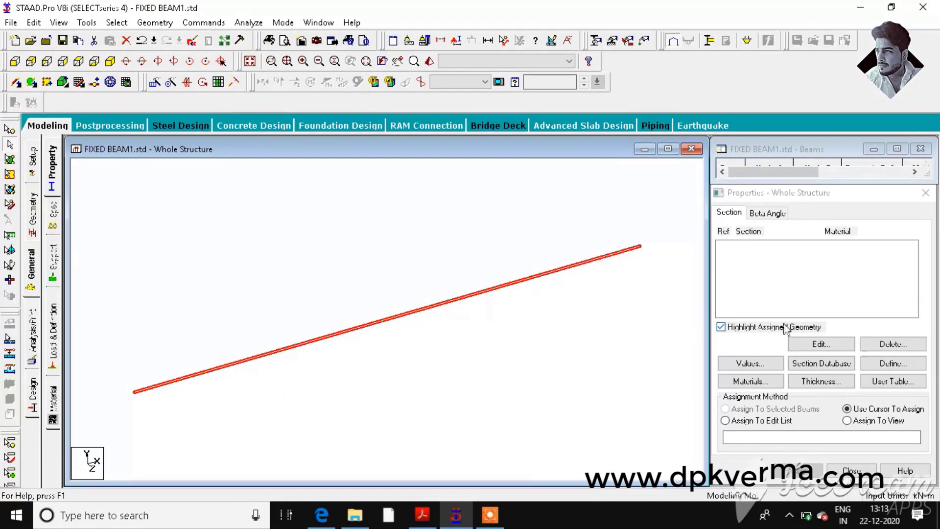
pyautogui.click(884, 363)
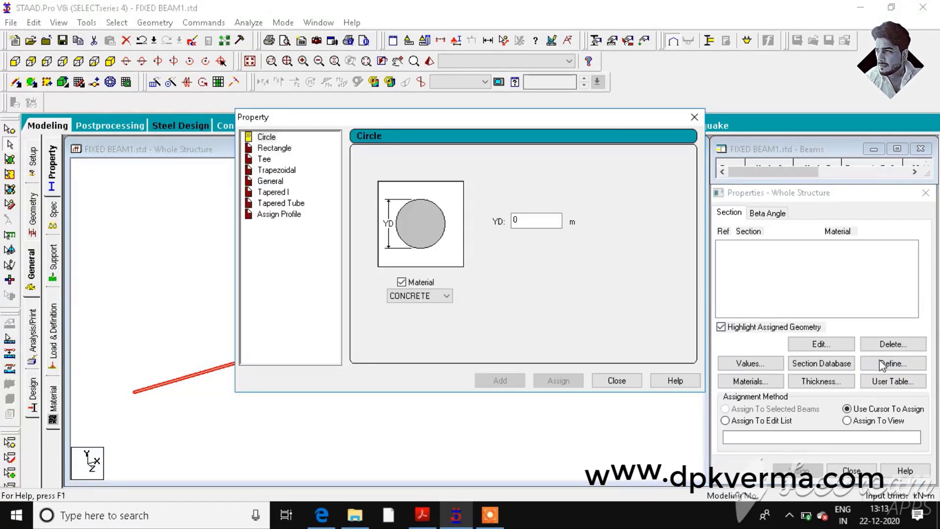
pyautogui.click(273, 148)
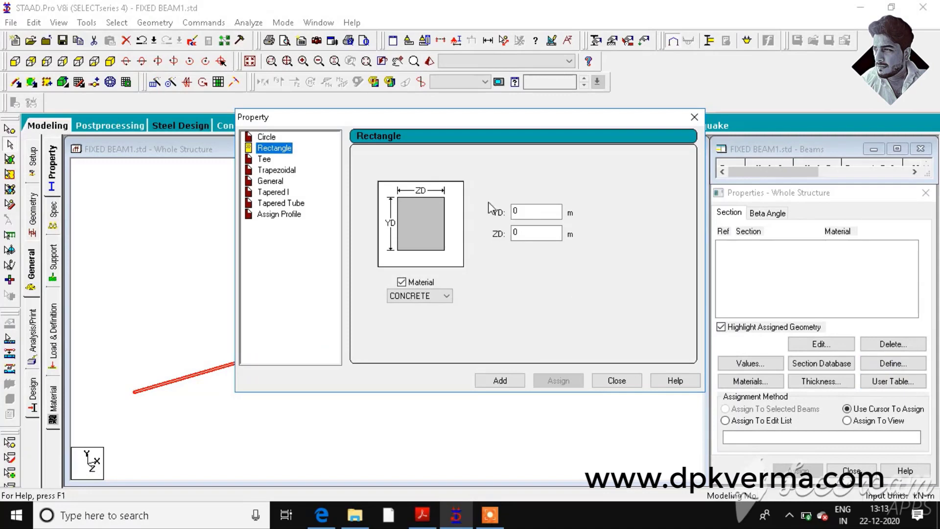
pyautogui.doubleClick(528, 212)
pyautogui.write('.45')
pyautogui.press('Tab')
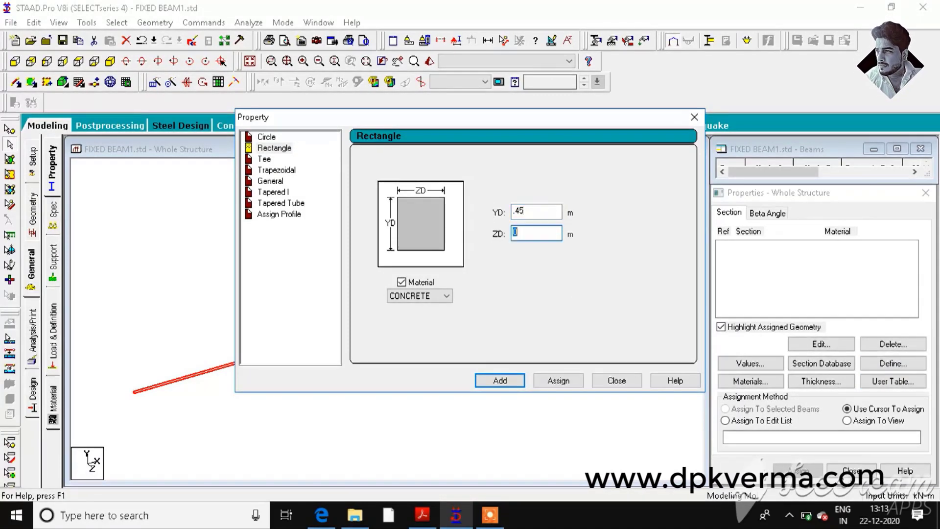
pyautogui.write('.25')
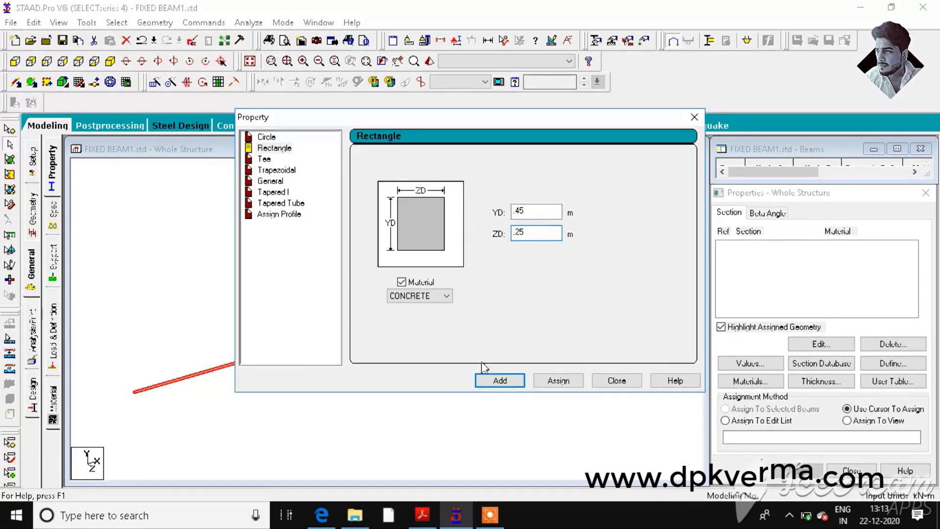
pyautogui.click(500, 381)
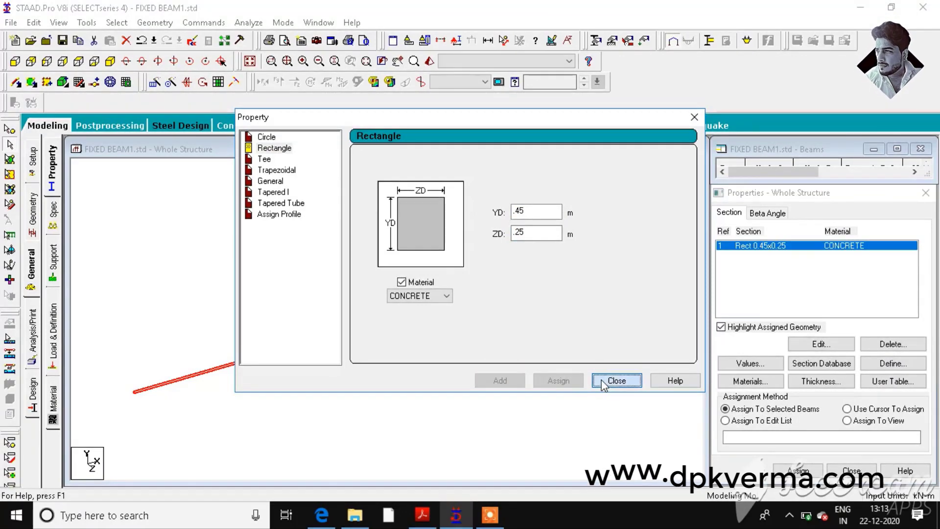
pyautogui.click(616, 381)
# Assign the rectangular 0.45x0.25 concrete section to the whole view and confirm the assignment.
pyautogui.click(862, 421)
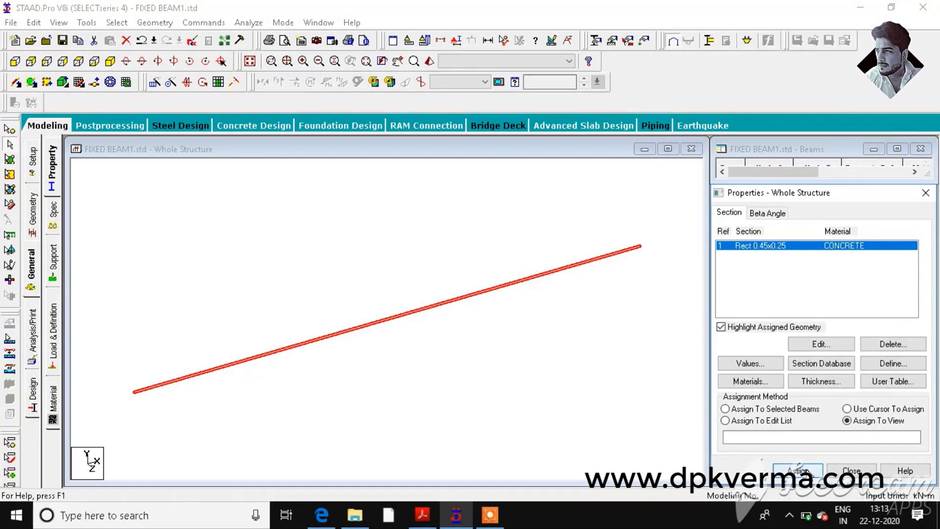
pyautogui.click(808, 471)
pyautogui.click(844, 370)
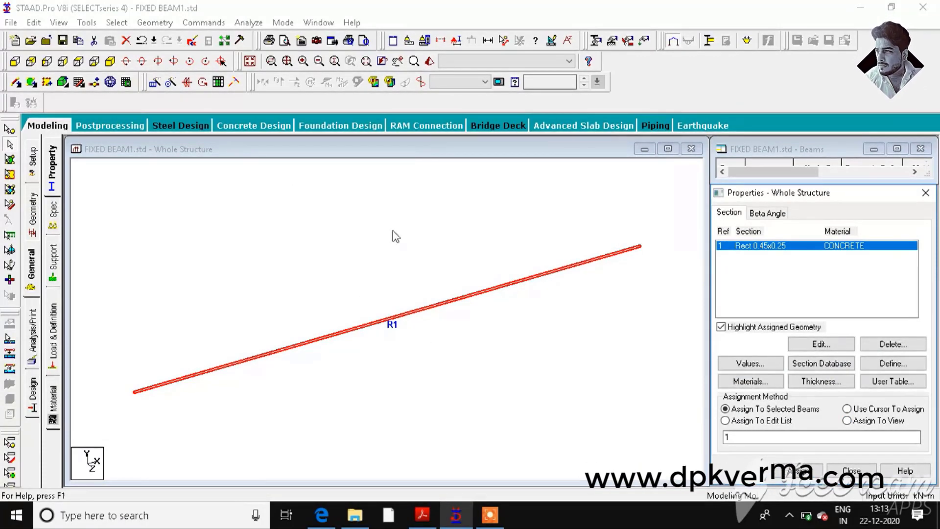
# Inspect the beam's section in a 3D rendered view, rotate the model, and return to the whole structure.
pyautogui.click(429, 63)
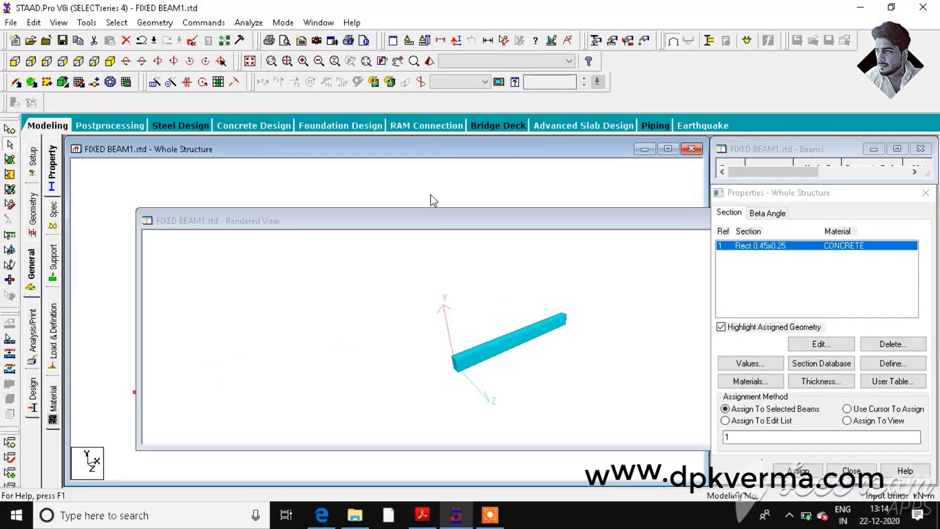
pyautogui.moveTo(414, 330); pyautogui.dragTo(508, 346)
pyautogui.click(453, 187)
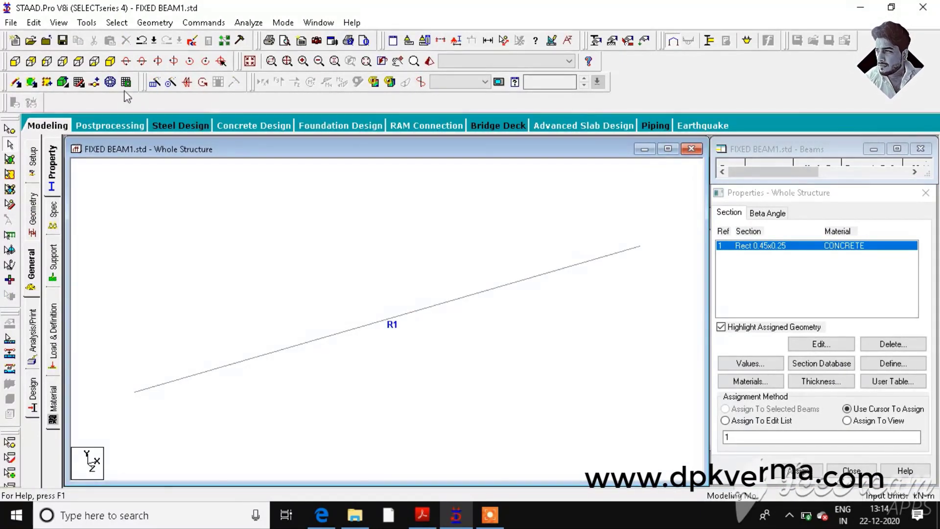
# View the beam in isometric, from -Y and from the side along the X axis.
pyautogui.click(113, 65)
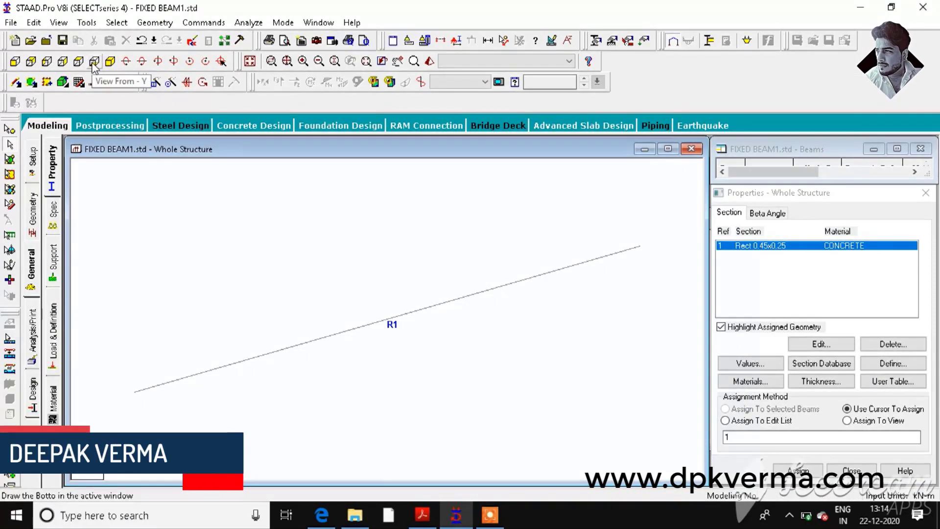
pyautogui.click(94, 62)
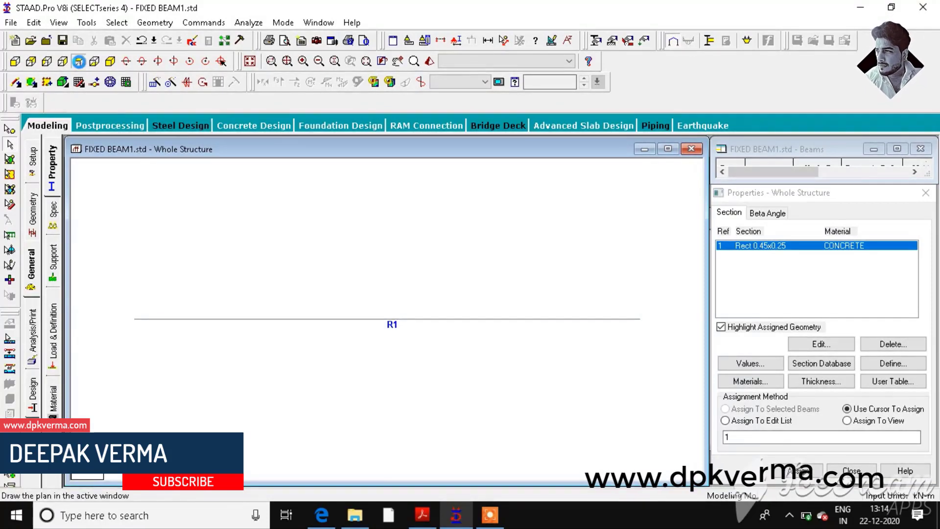
pyautogui.click(63, 61)
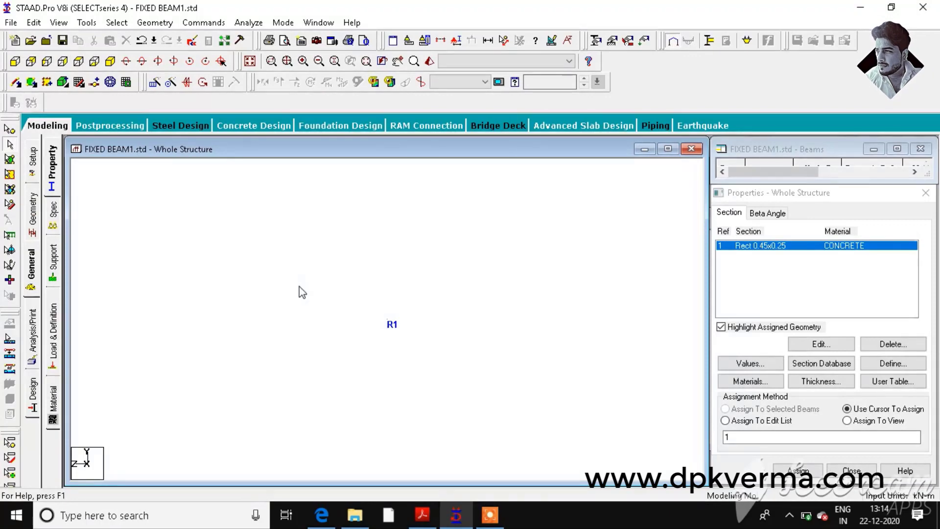
# View the beam from the opposite side along the X axis, from the front and in isometric.
pyautogui.moveTo(325, 341); pyautogui.dragTo(327, 347)
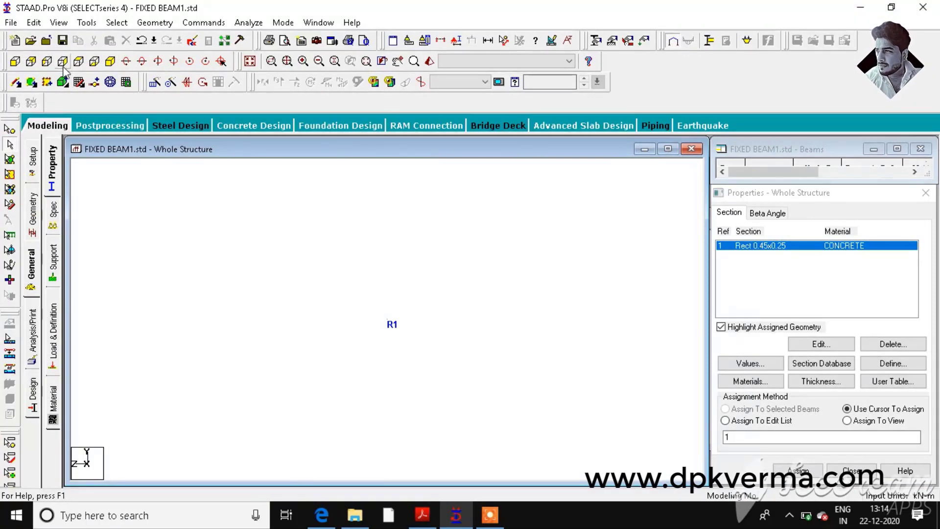
pyautogui.click(48, 64)
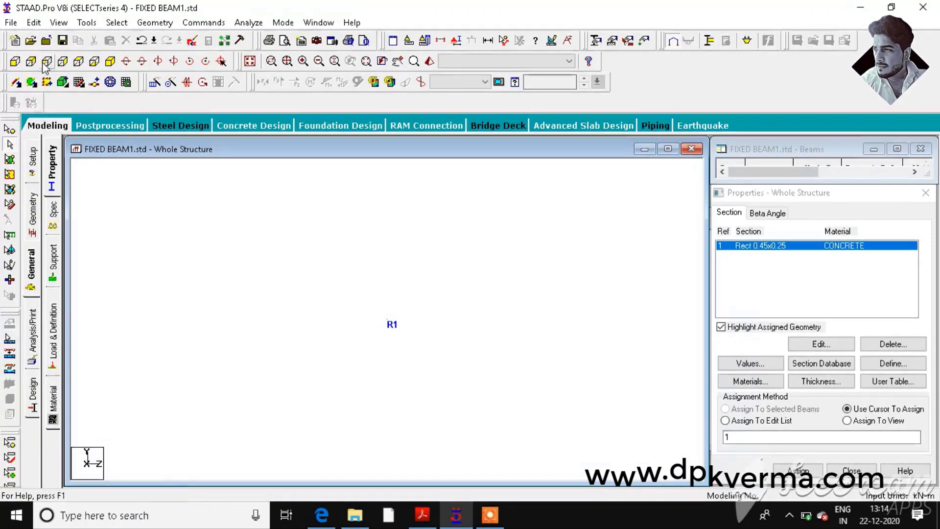
pyautogui.click(16, 63)
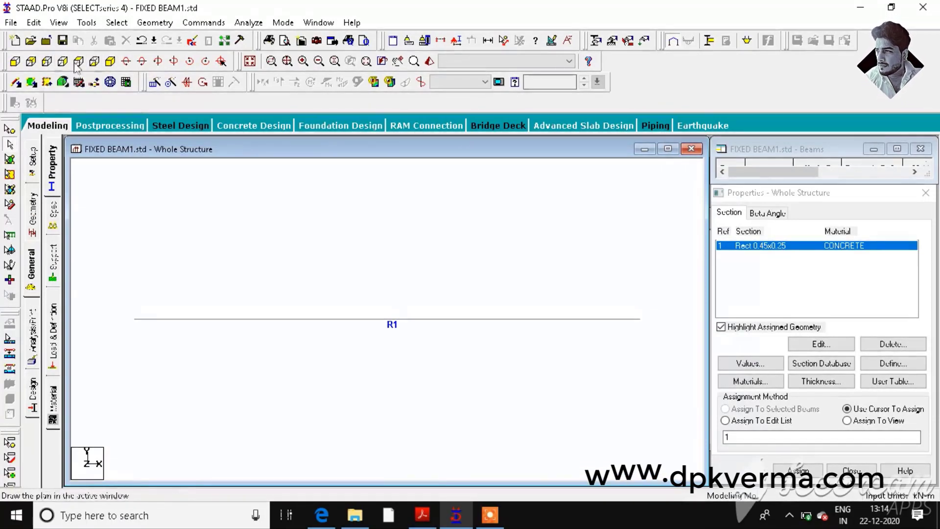
pyautogui.click(110, 62)
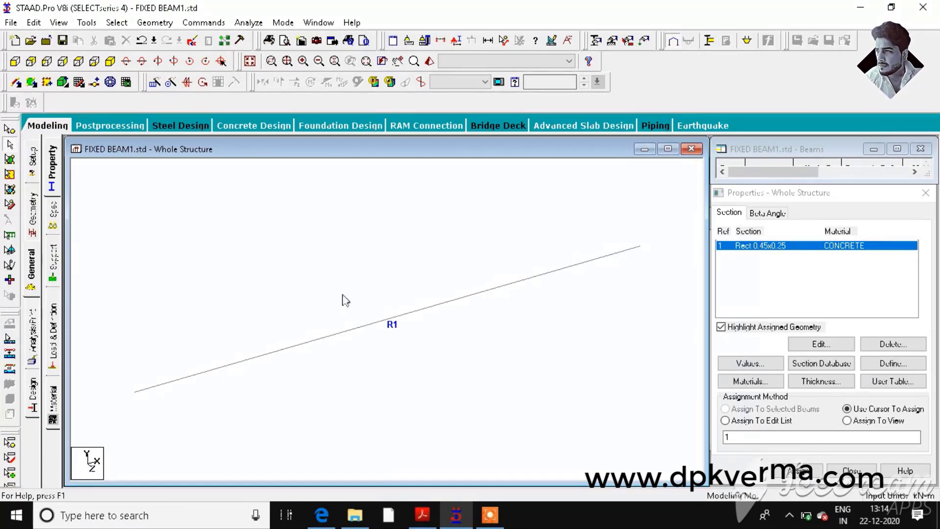
# Create a fixed support and assign it to the whole view so both beam ends are restrained.
pyautogui.click(54, 258)
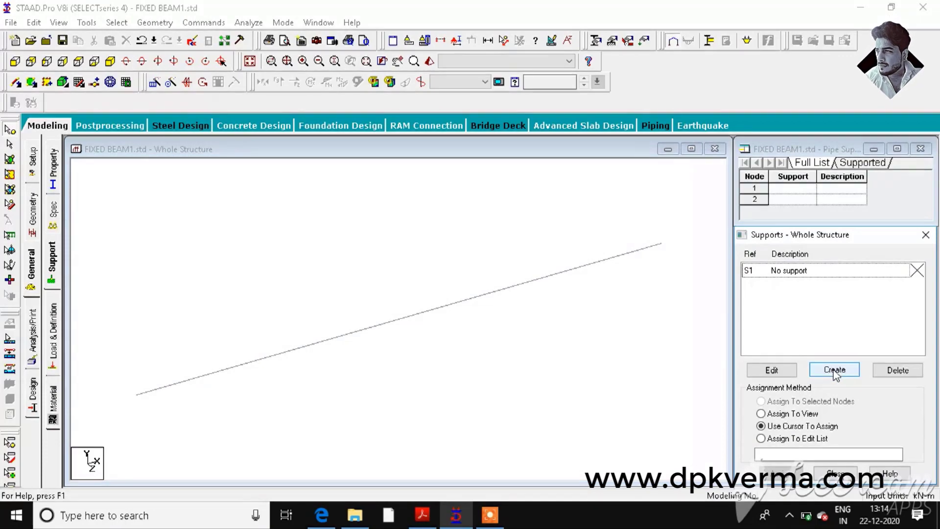
pyautogui.click(835, 371)
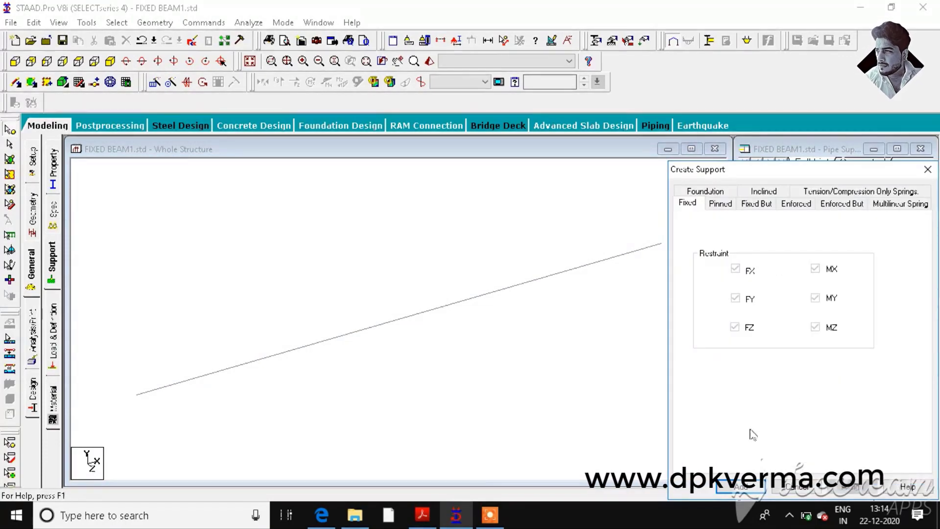
pyautogui.click(750, 487)
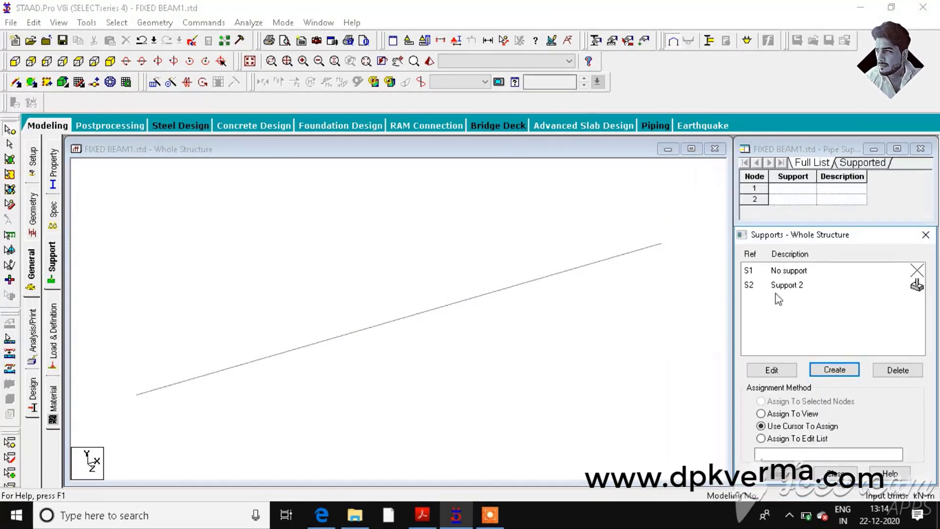
pyautogui.click(906, 285)
pyautogui.click(802, 414)
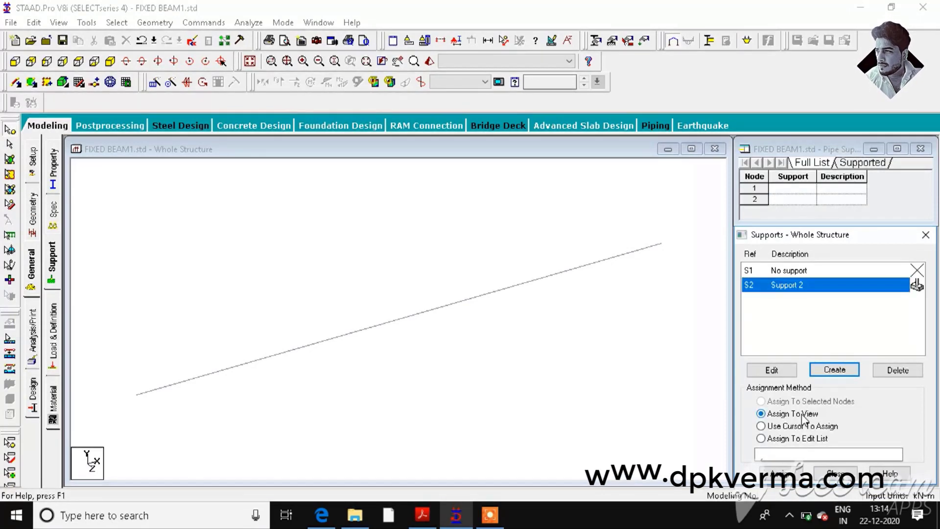
pyautogui.click(798, 473)
pyautogui.click(843, 392)
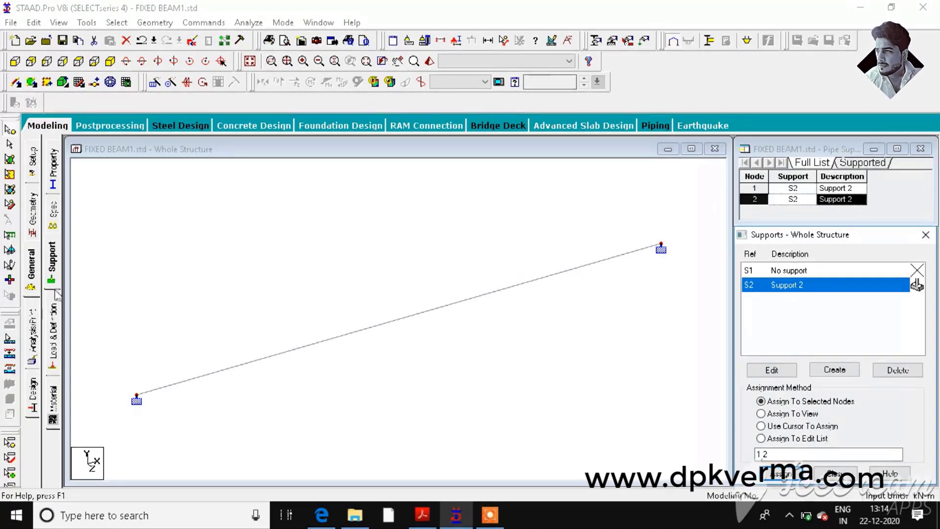
# Add primary load case 1 with the loading type Dead and the title DEAD LOAD.
pyautogui.click(53, 326)
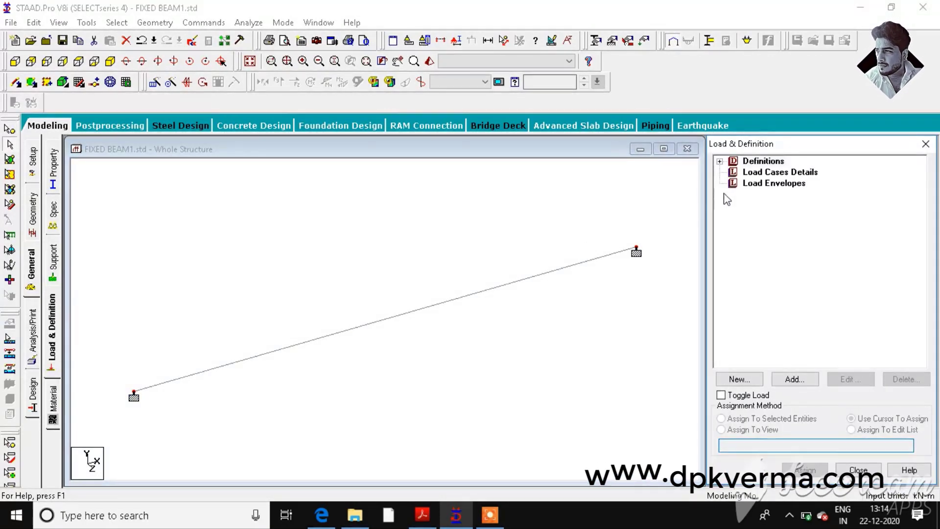
pyautogui.click(781, 172)
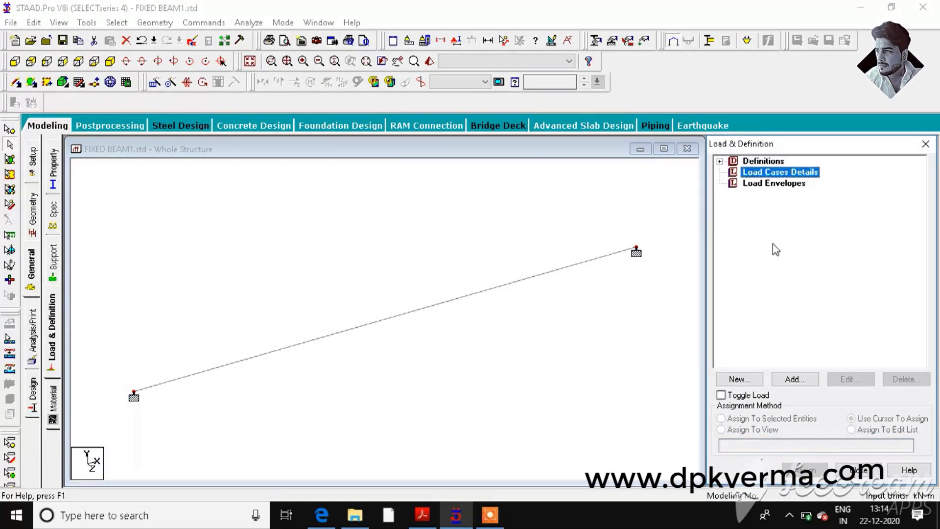
pyautogui.click(800, 380)
pyautogui.click(542, 180)
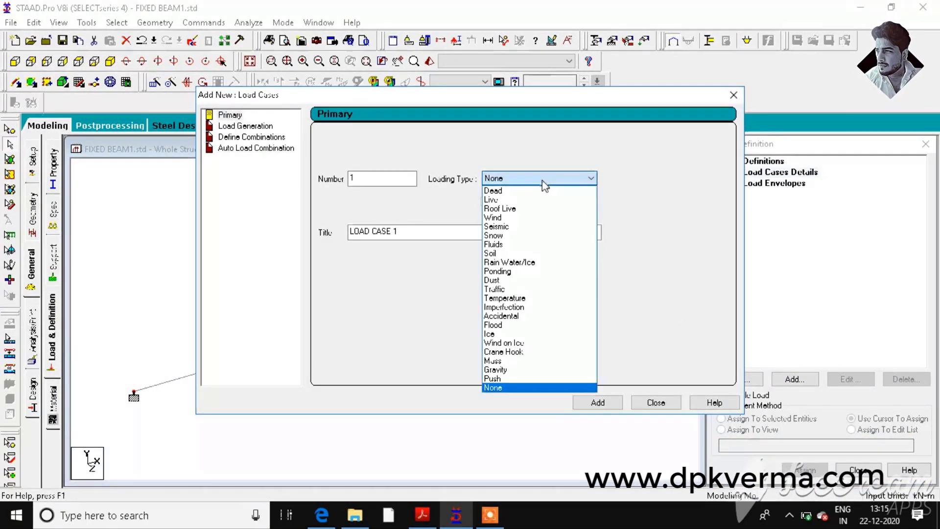
pyautogui.click(518, 192)
pyautogui.moveTo(444, 231); pyautogui.dragTo(323, 242)
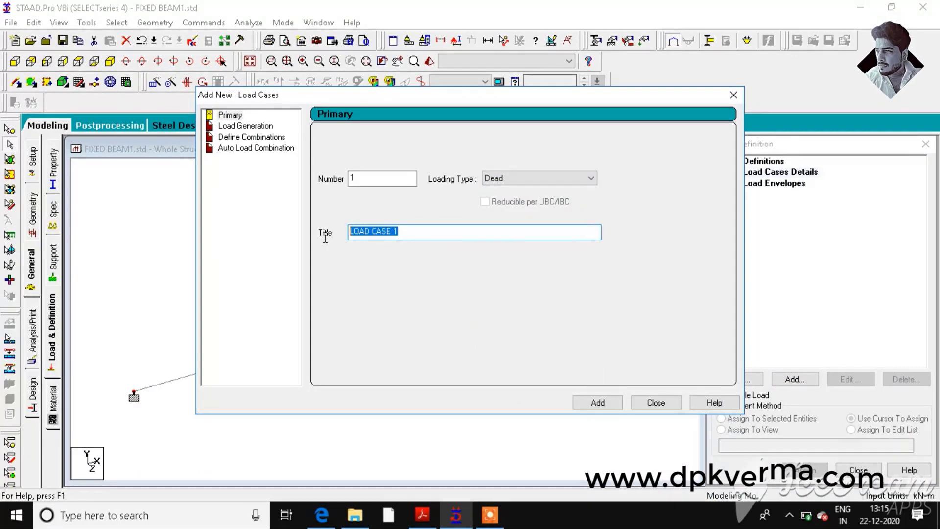
pyautogui.write('d')
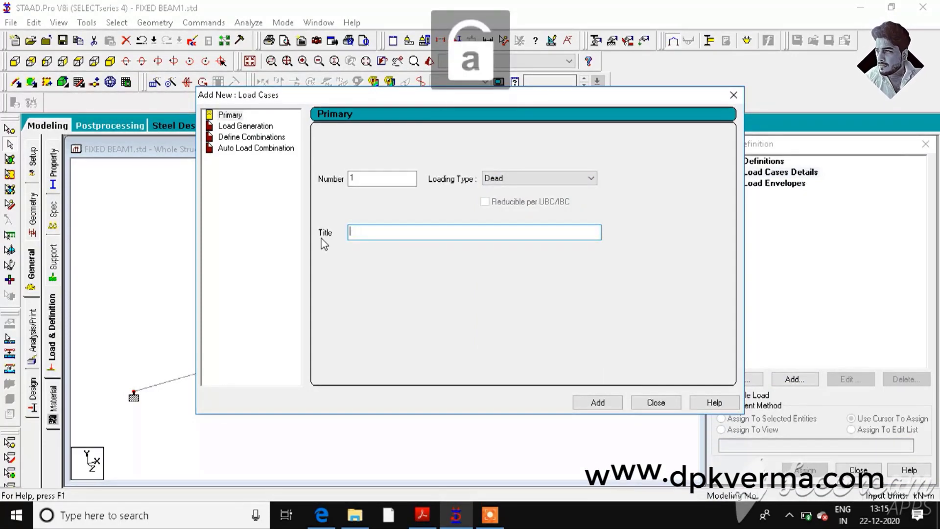
pyautogui.write('DEAD LOAD')
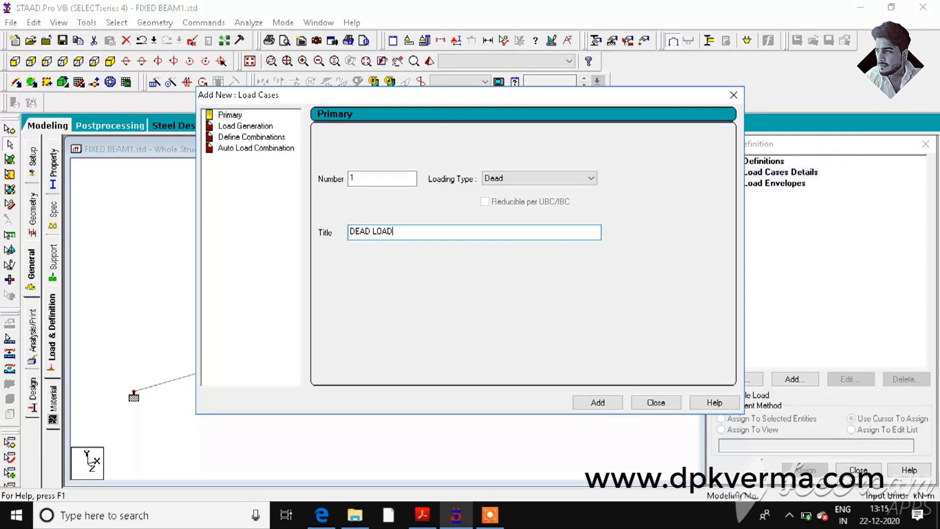
pyautogui.click(605, 405)
pyautogui.click(656, 403)
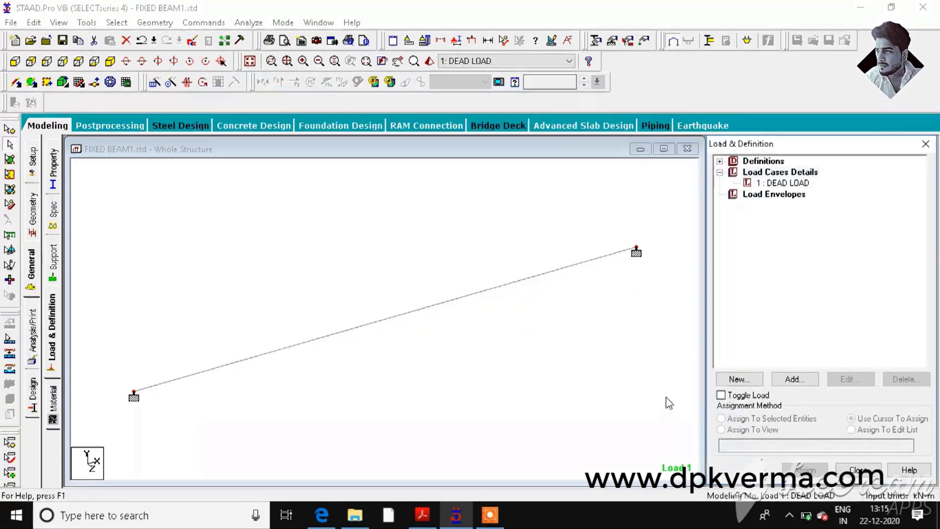
# Add a selfweight load in the Y direction with factor -1 to the DEAD LOAD case.
pyautogui.click(786, 183)
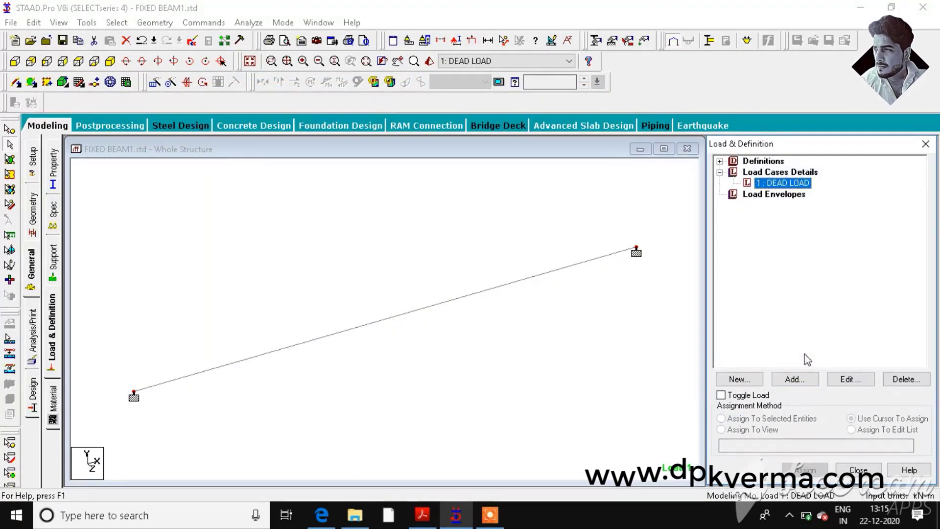
pyautogui.click(802, 381)
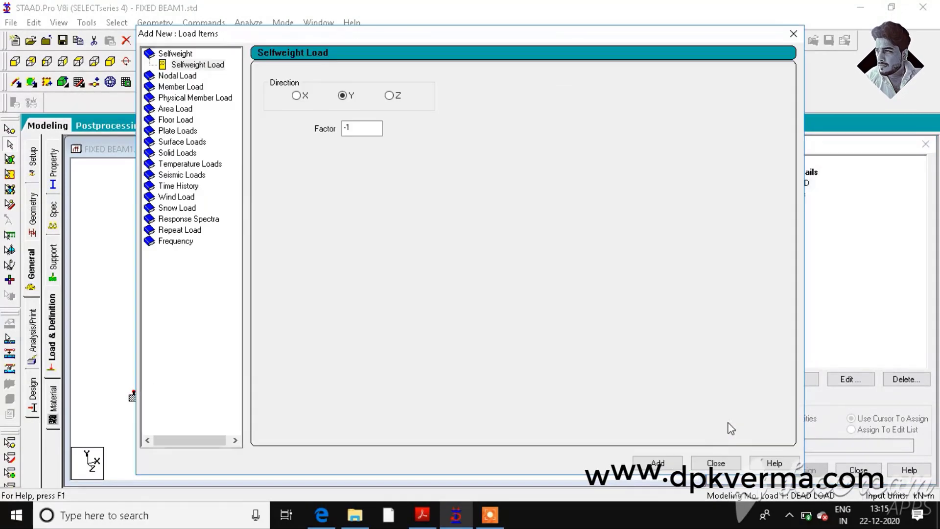
pyautogui.click(658, 463)
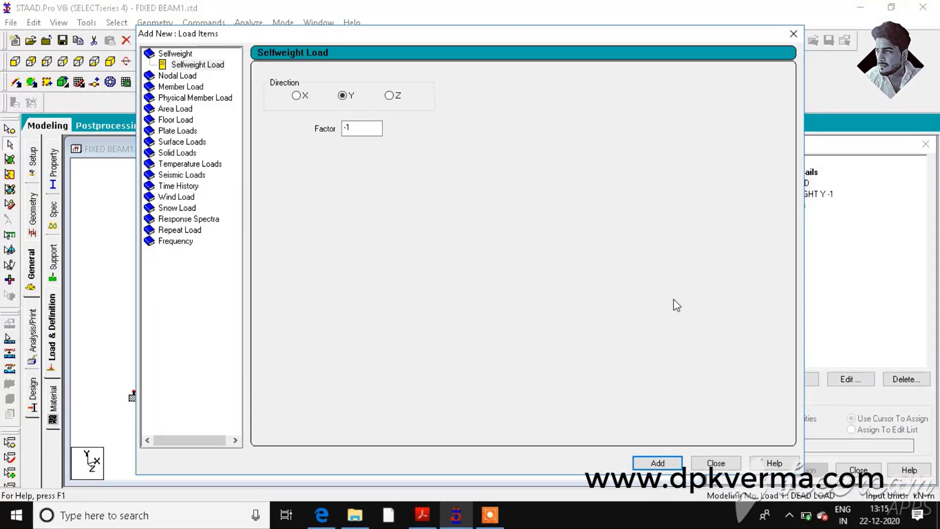
# Consult the beam sketch in the PDF and add concentrated member forces of -6, -7 and -8 kN in the GY direction to DEAD LOAD.
pyautogui.click(425, 515)
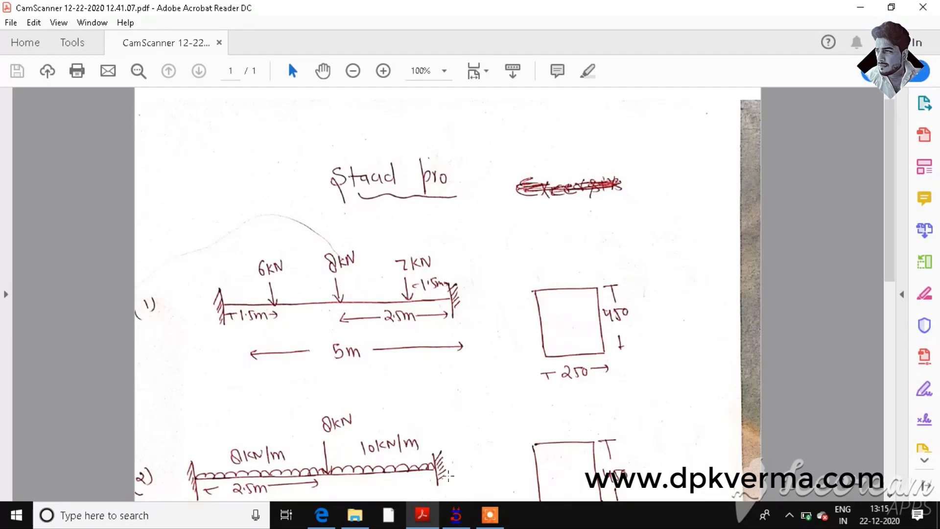
pyautogui.click(457, 514)
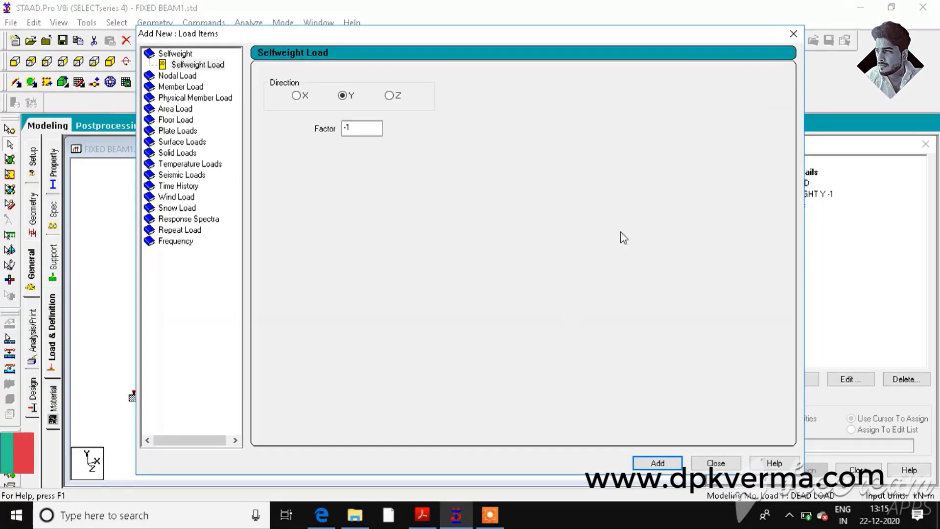
pyautogui.click(200, 86)
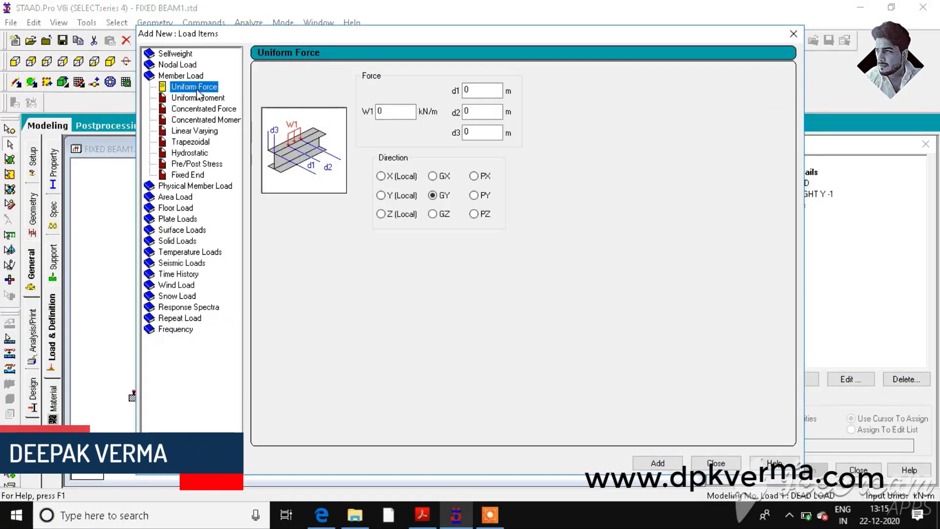
pyautogui.click(212, 110)
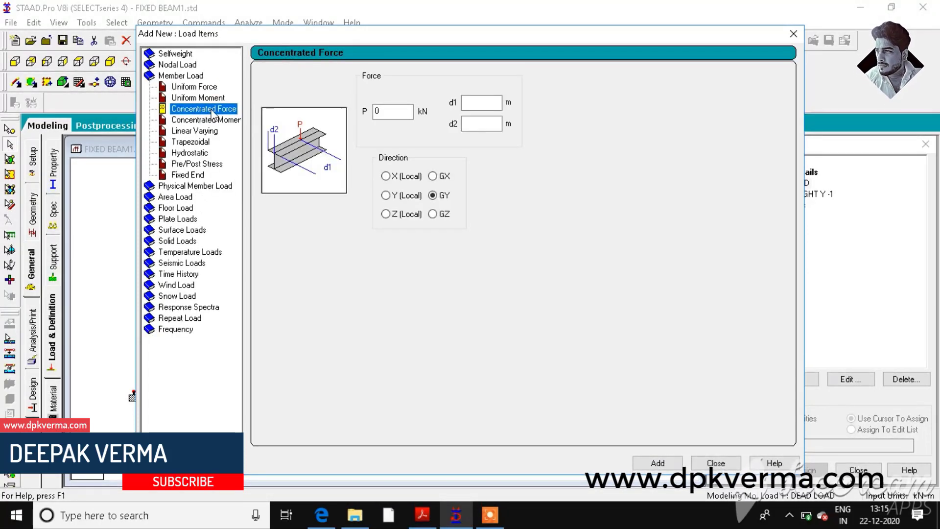
pyautogui.click(407, 112)
pyautogui.doubleClick(408, 112)
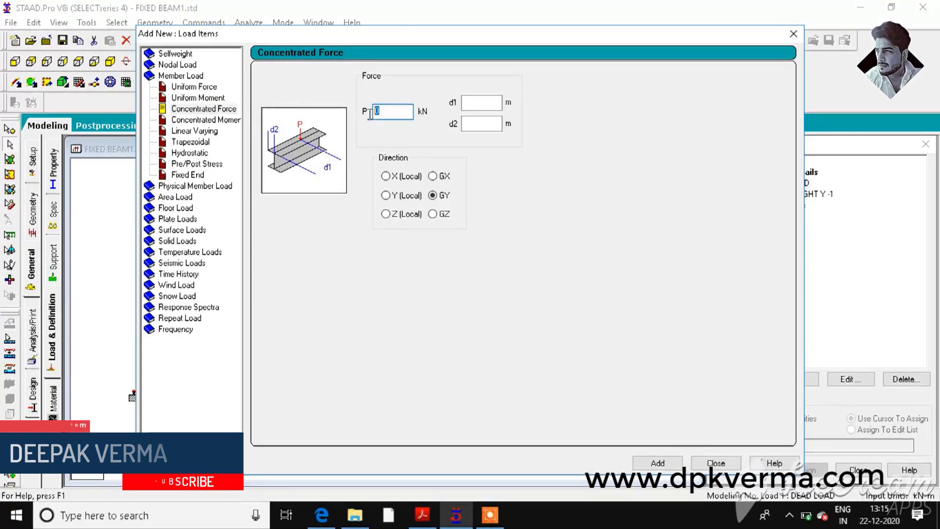
pyautogui.click(424, 513)
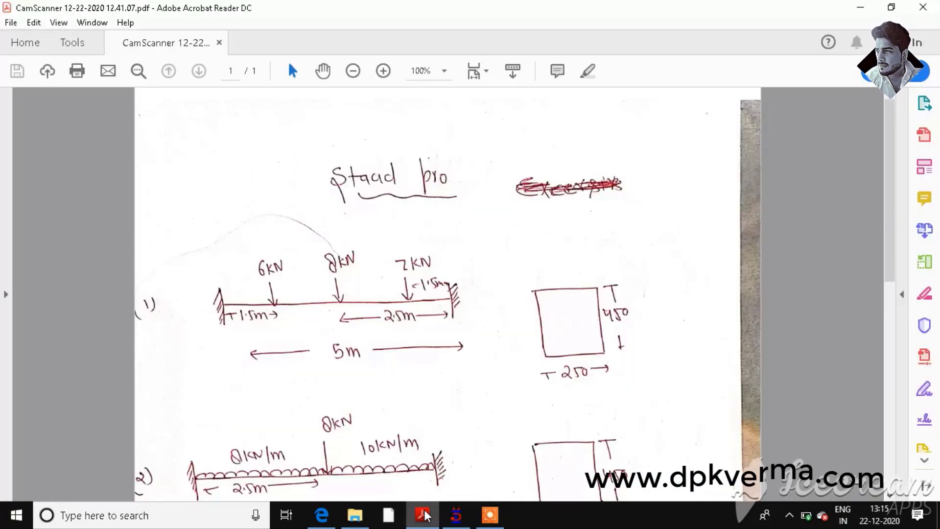
pyautogui.click(424, 514)
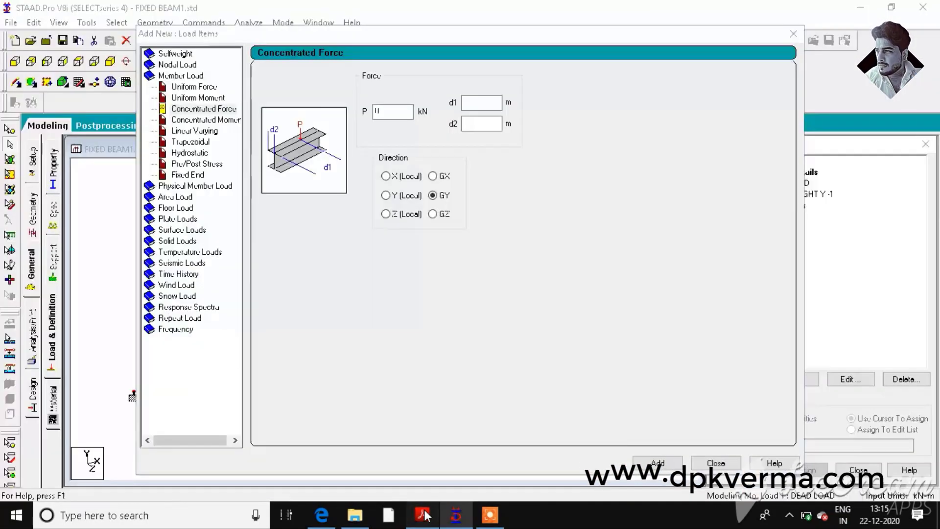
pyautogui.click(424, 515)
pyautogui.click(424, 515)
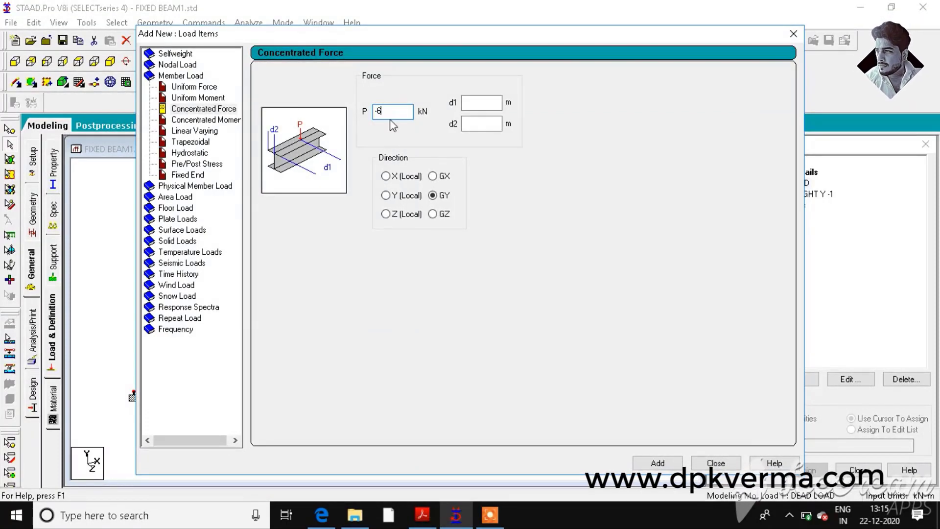
pyautogui.write('-8')
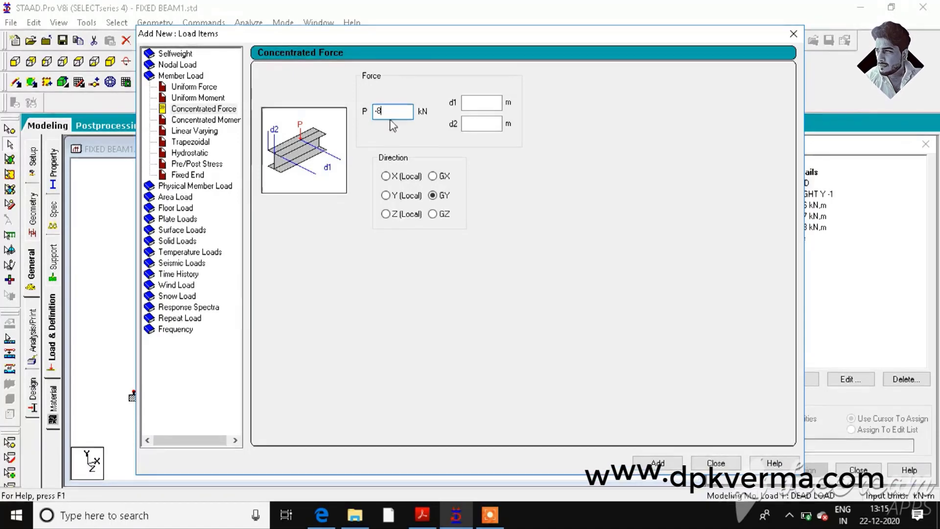
pyautogui.press('Return')
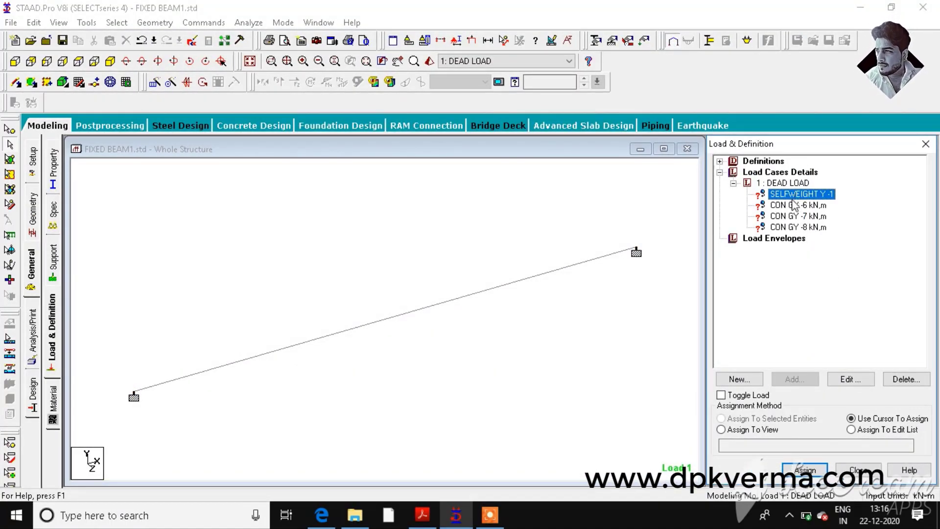
# Assign the selfweight load to the whole view and confirm the assignment.
pyautogui.click(773, 429)
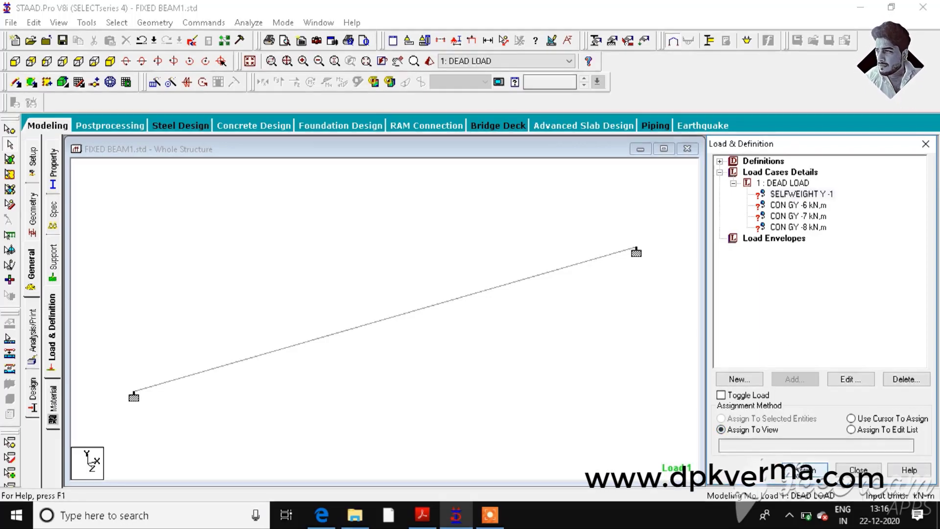
pyautogui.click(805, 469)
pyautogui.click(845, 346)
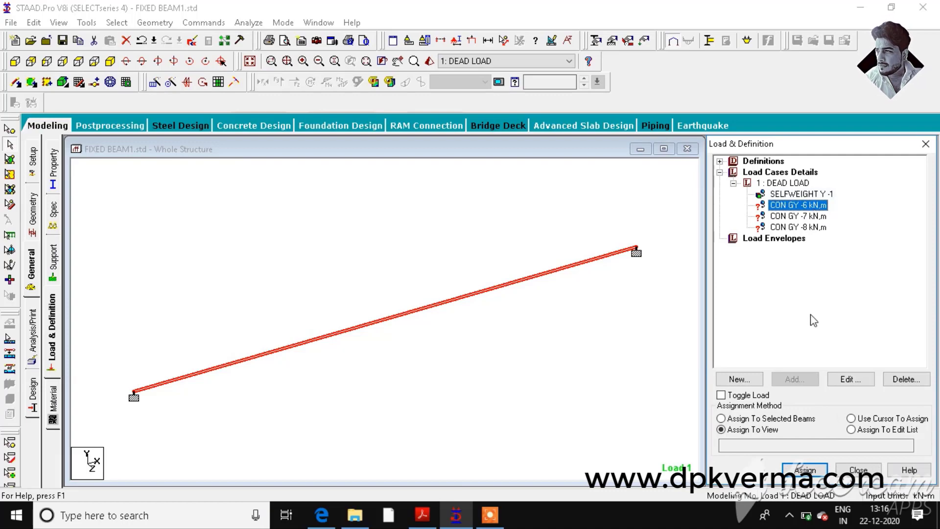
# Select the beam and assign the -6 kN GY concentrated force to it with the Assign To Selected Beams method.
pyautogui.click(563, 365)
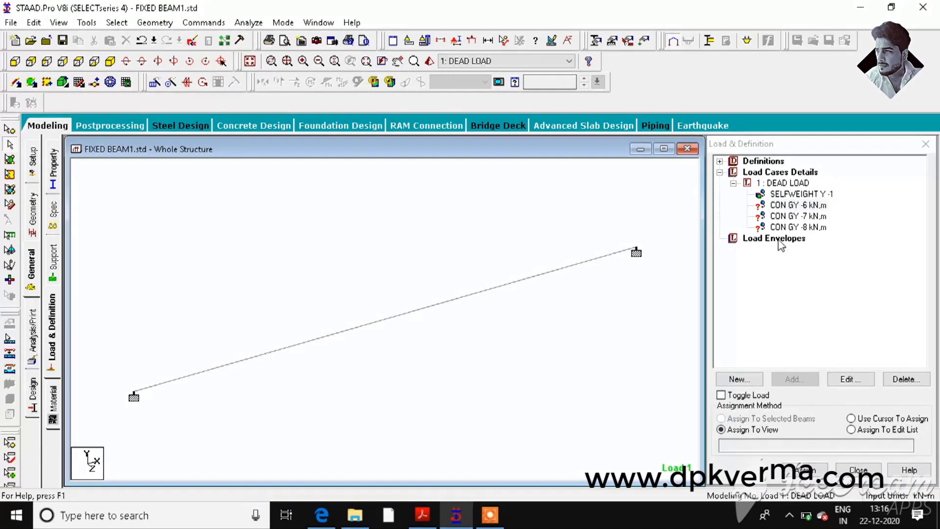
pyautogui.click(791, 205)
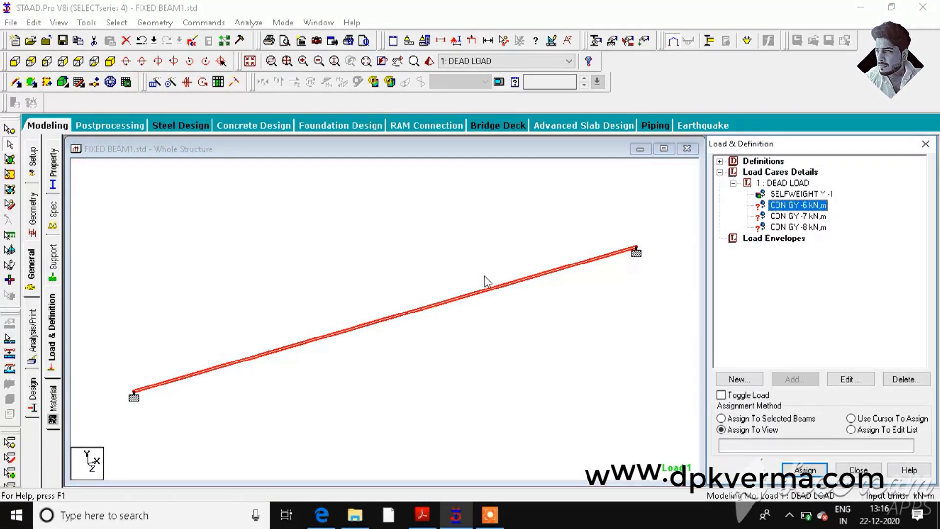
pyautogui.click(462, 297)
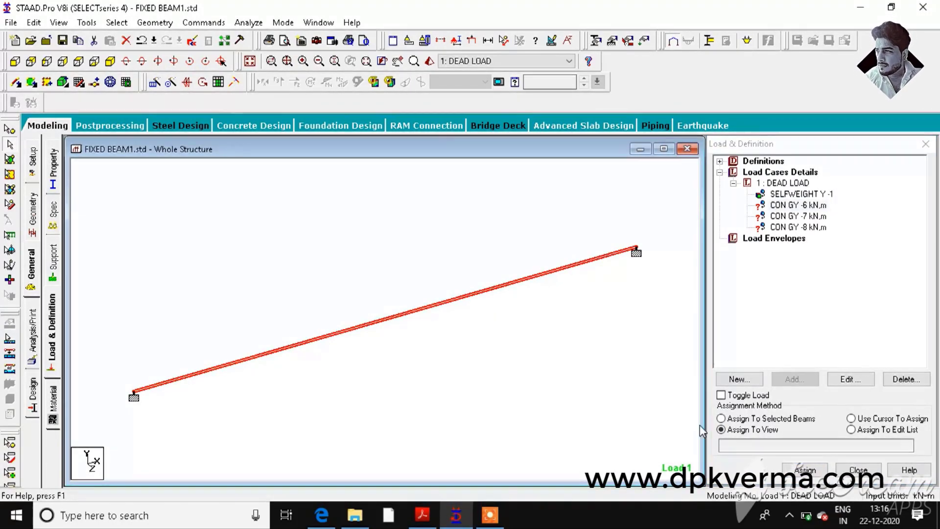
pyautogui.click(722, 419)
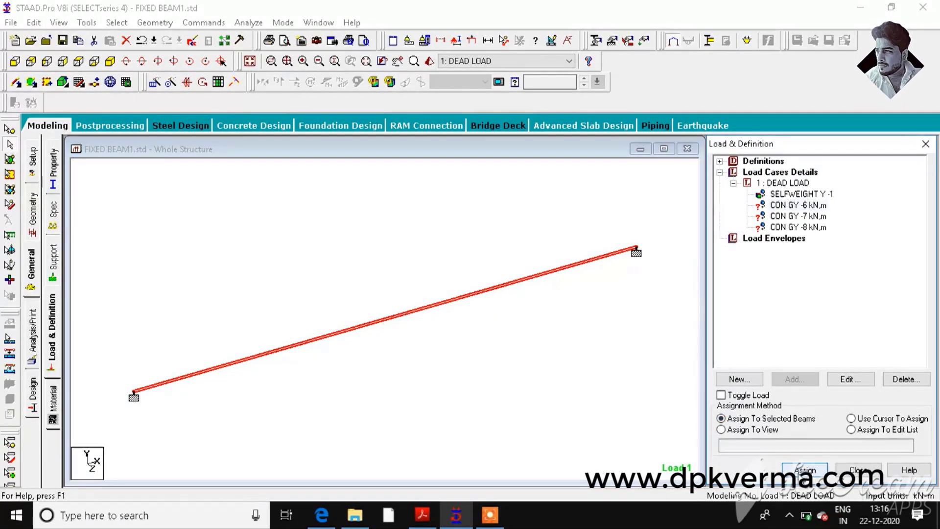
pyautogui.click(805, 471)
pyautogui.click(839, 351)
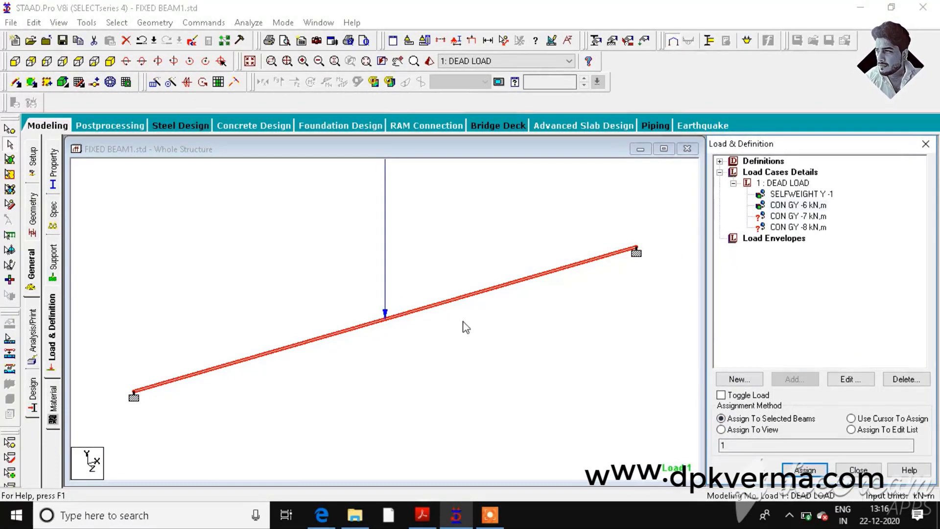
# Assign the -7 kN and -8 kN GY concentrated forces with the Assign To View method and confirm both assignments.
pyautogui.click(781, 216)
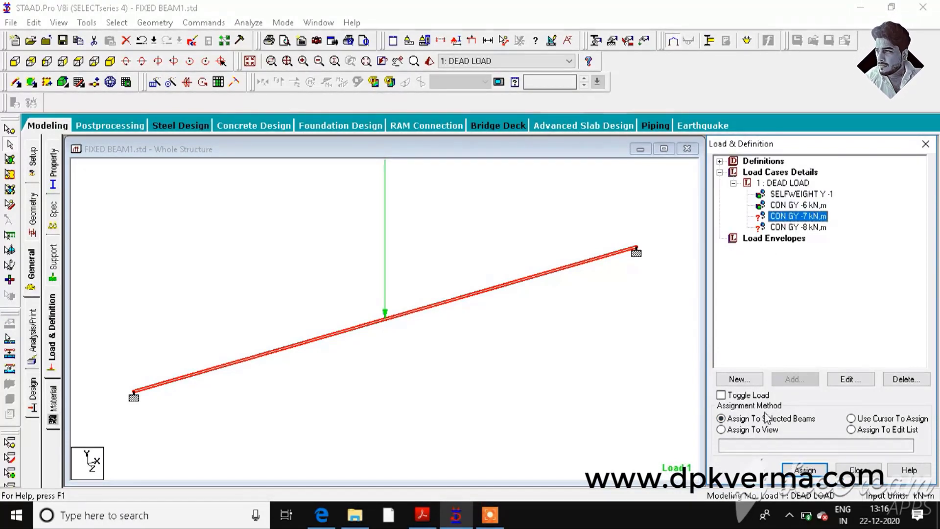
pyautogui.click(761, 429)
pyautogui.click(805, 469)
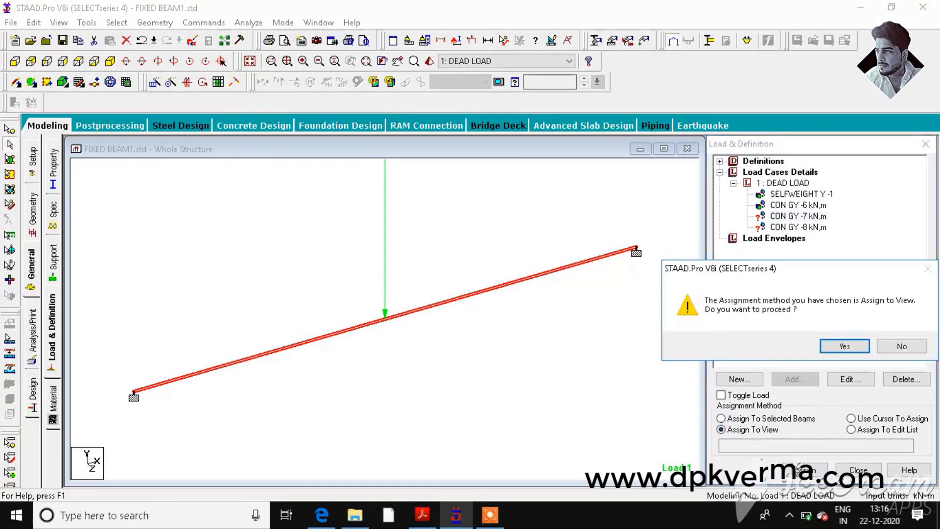
pyautogui.click(844, 345)
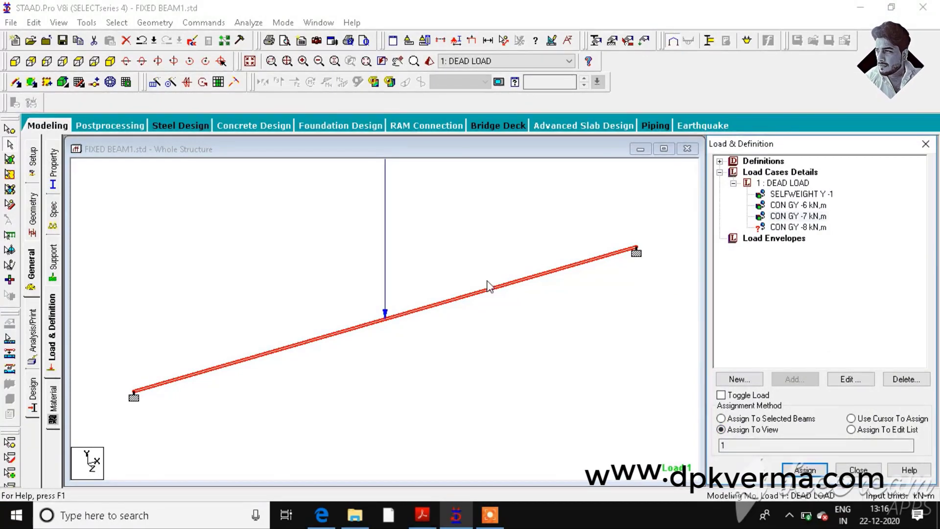
pyautogui.click(798, 227)
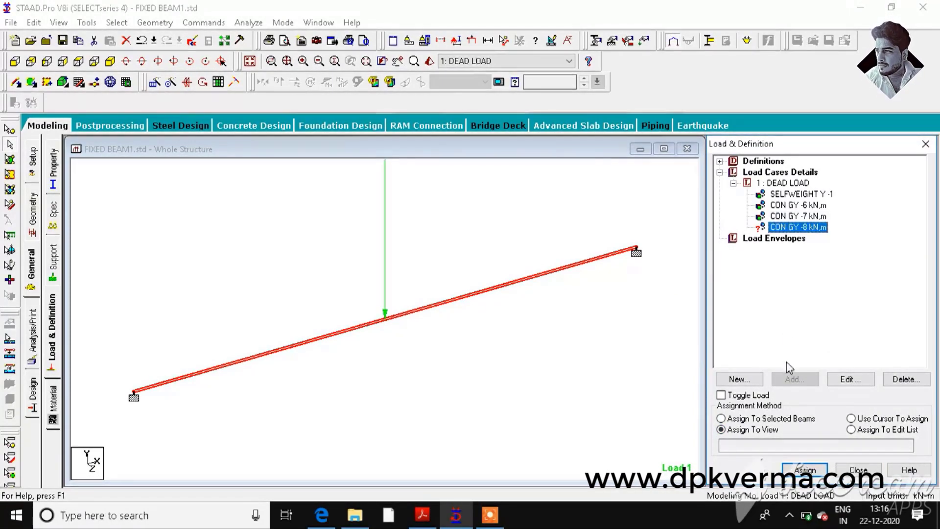
pyautogui.click(805, 469)
pyautogui.click(843, 346)
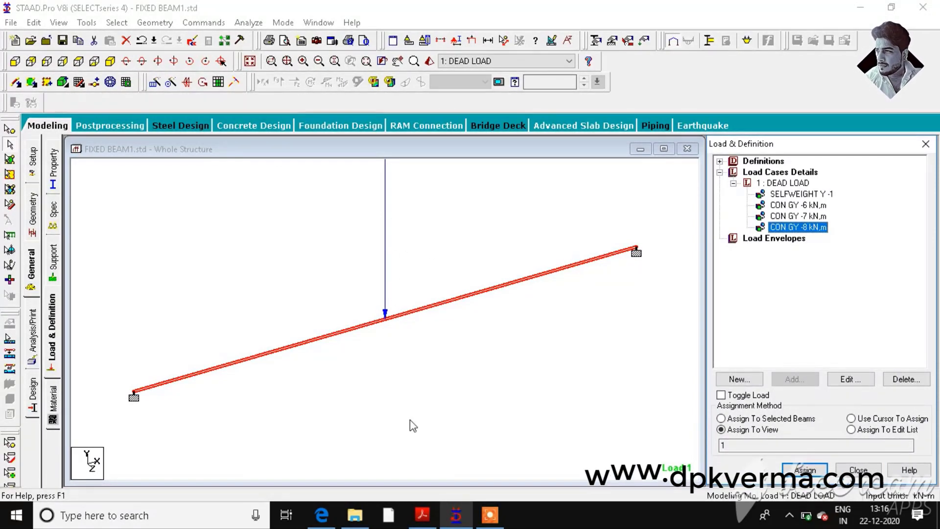
# Consult the beam sketch in the PDF and set distance d1 of the -6 kN concentrated force to 1.5 m, declining the auto save.
pyautogui.click(422, 515)
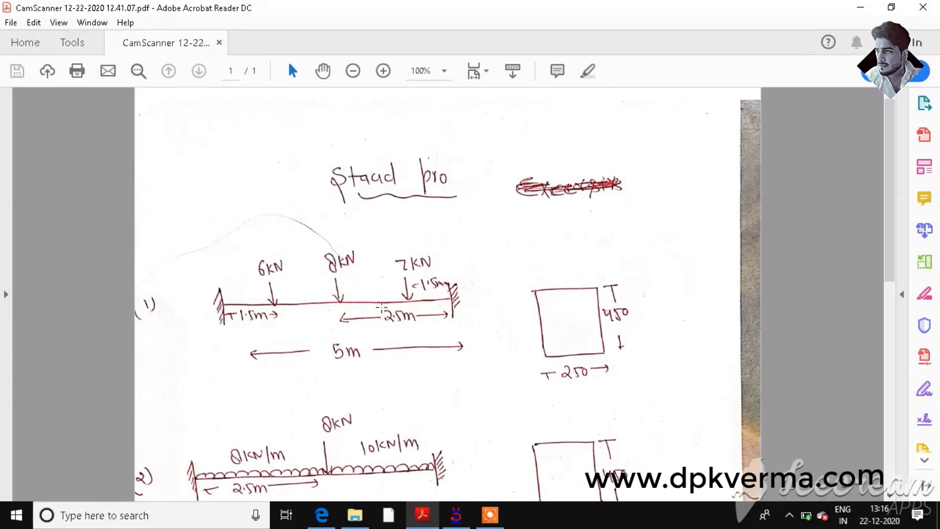
pyautogui.click(454, 505)
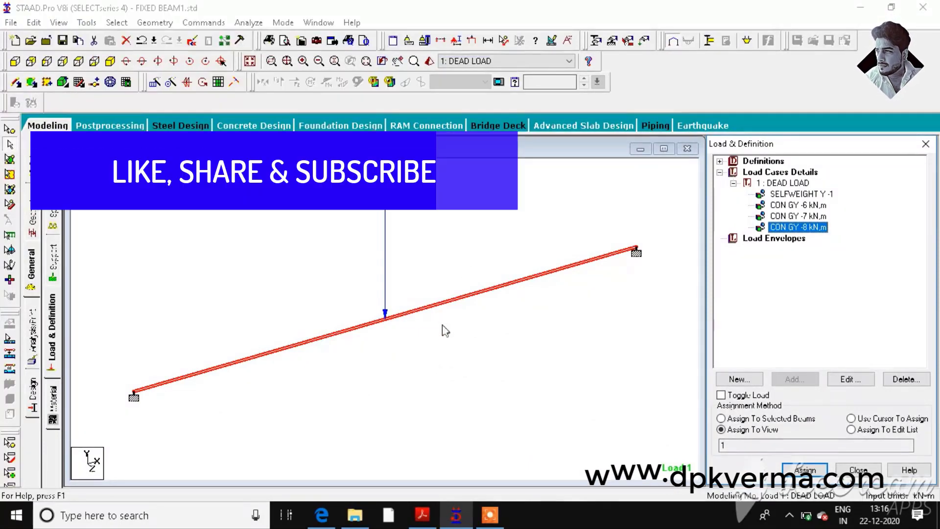
pyautogui.click(422, 515)
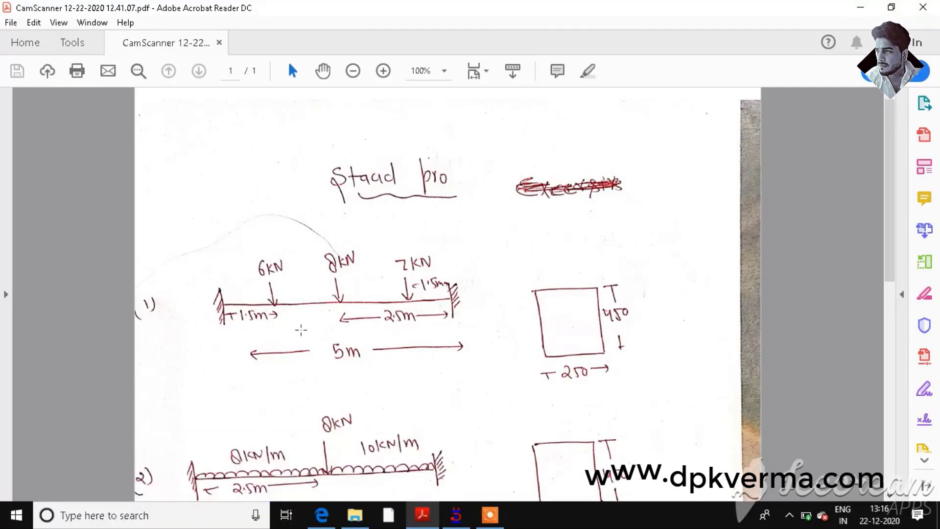
pyautogui.click(457, 514)
pyautogui.click(816, 205)
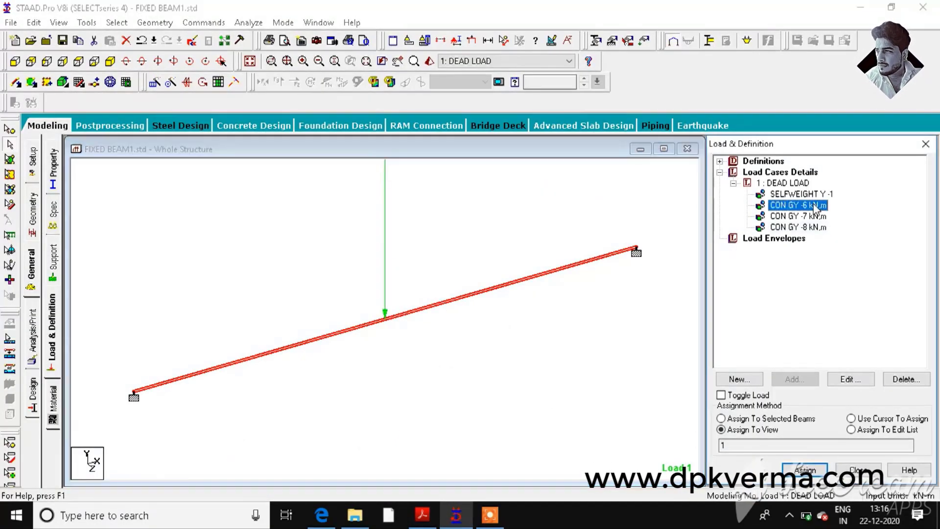
pyautogui.click(849, 380)
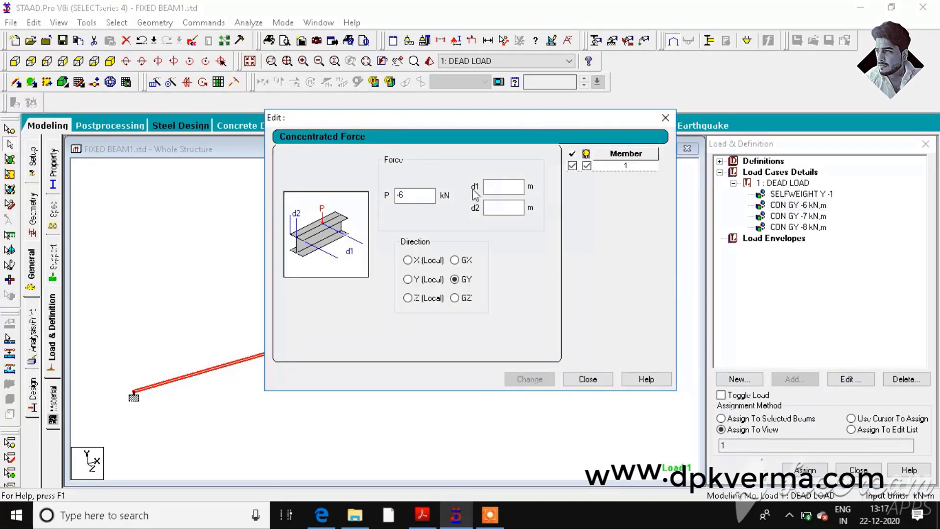
pyautogui.write('1')
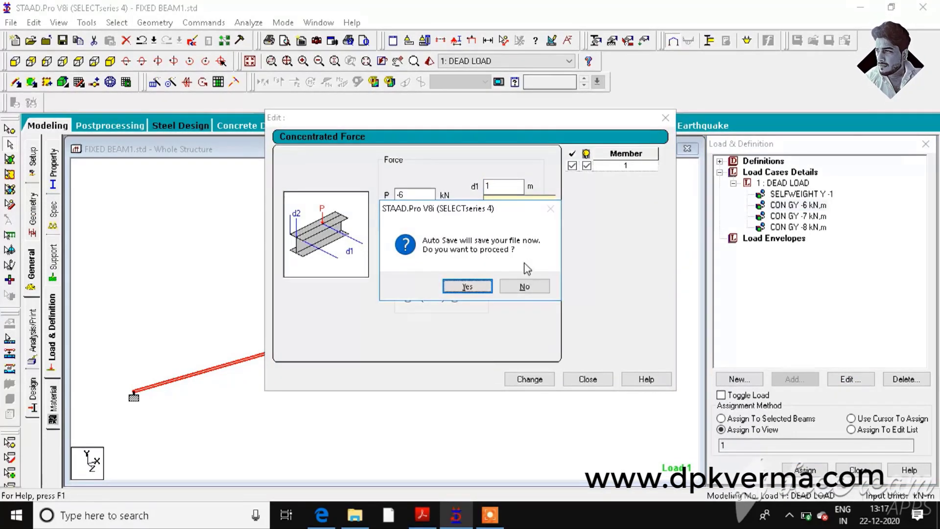
pyautogui.click(525, 287)
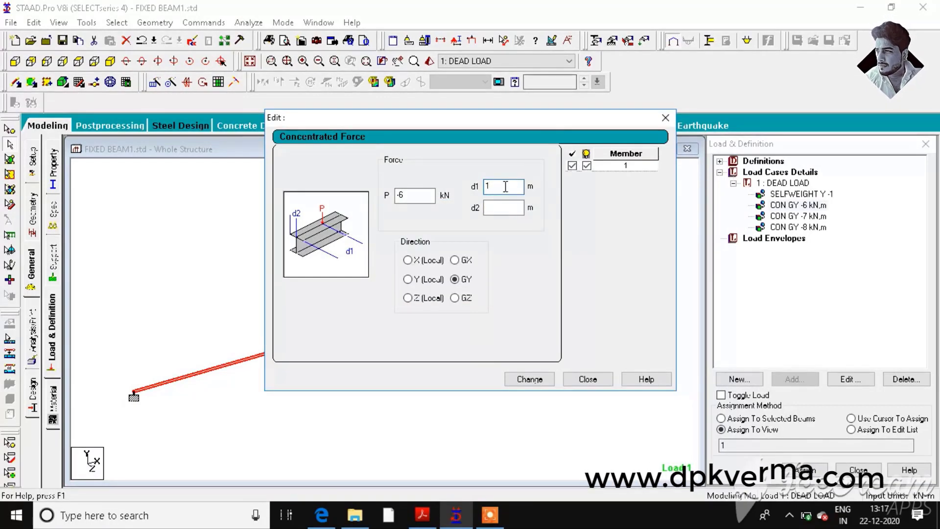
pyautogui.write('.5')
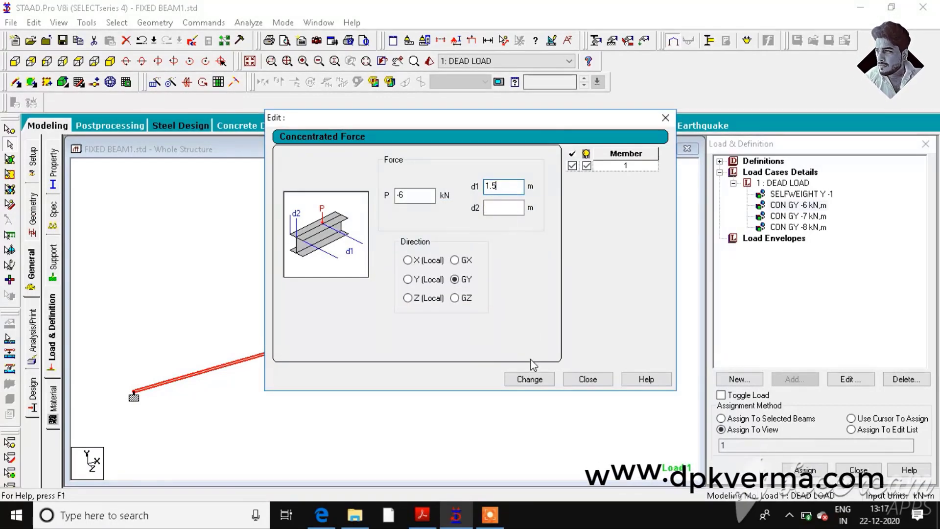
pyautogui.click(533, 377)
pyautogui.click(565, 381)
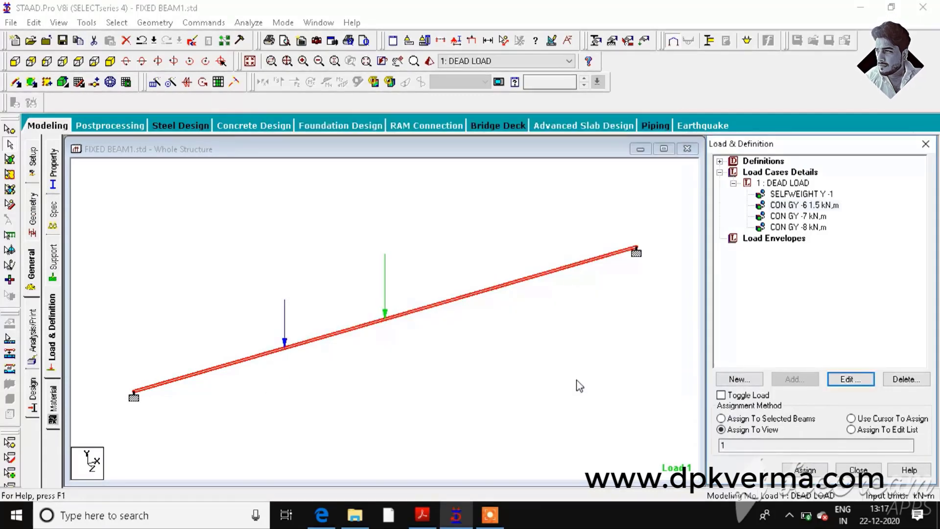
pyautogui.click(804, 205)
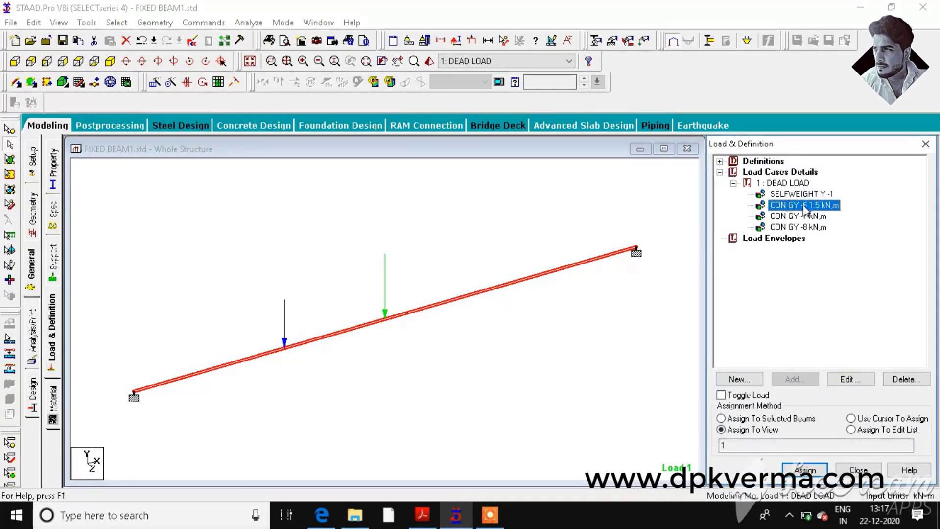
pyautogui.click(330, 273)
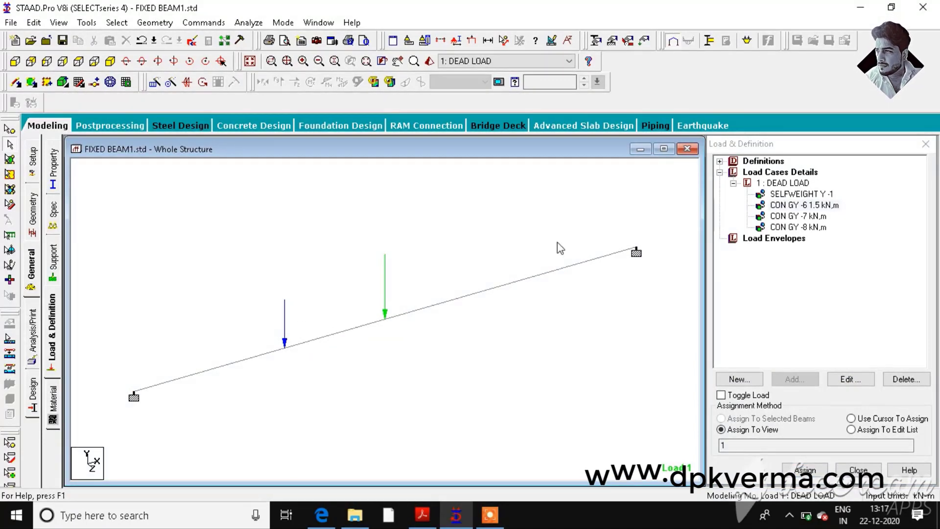
# Check the 7 kN load's position in the PDF sketch and set distance d1 of the -7 kN concentrated force to 3.5 m.
pyautogui.click(795, 217)
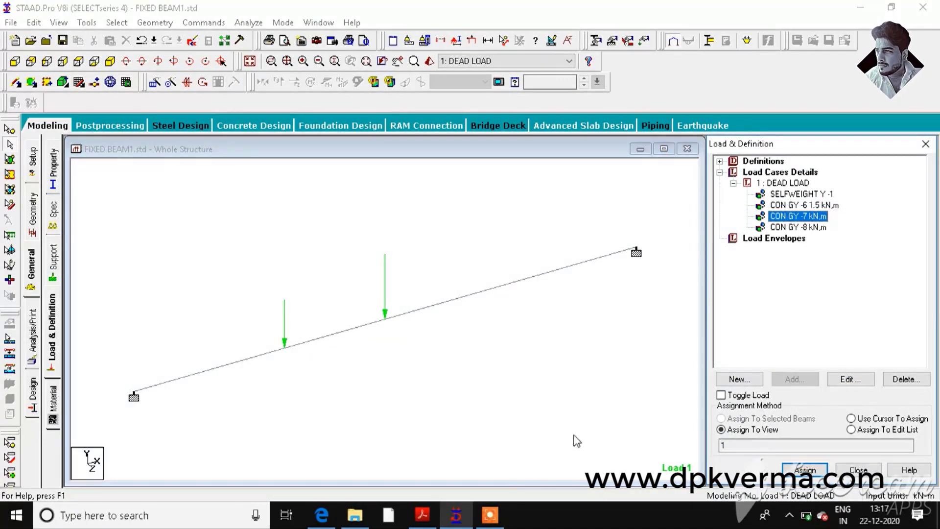
pyautogui.click(422, 515)
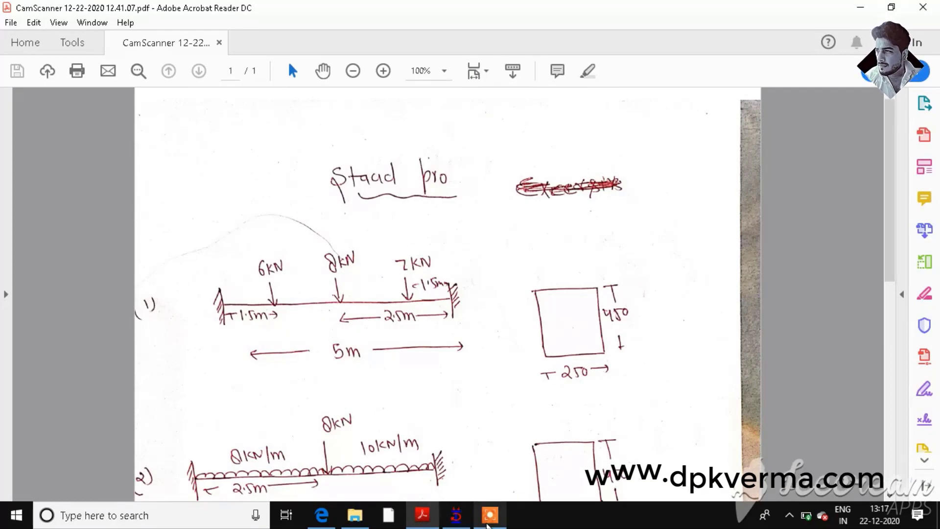
pyautogui.click(505, 511)
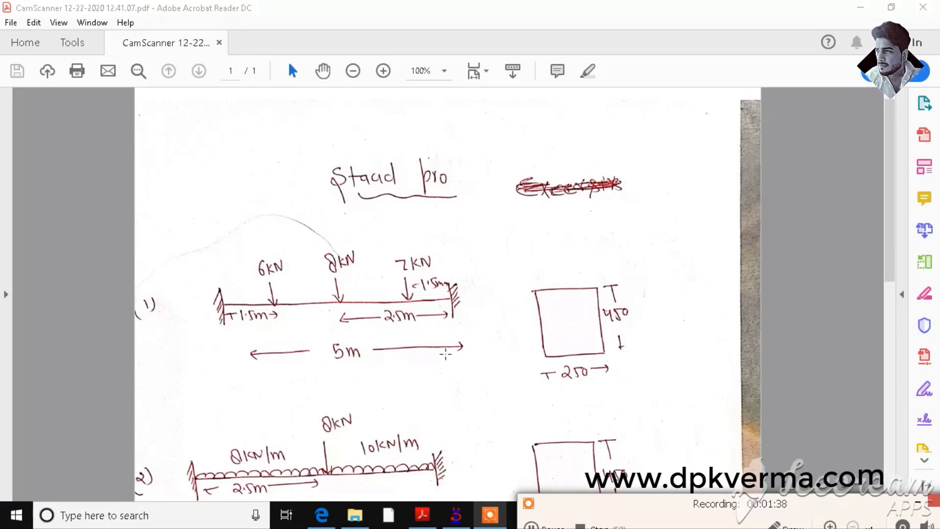
pyautogui.click(471, 514)
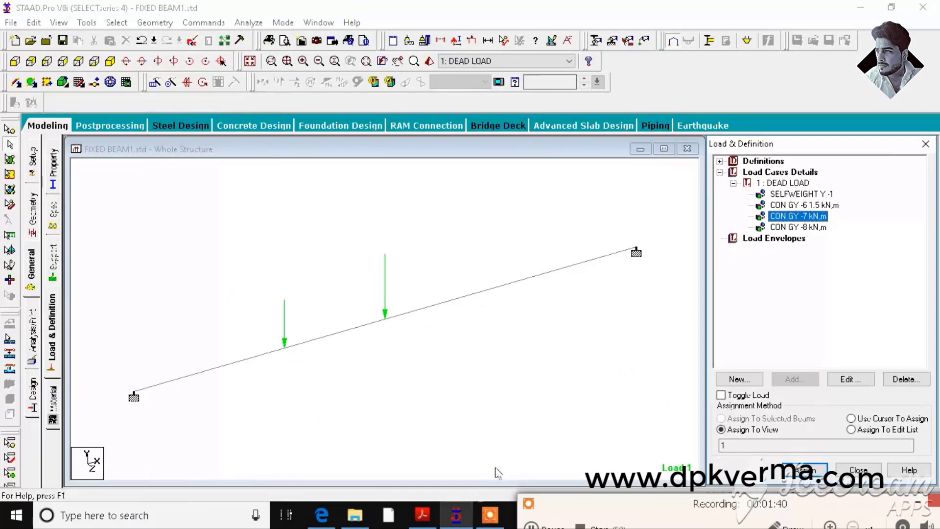
pyautogui.click(854, 380)
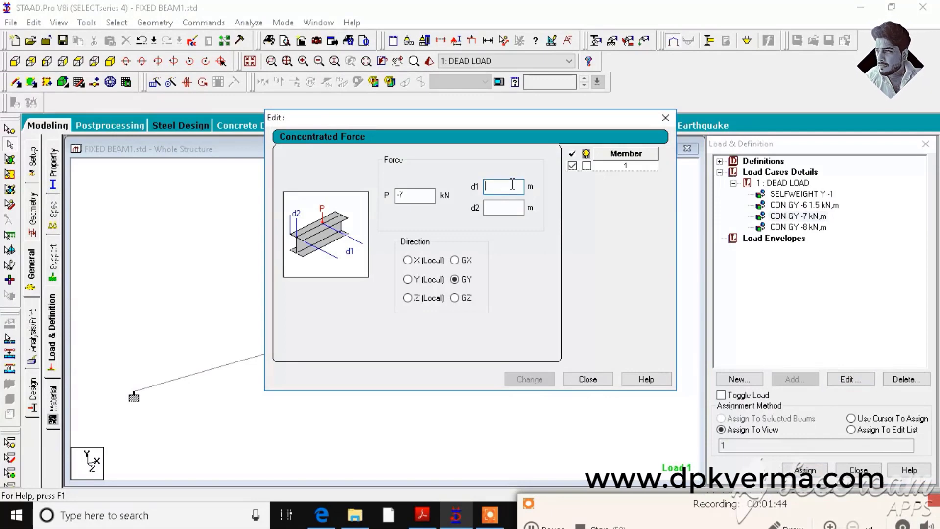
pyautogui.write('3.2')
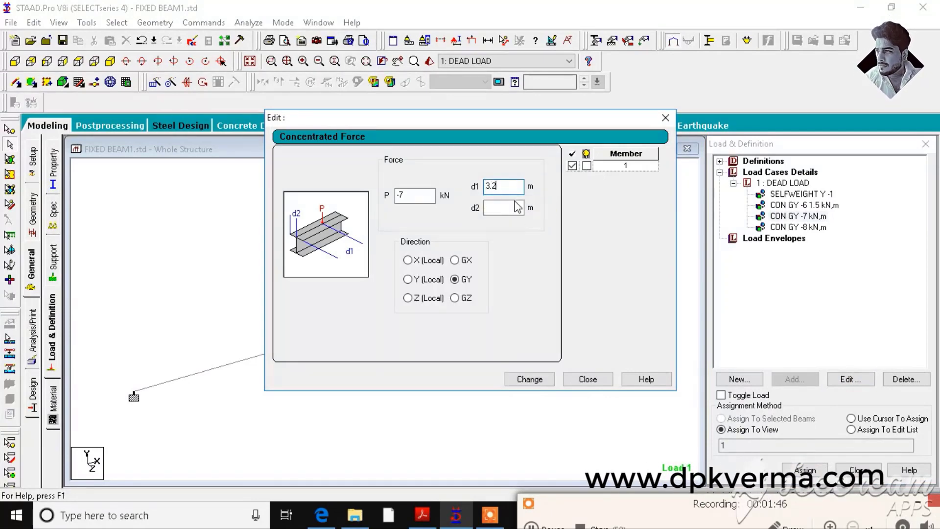
pyautogui.write('5')
pyautogui.click(530, 379)
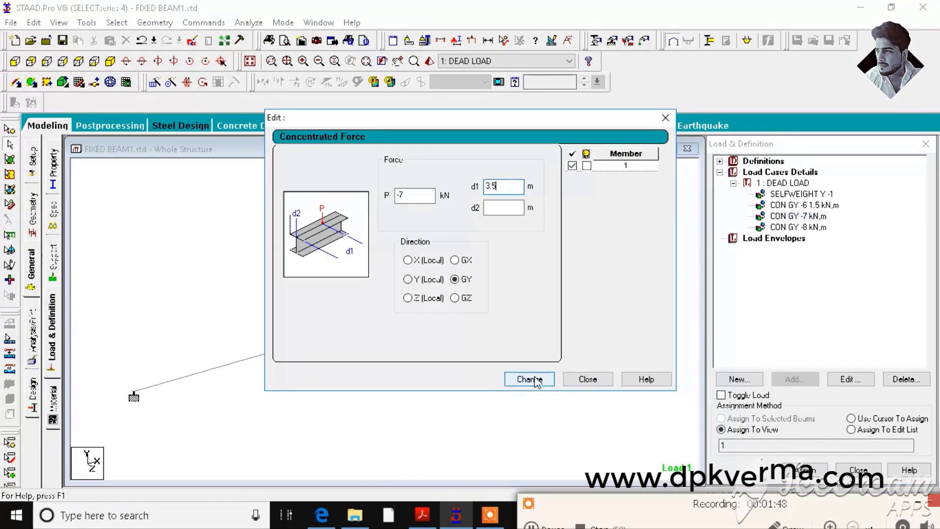
pyautogui.click(588, 379)
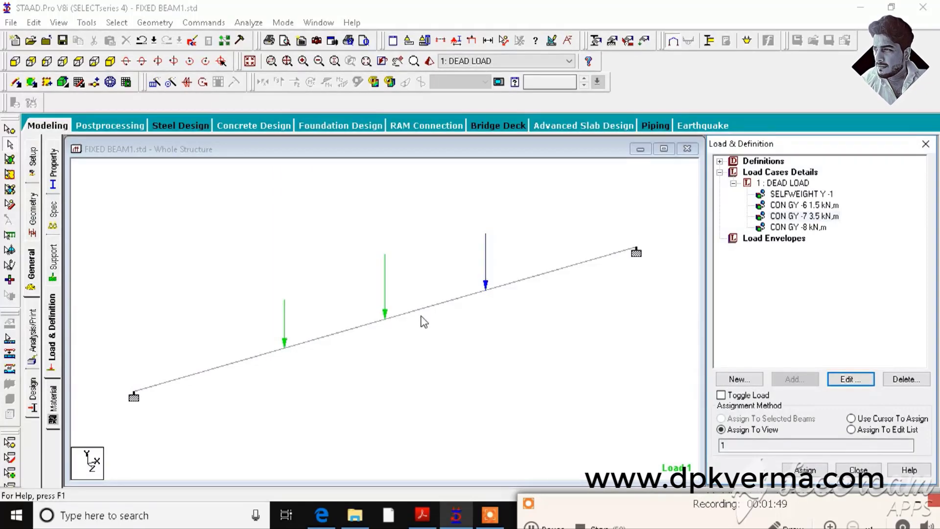
# Clear the beam selection and display the load values beside the force arrows on the beam.
pyautogui.click(359, 329)
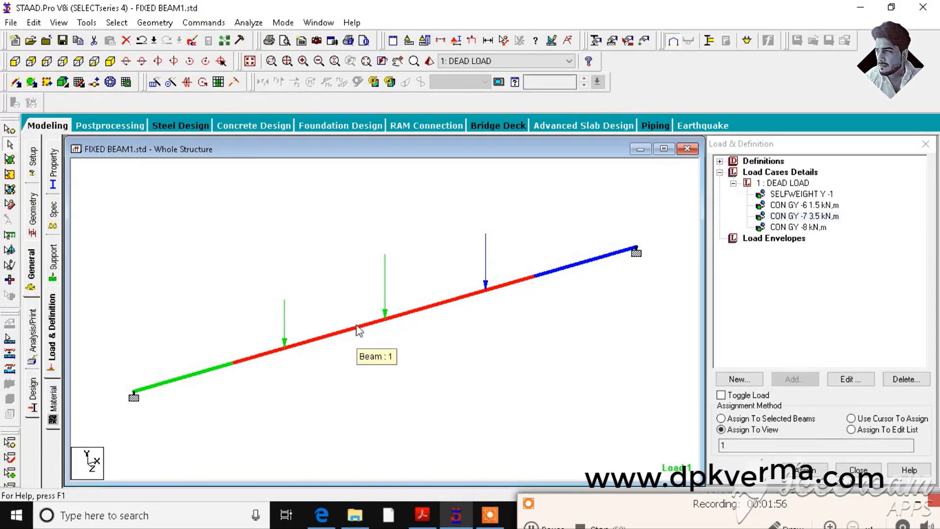
pyautogui.click(340, 264)
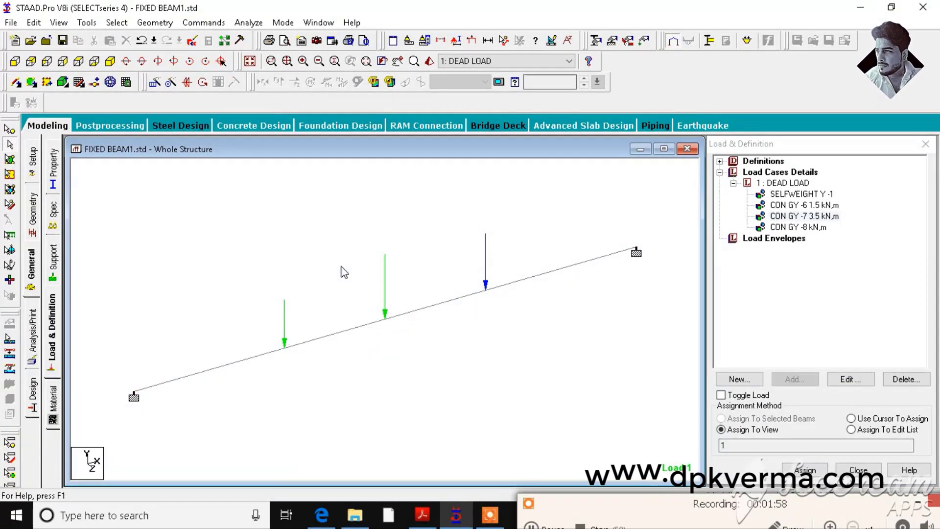
pyautogui.hotkey('shift', 'v')
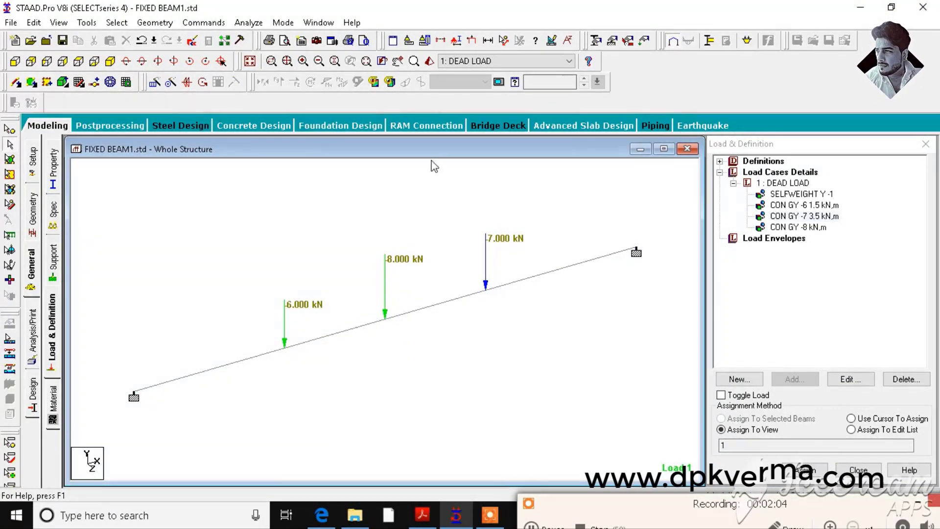
# Dimension the node-to-node distance between the beam's two fixed supports.
pyautogui.click(503, 41)
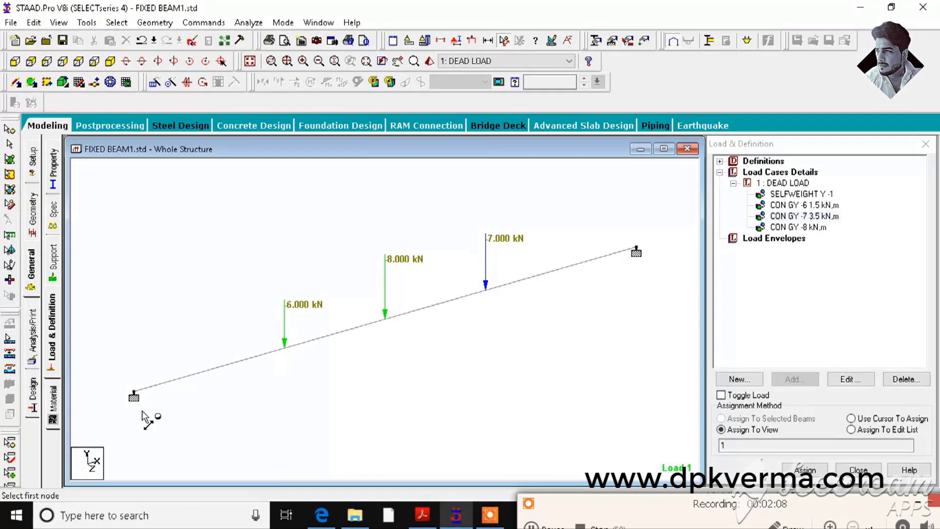
pyautogui.click(133, 394)
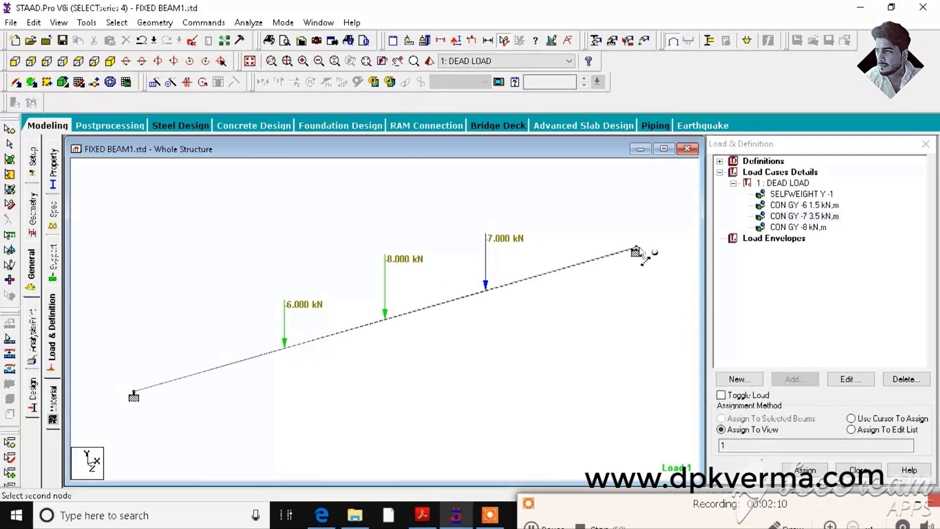
pyautogui.click(636, 250)
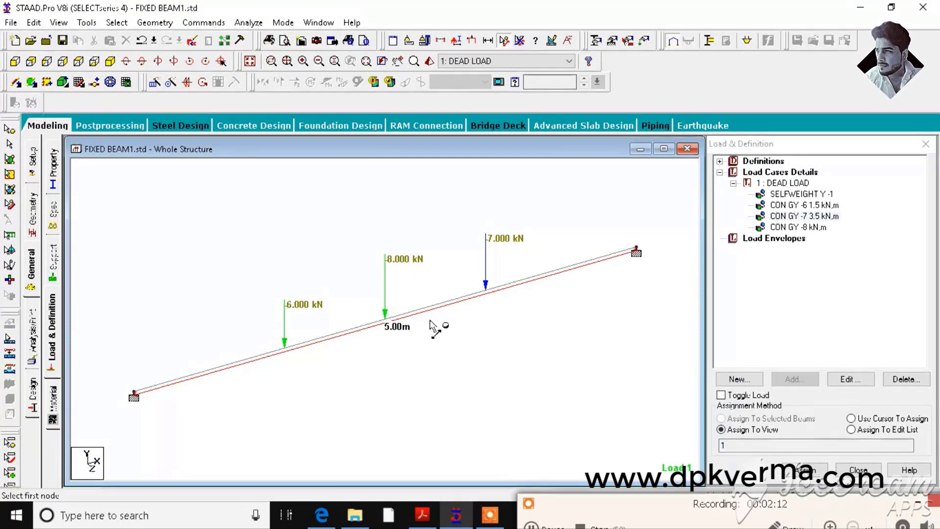
# Compare the loaded beam with the PDF sketch and add a Perform Analysis command with the No Print option.
pyautogui.click(423, 514)
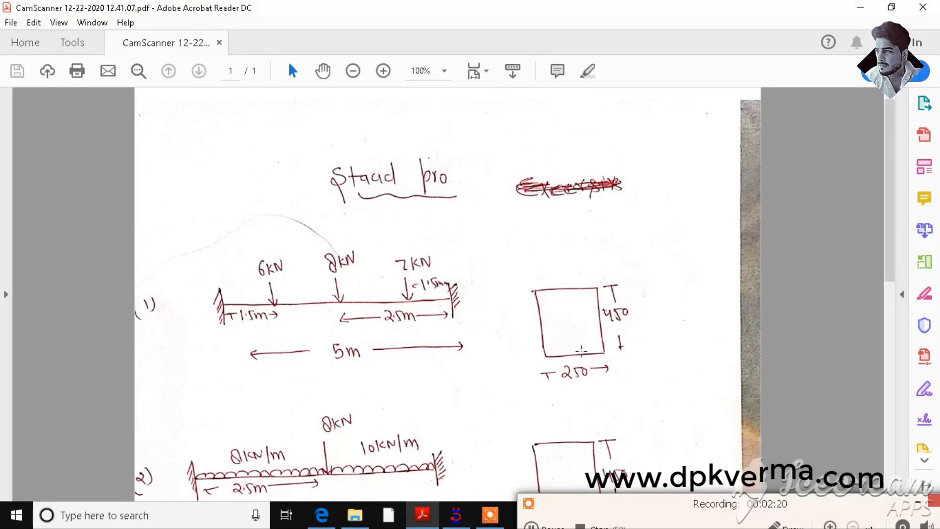
pyautogui.click(456, 516)
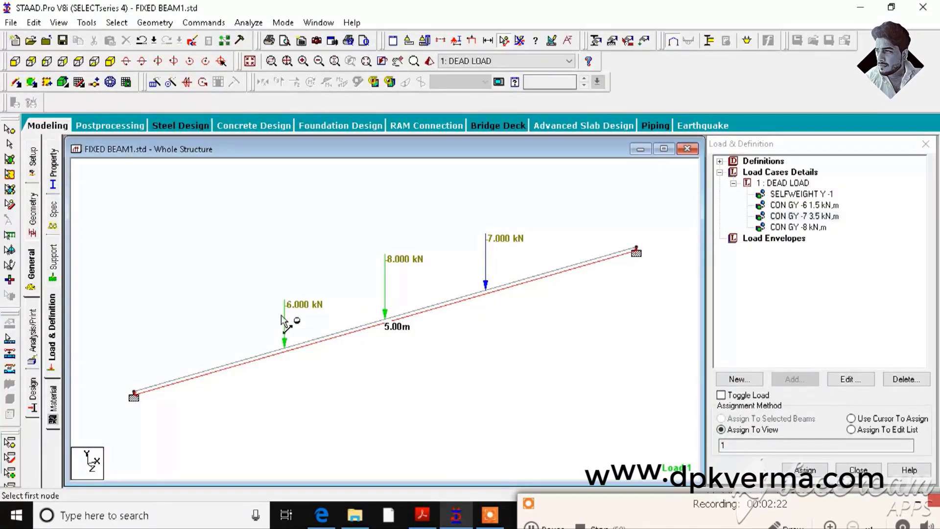
pyautogui.click(33, 336)
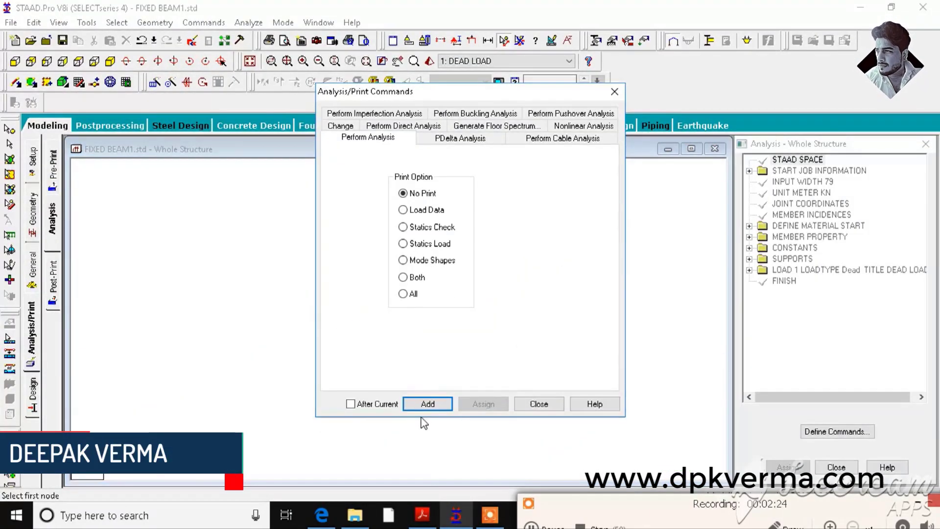
pyautogui.click(444, 406)
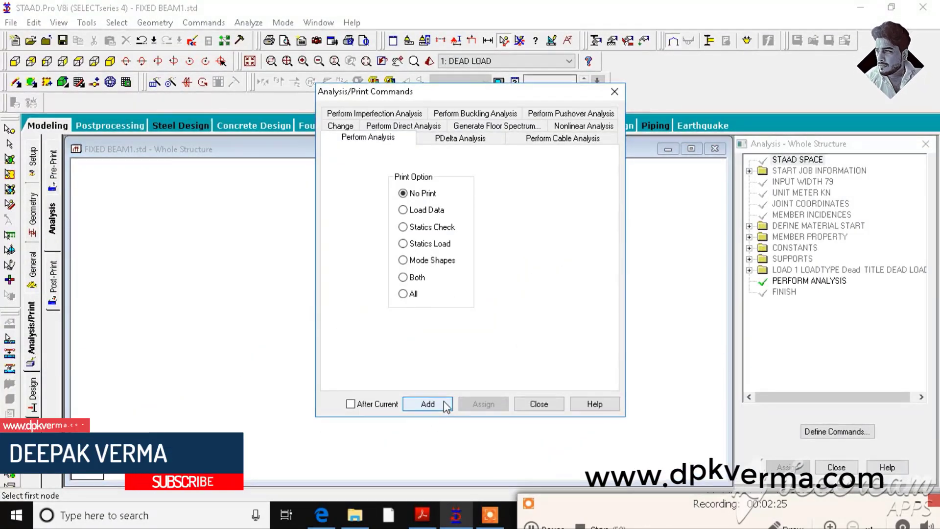
pyautogui.click(534, 403)
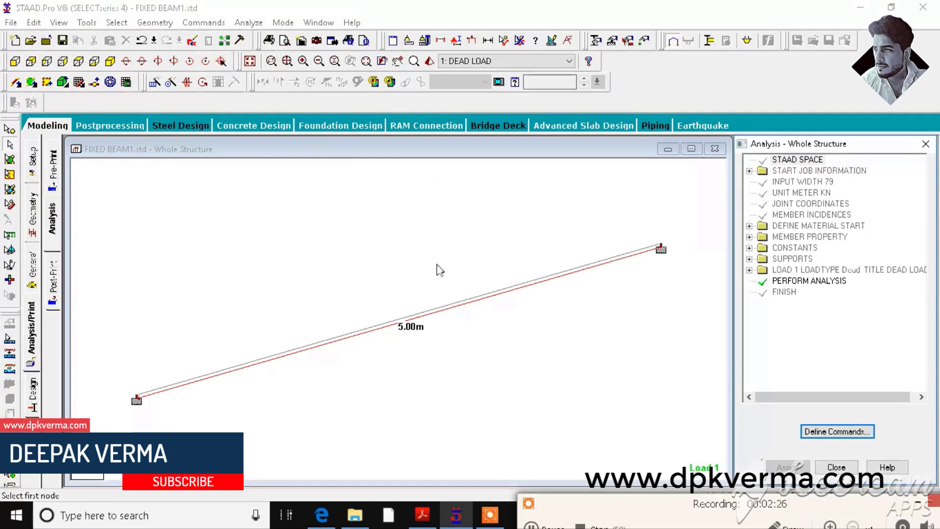
# Run the analysis, saving the modified structure, and go to post processing mode with the DEAD LOAD results.
pyautogui.click(249, 22)
pyautogui.click(265, 37)
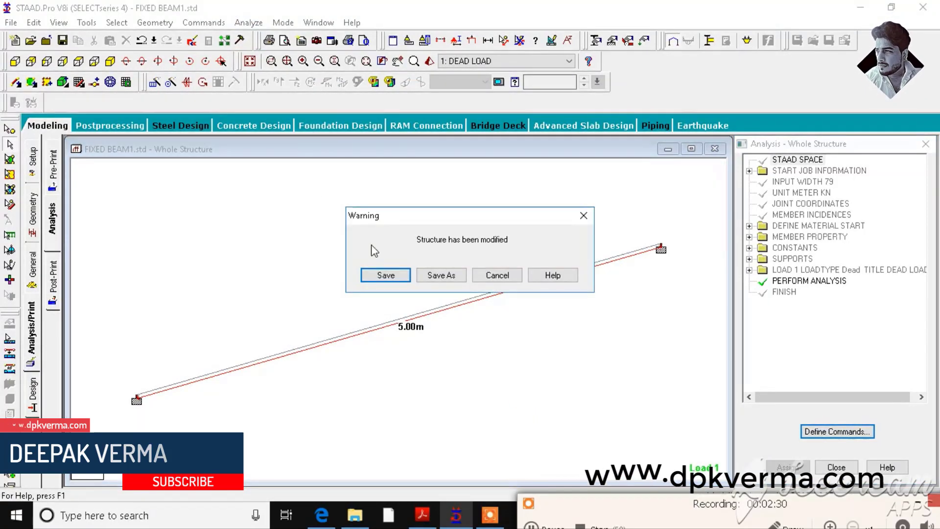
pyautogui.click(385, 276)
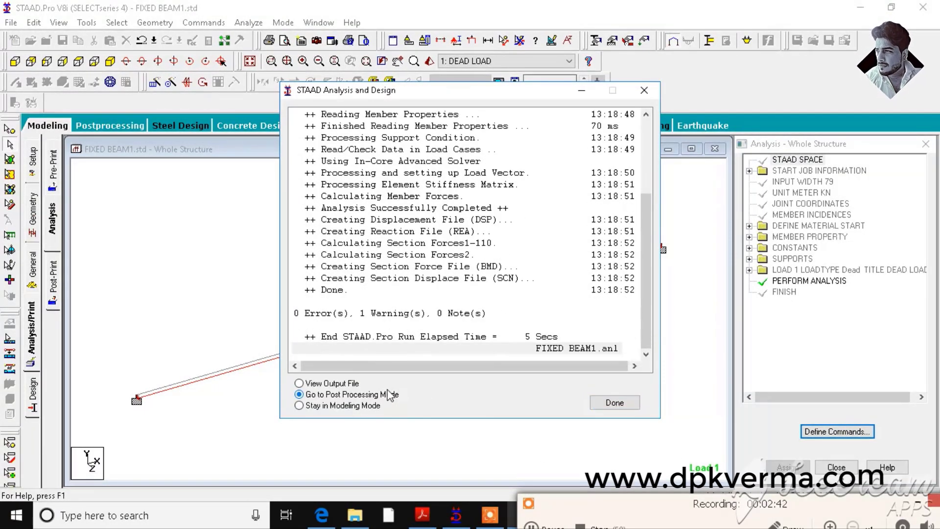
pyautogui.click(610, 402)
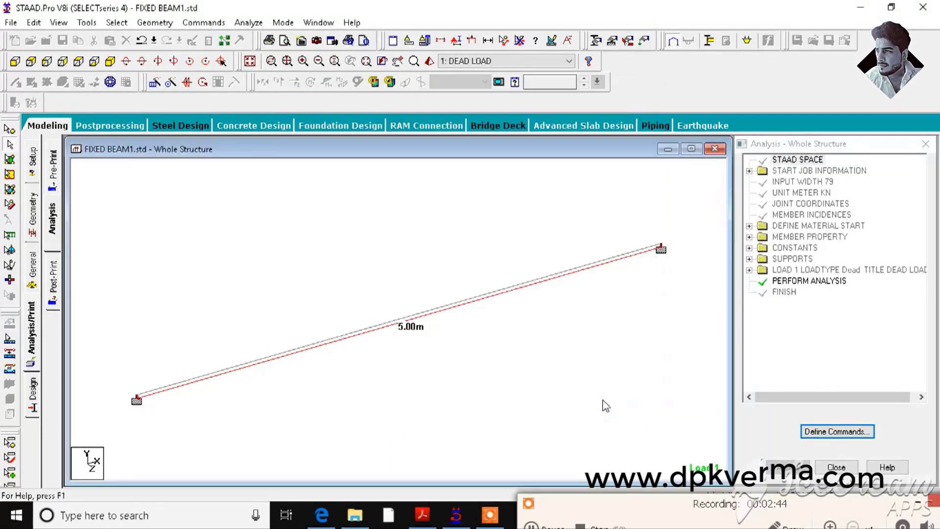
pyautogui.click(492, 363)
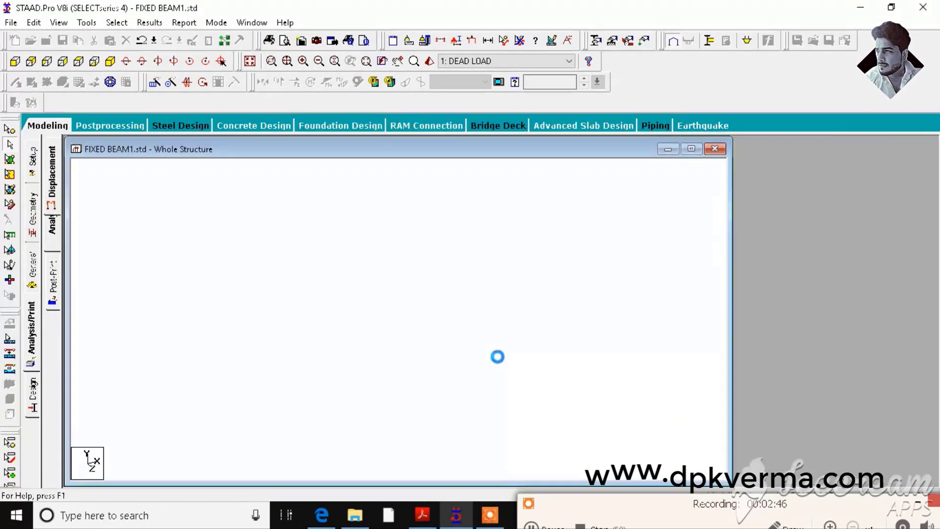
# Examine the beam end forces and the bending moment, shear and axial force graphs of the beam.
pyautogui.click(32, 201)
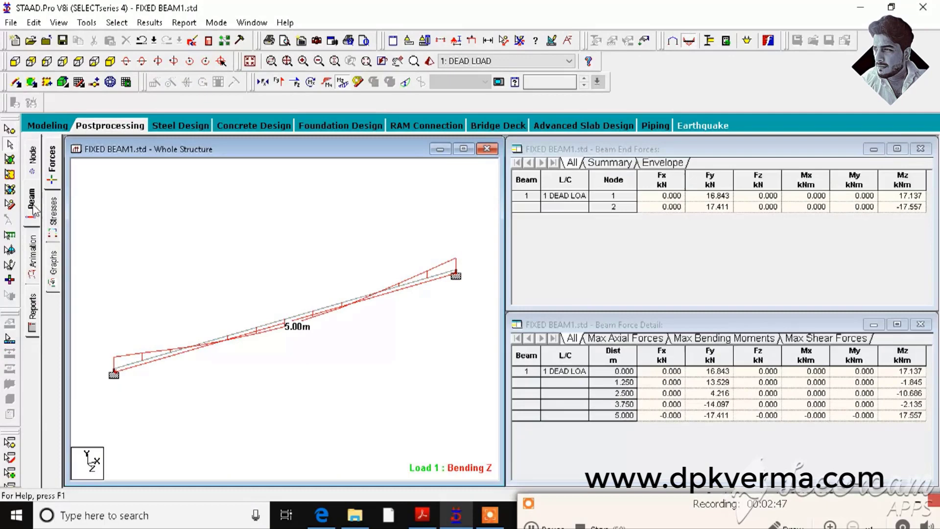
pyautogui.click(52, 265)
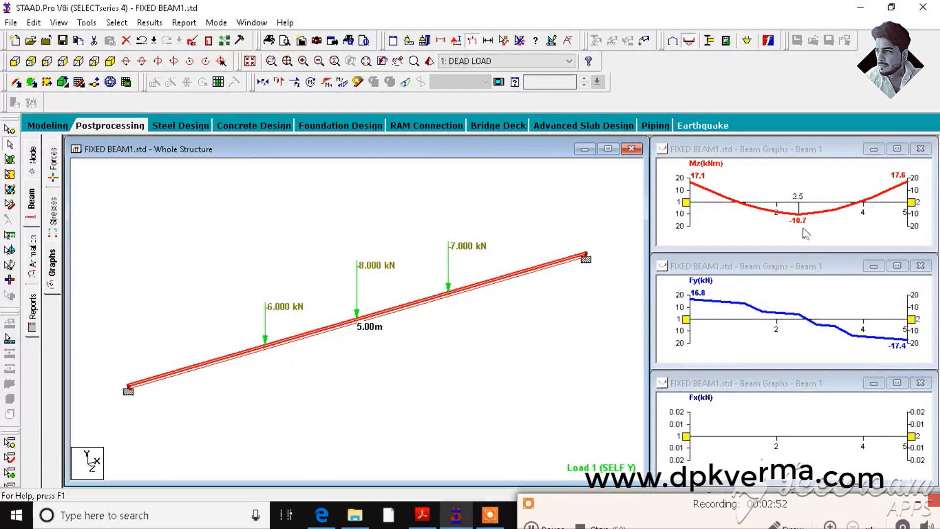
pyautogui.click(540, 524)
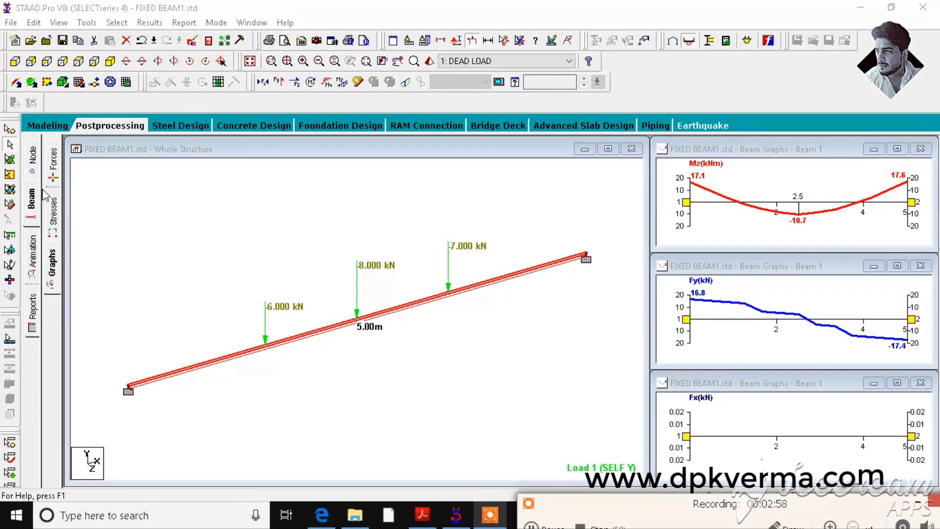
# Examine the support reactions at both fixed ends and the node and beam displacements.
pyautogui.click(35, 168)
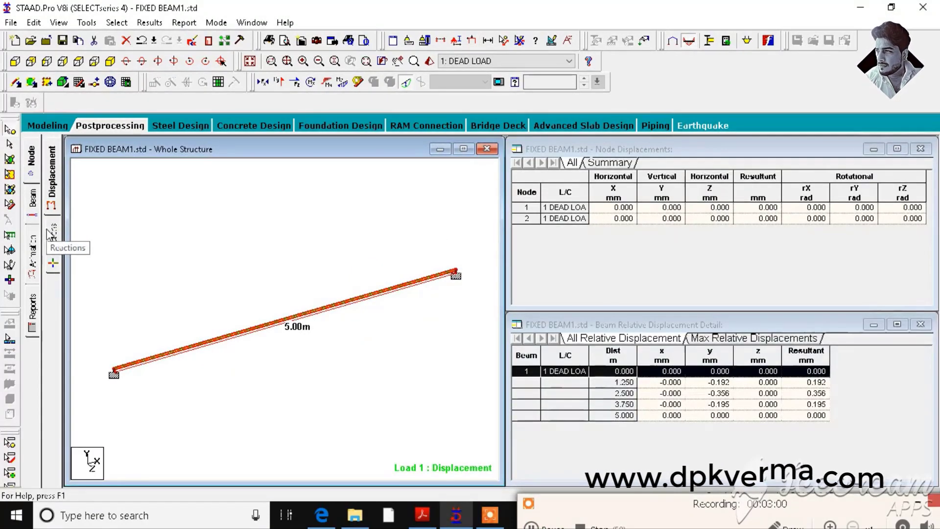
pyautogui.click(51, 237)
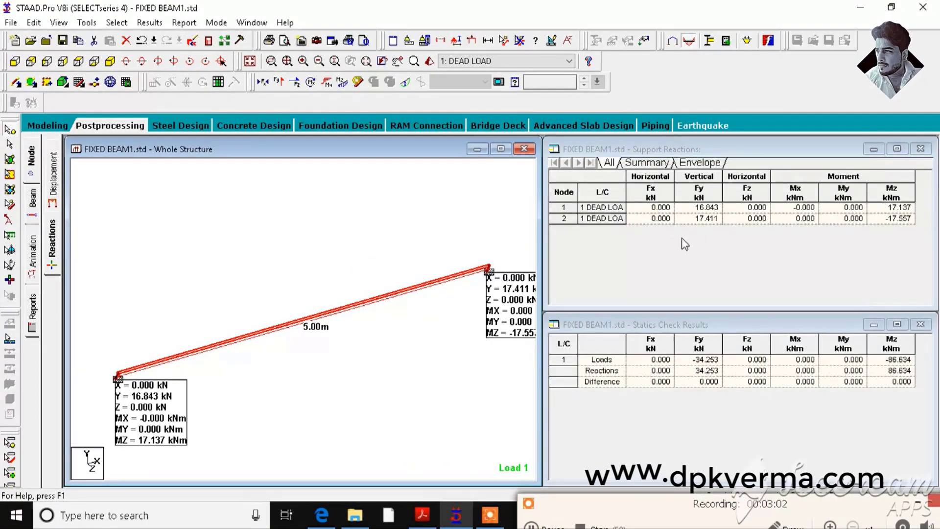
pyautogui.click(54, 158)
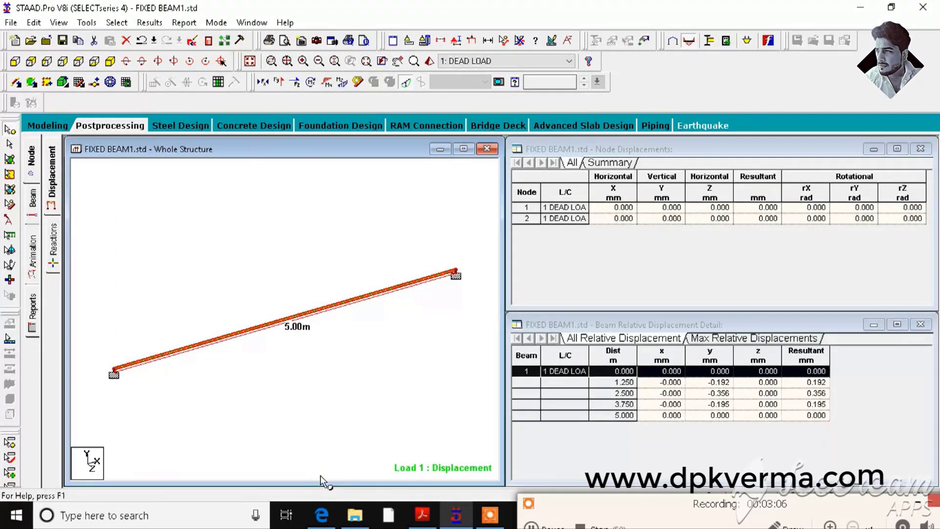
# Consult the second beam sketch in the PDF for its uniform loads and central point load, and return to STAAD.Pro.
pyautogui.click(435, 522)
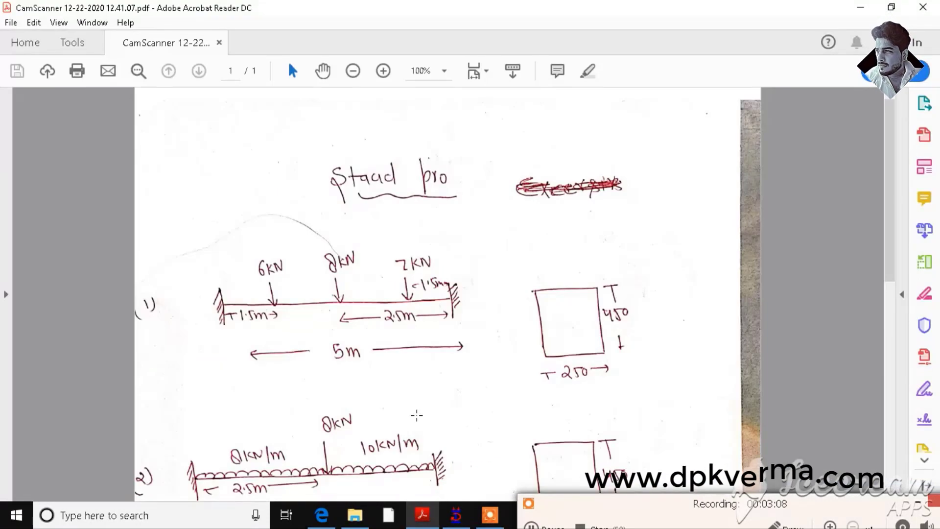
pyautogui.scroll(-3, 890, 274)
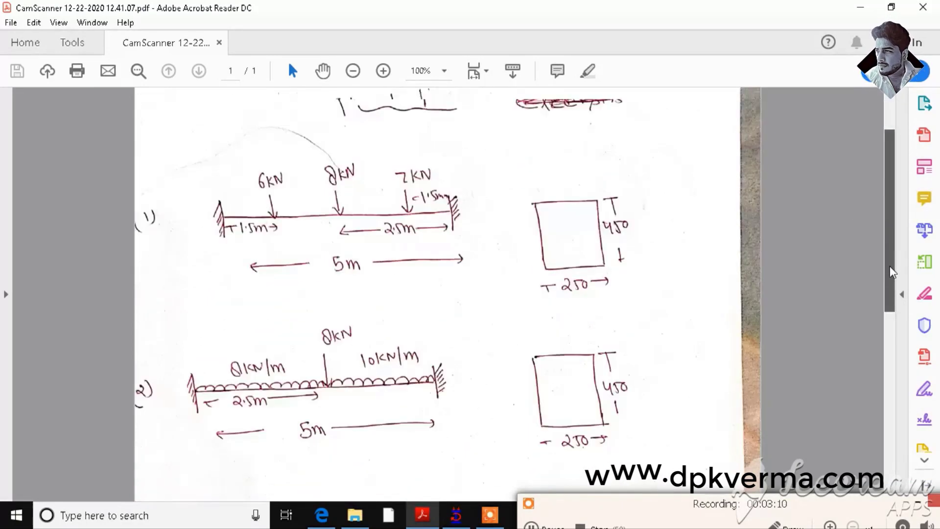
pyautogui.scroll(-1, 893, 288)
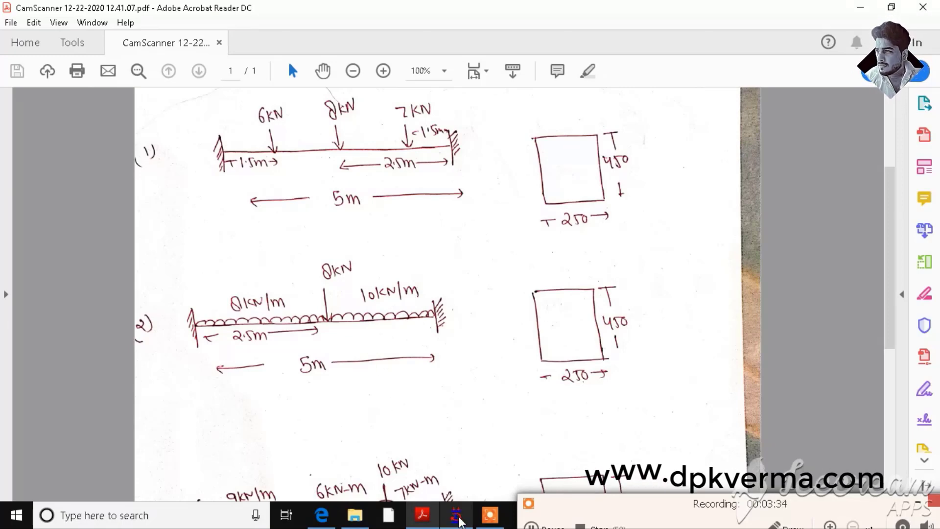
pyautogui.click(457, 517)
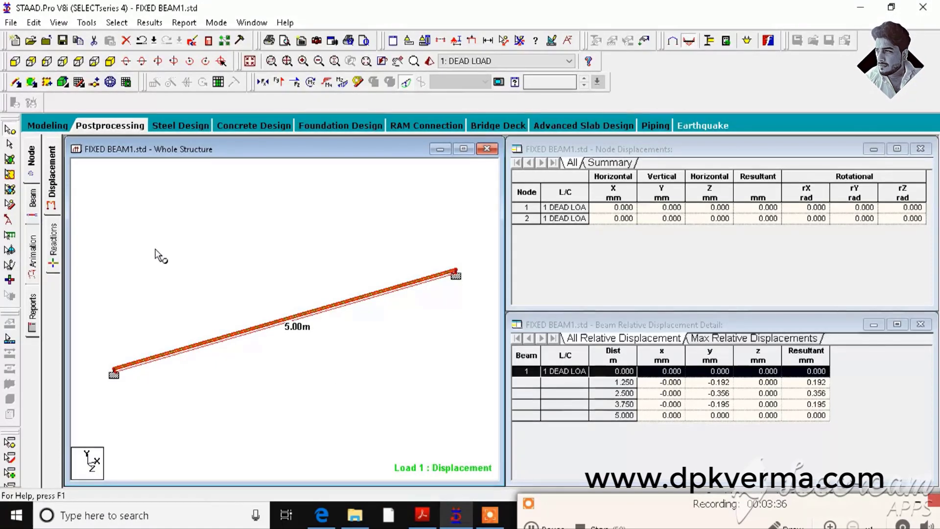
# Return to modeling mode and delete the -6 kN and -7 kN concentrated forces from the DEAD LOAD case.
pyautogui.click(48, 125)
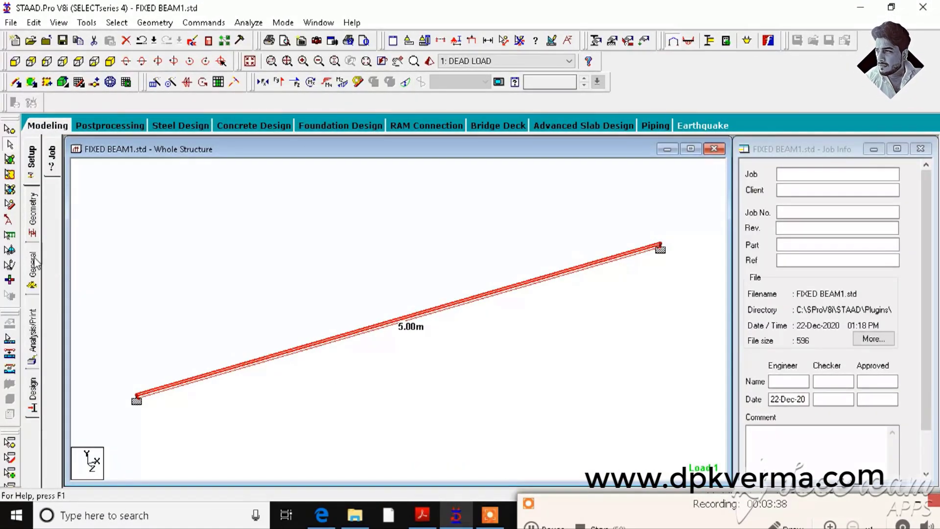
pyautogui.click(34, 264)
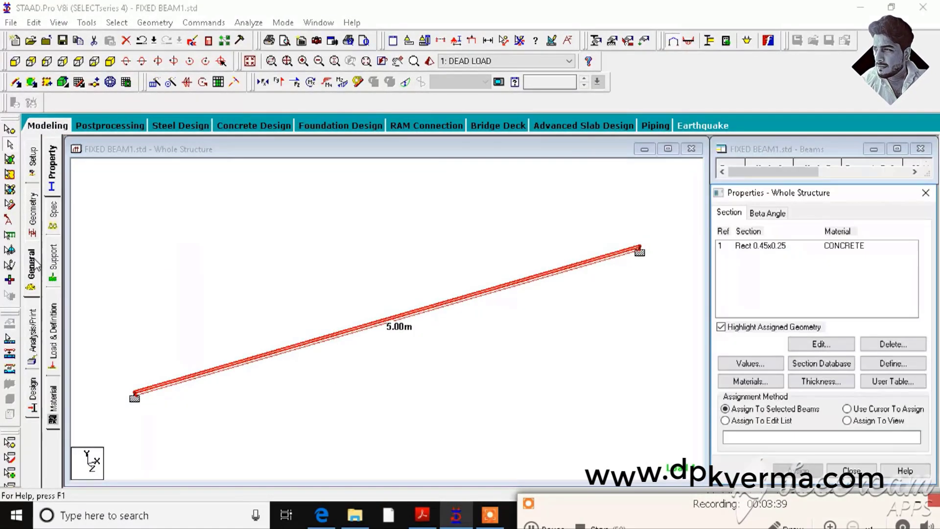
pyautogui.click(54, 323)
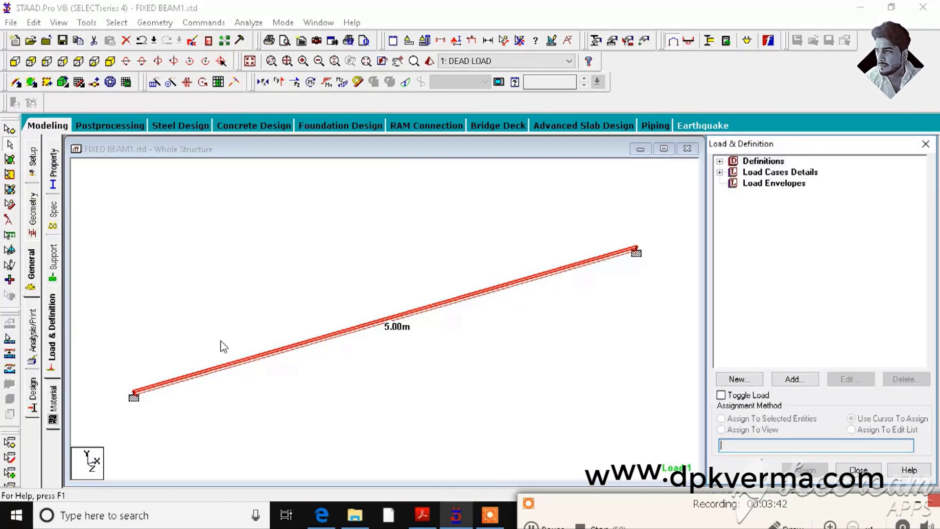
pyautogui.click(719, 172)
pyautogui.click(733, 183)
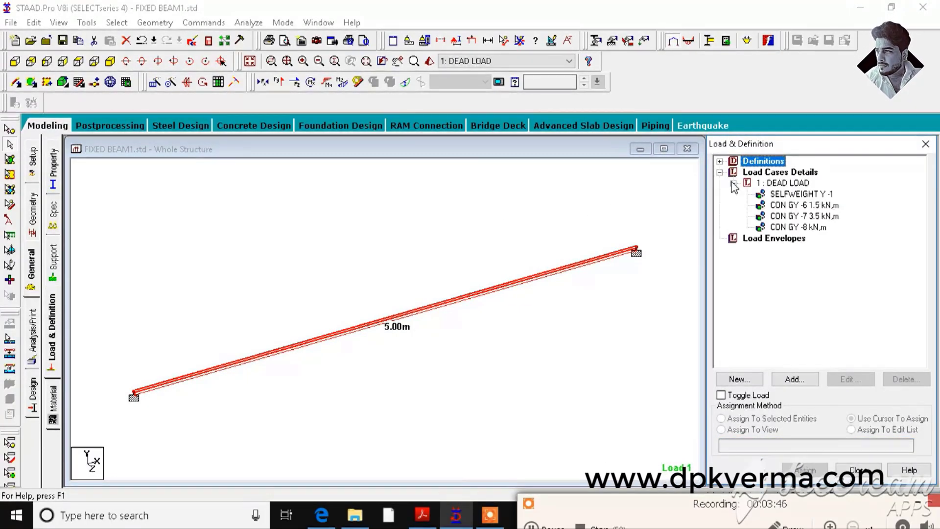
pyautogui.click(788, 205)
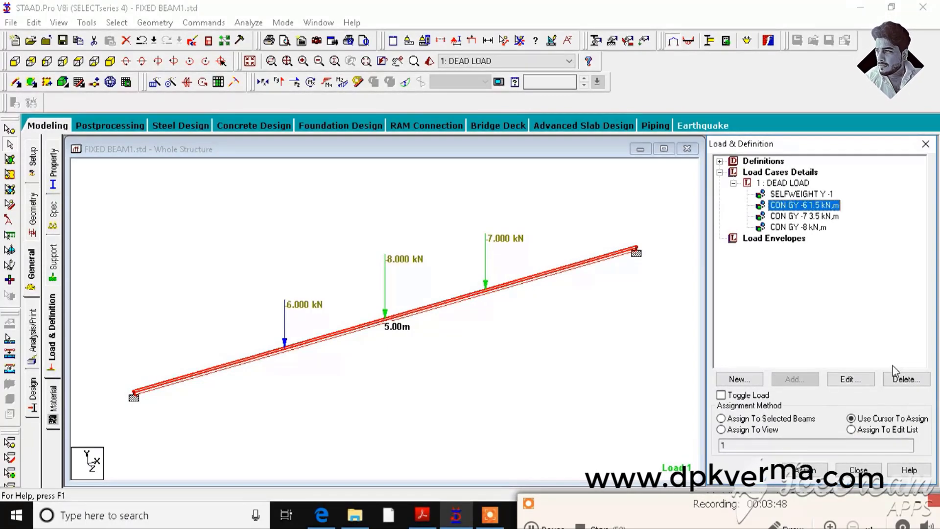
pyautogui.click(899, 381)
pyautogui.click(842, 349)
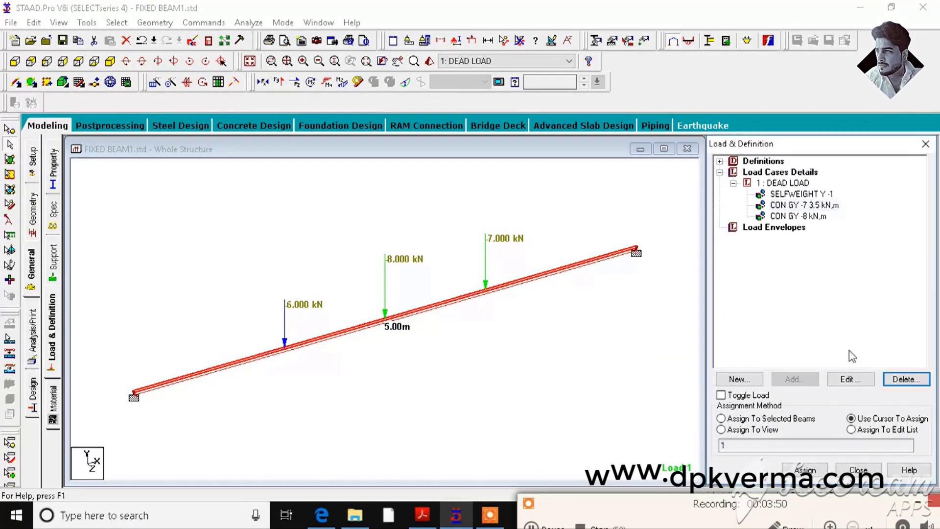
pyautogui.click(804, 205)
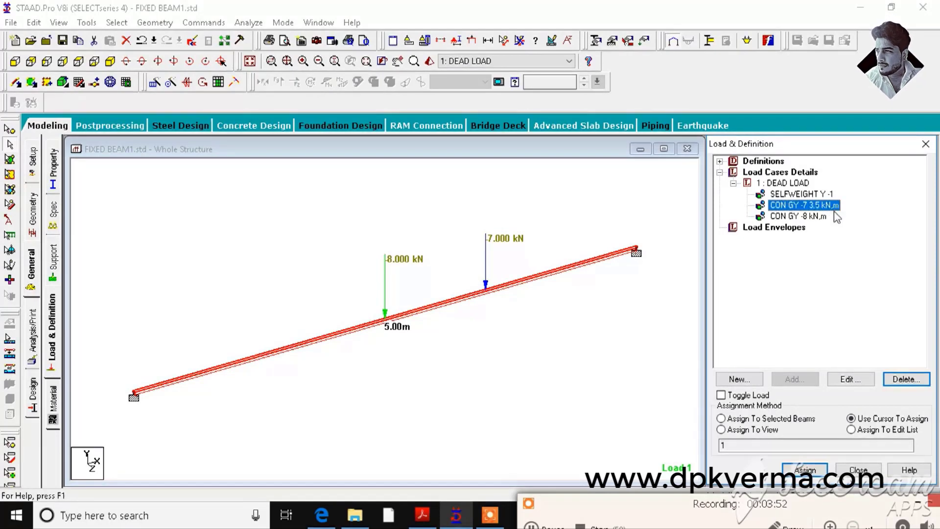
pyautogui.click(904, 379)
pyautogui.press('Return')
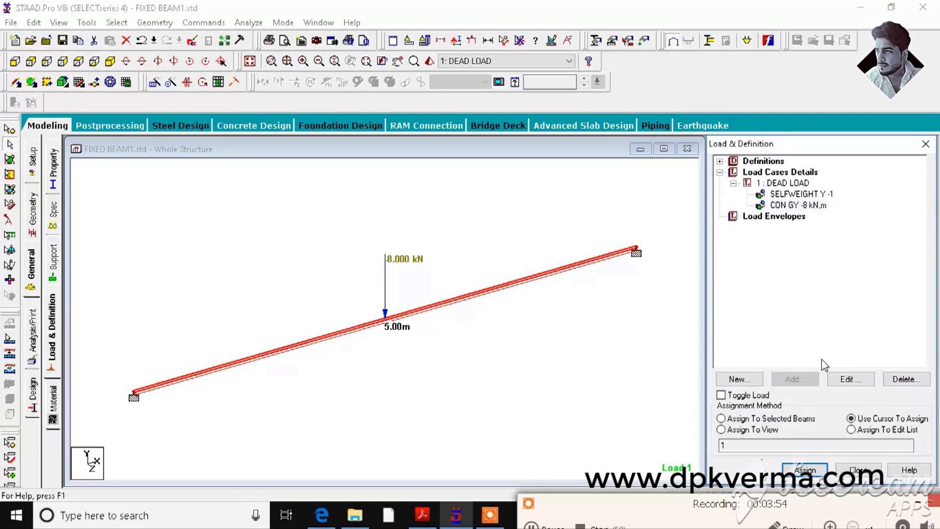
# Check the second beam in the PDF sketch and add a -8 kN/m uniform force in direction GY to the DEAD LOAD case.
pyautogui.click(422, 515)
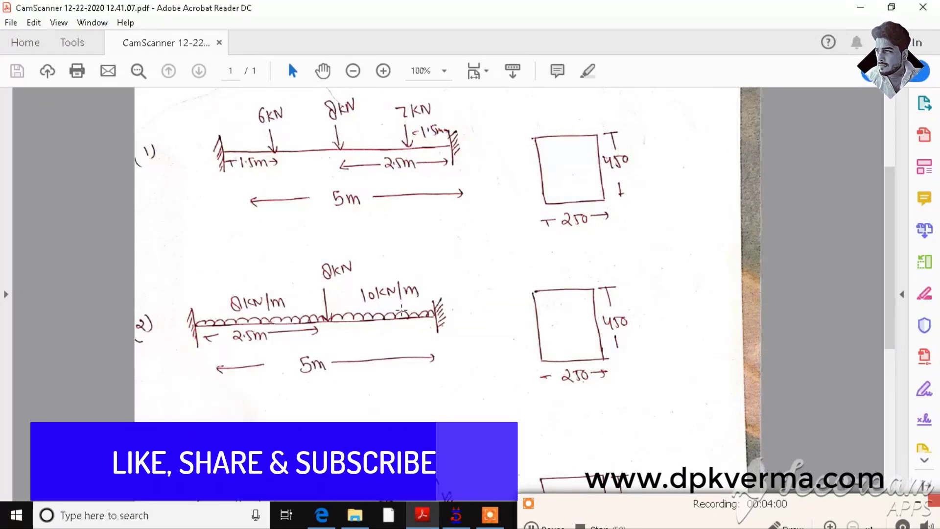
pyautogui.hotkey('alt', 'Tab')
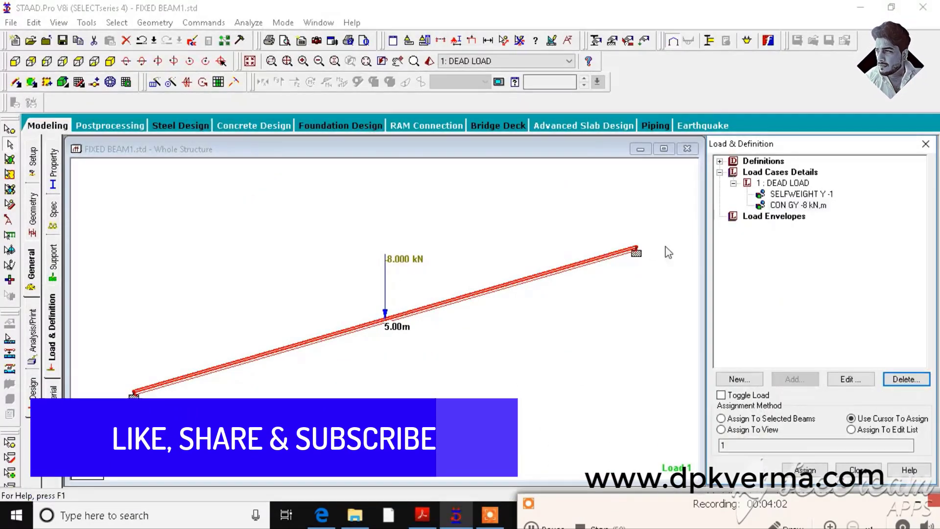
pyautogui.click(783, 183)
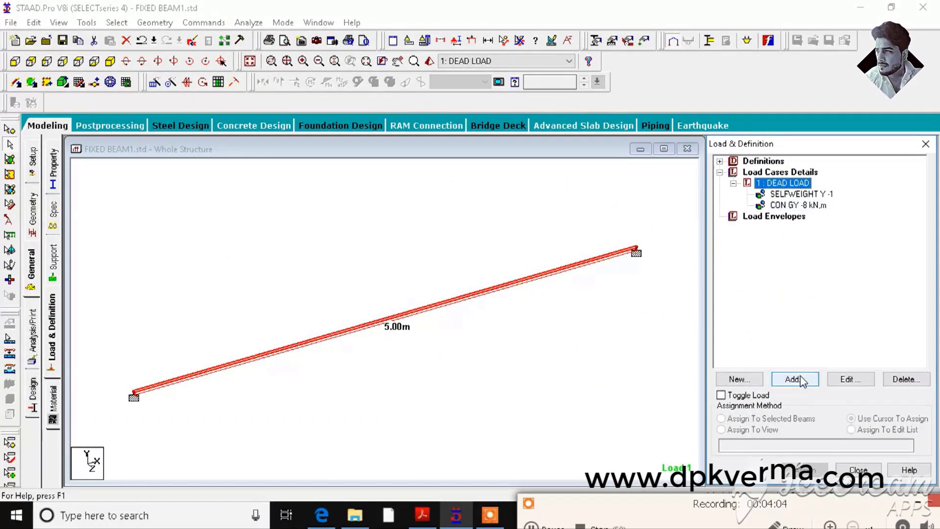
pyautogui.click(797, 379)
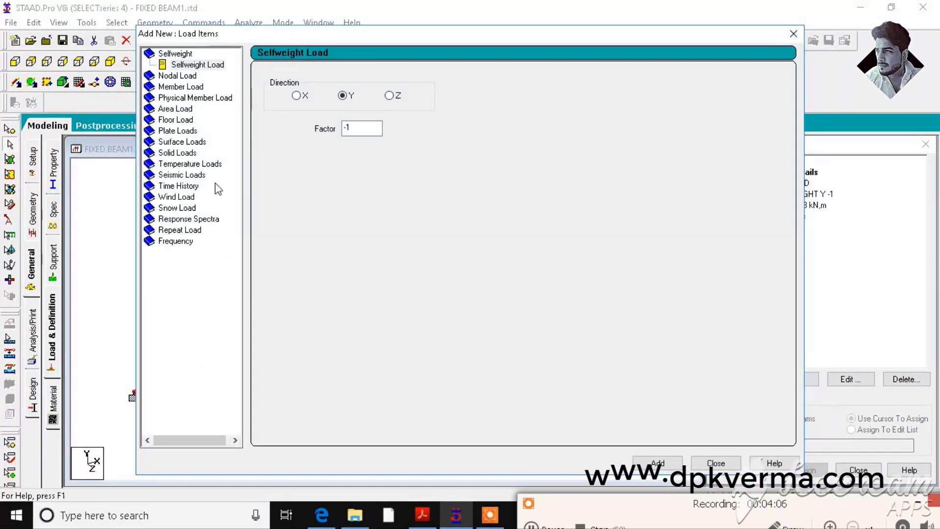
pyautogui.click(180, 87)
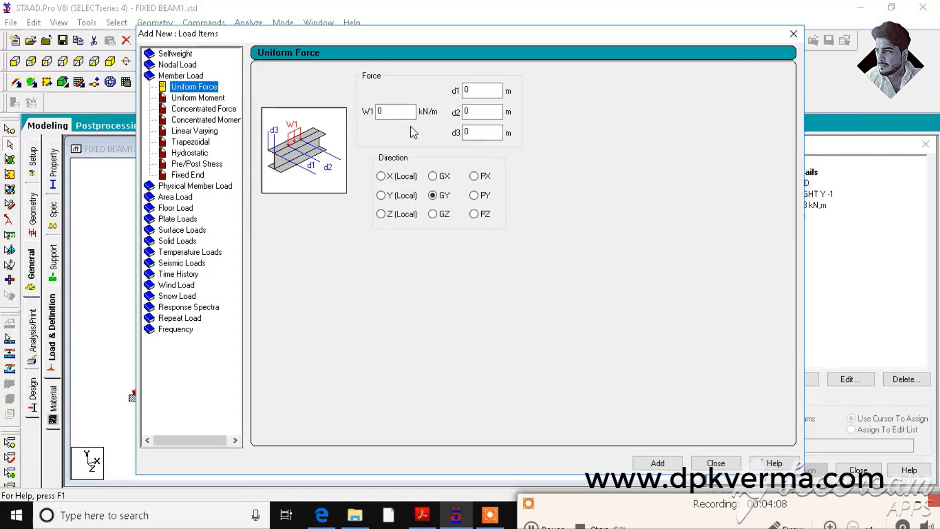
pyautogui.click(405, 112)
pyautogui.press('BackSpace')
pyautogui.write('-8')
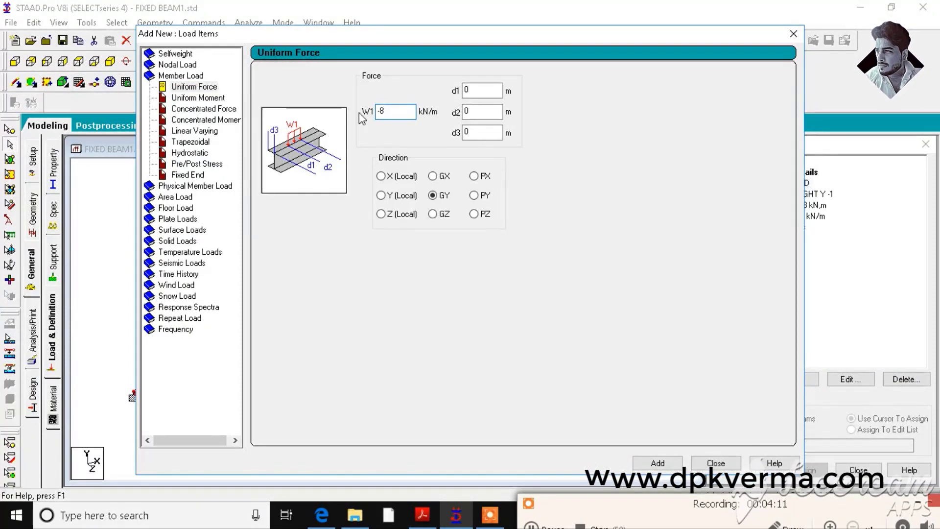
# Add a -10 kN/m uniform force in direction GY to the DEAD LOAD case and close the load items dialog.
pyautogui.press('BackSpace')
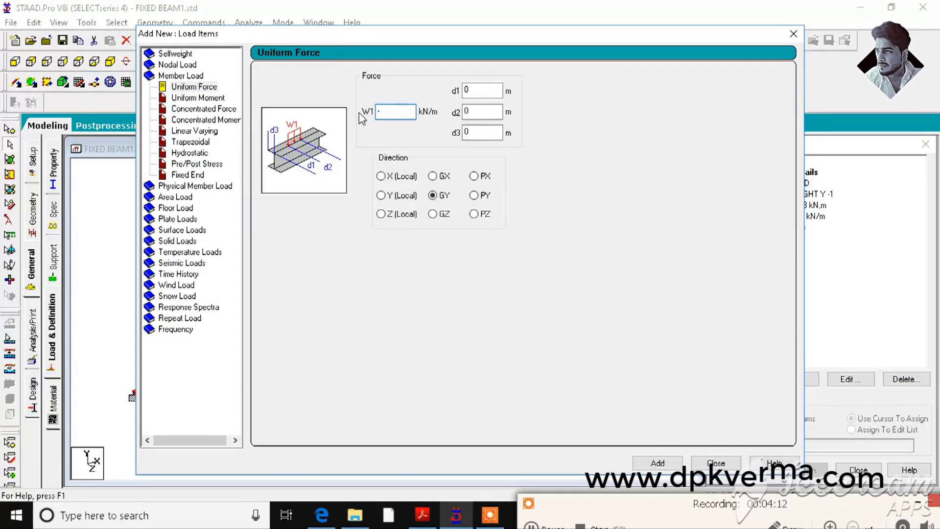
pyautogui.write('10')
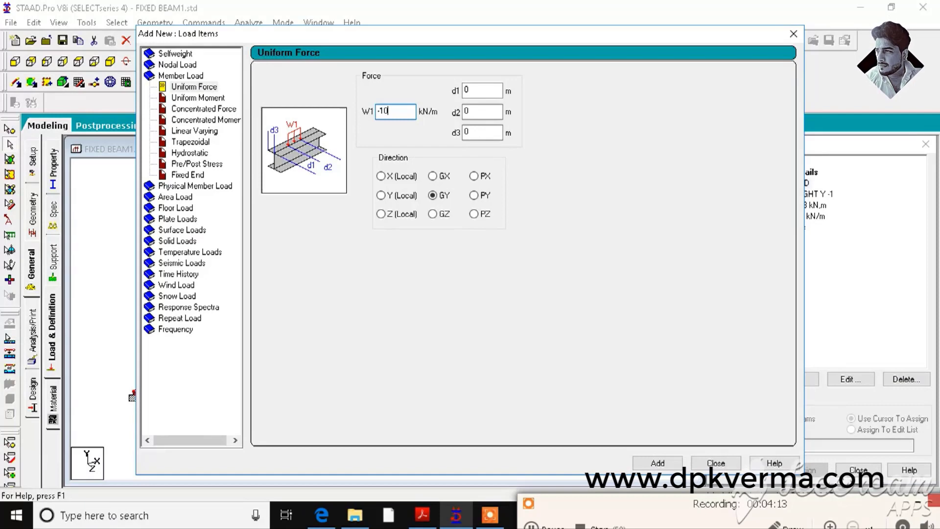
pyautogui.click(674, 463)
pyautogui.click(716, 464)
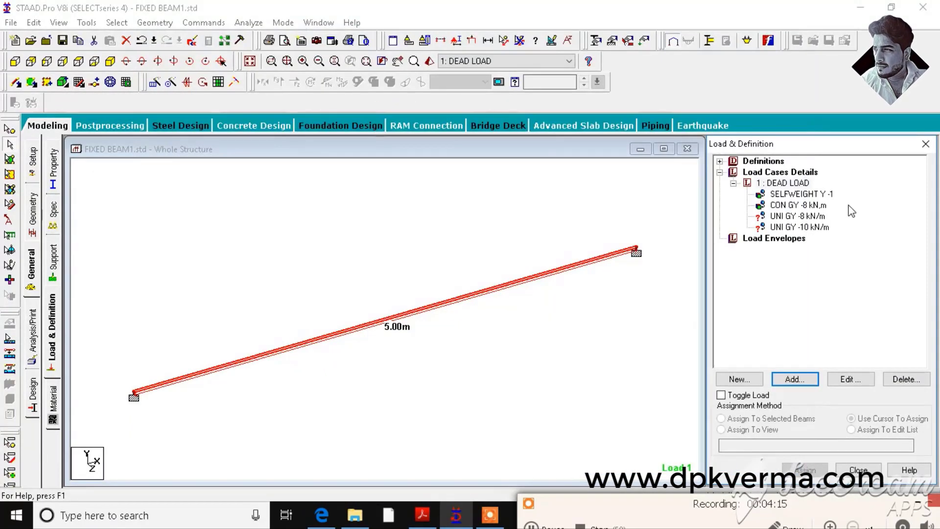
# Assign the -8 kN/m uniform load to the beam using the Assign To View method.
pyautogui.click(802, 218)
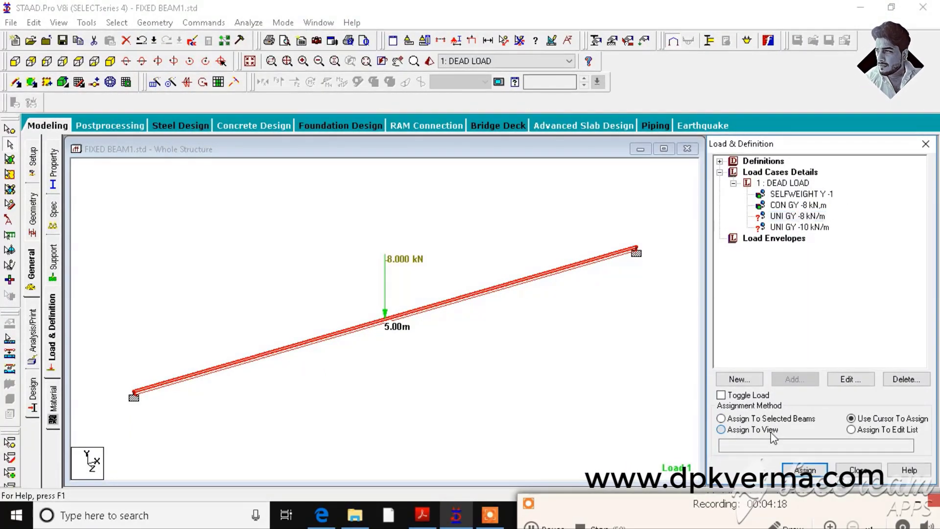
pyautogui.click(803, 469)
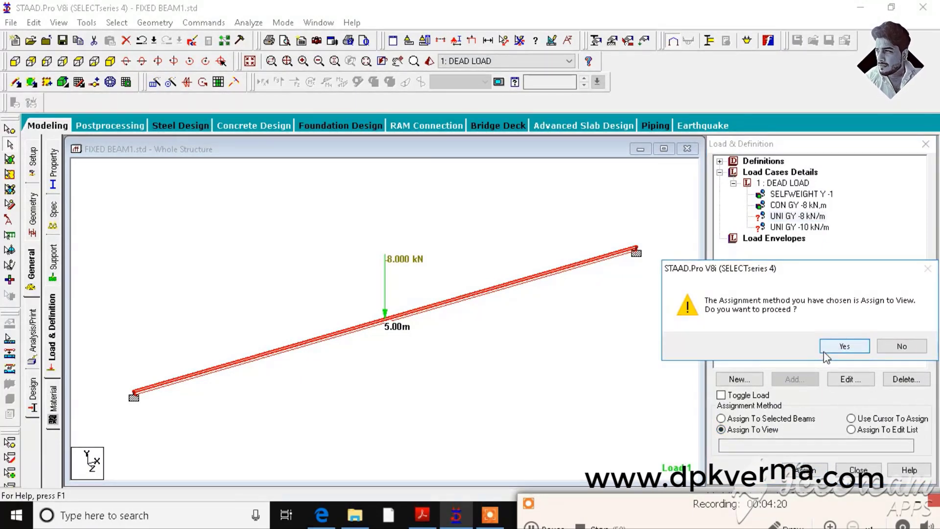
pyautogui.click(824, 349)
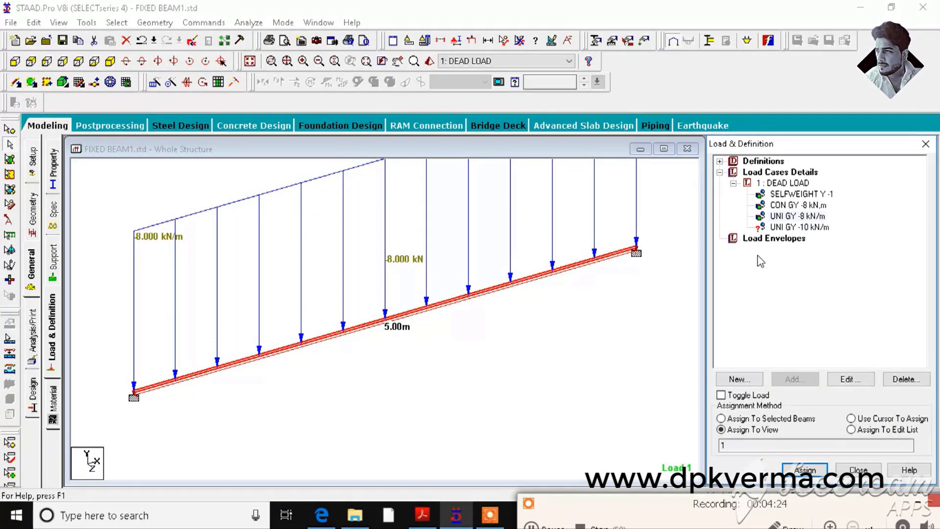
pyautogui.click(499, 287)
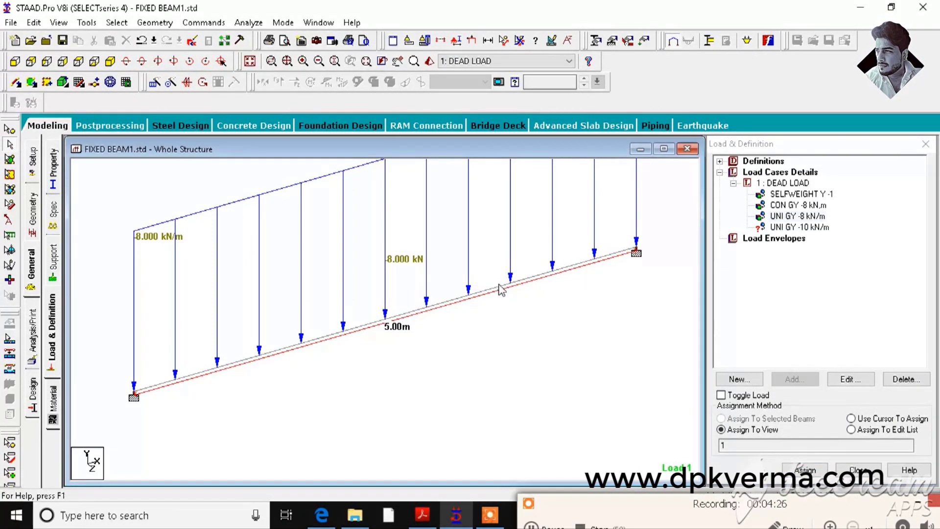
pyautogui.click(241, 361)
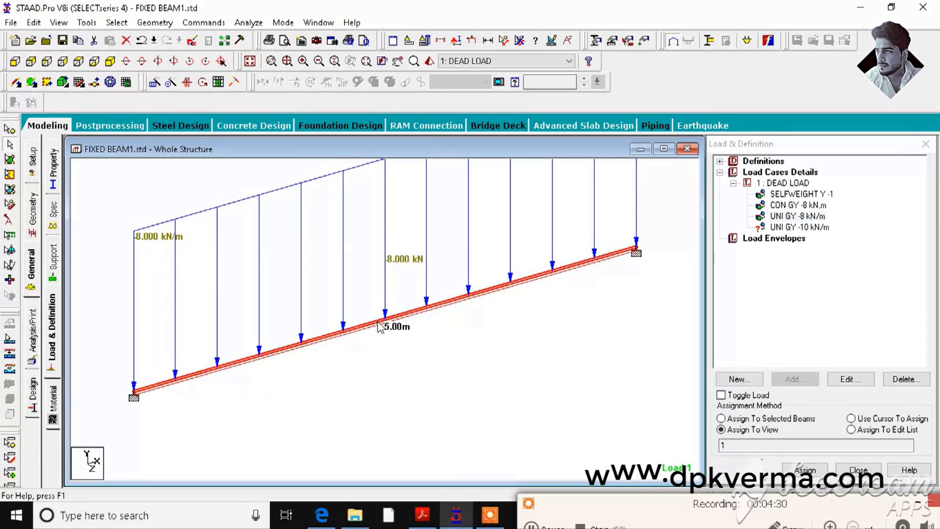
# Check the second beam in the PDF sketch and limit the -8 kN/m uniform load to end at d2 = 2.5 m.
pyautogui.click(422, 514)
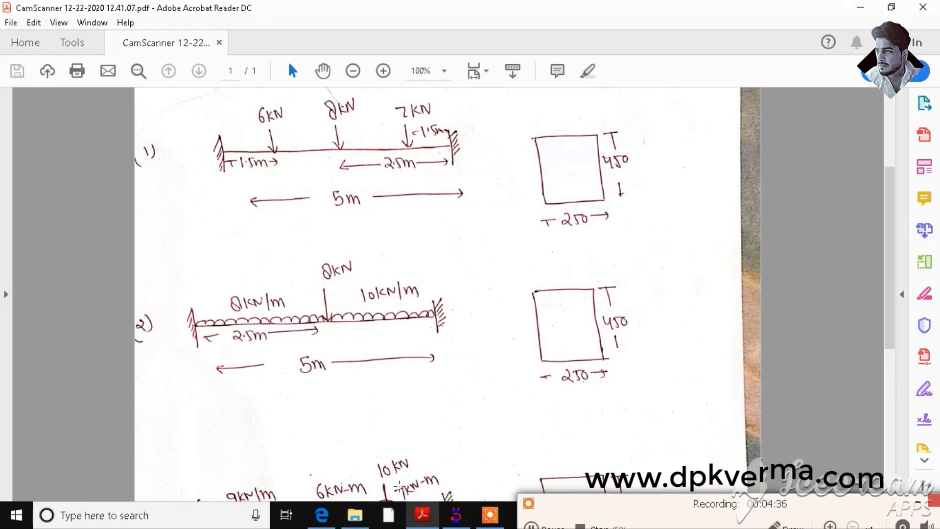
pyautogui.click(449, 517)
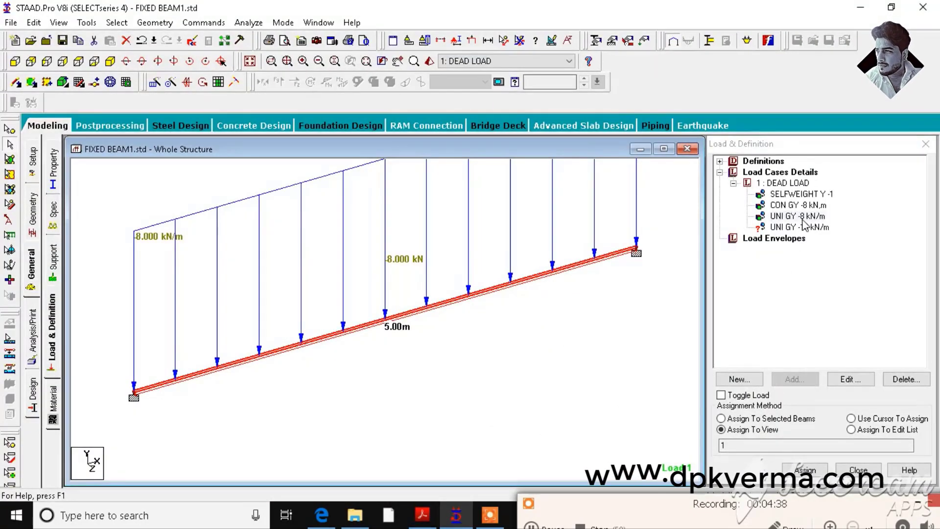
pyautogui.click(855, 384)
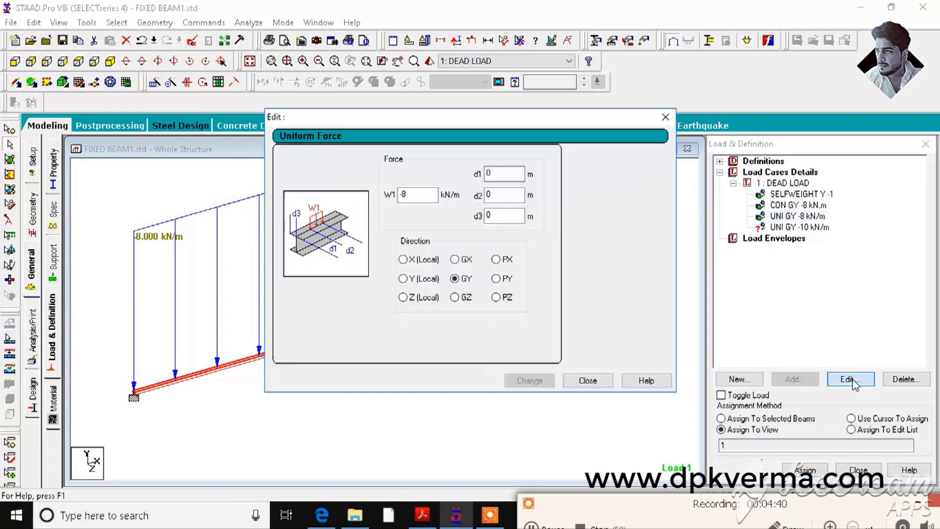
pyautogui.moveTo(509, 195); pyautogui.dragTo(469, 192)
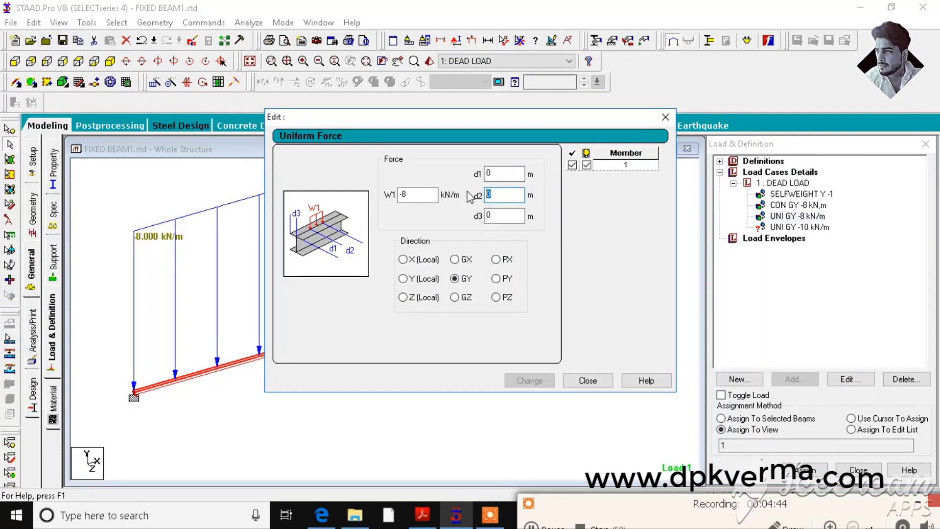
pyautogui.write('2.5')
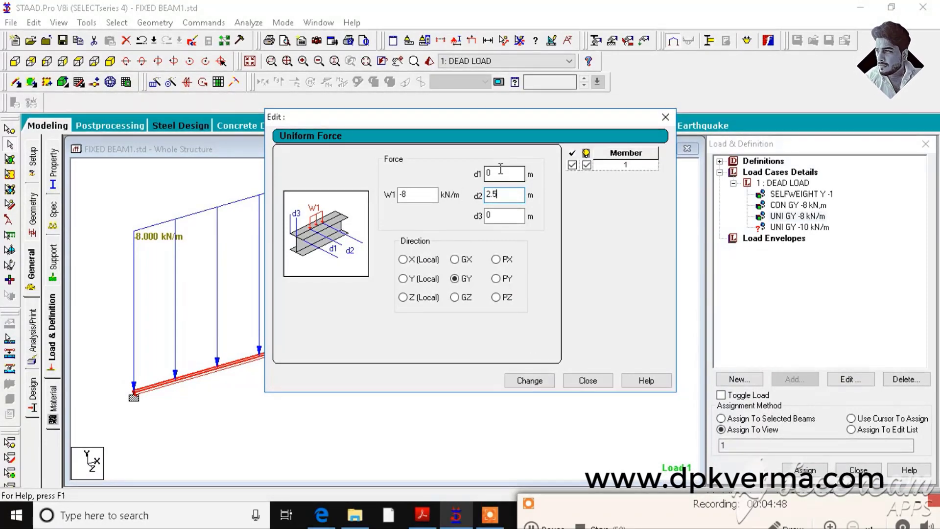
pyautogui.doubleClick(489, 195)
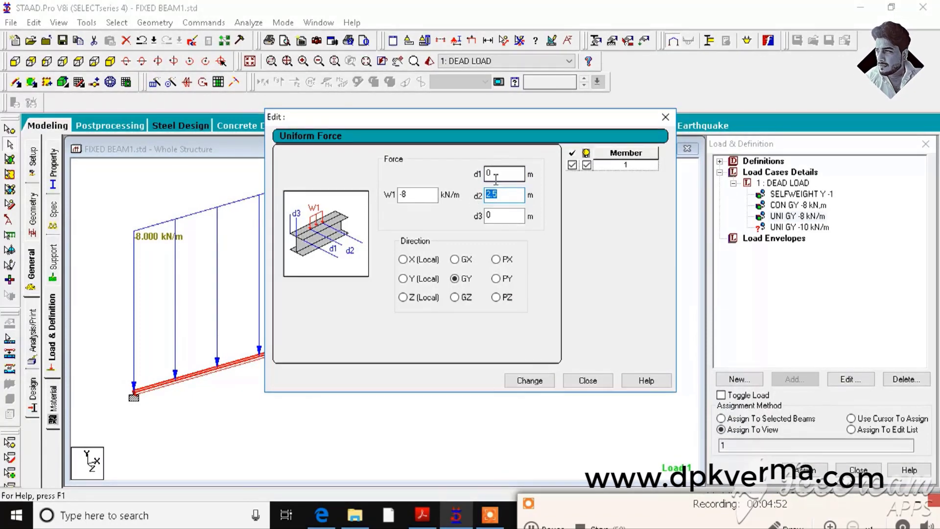
pyautogui.click(548, 381)
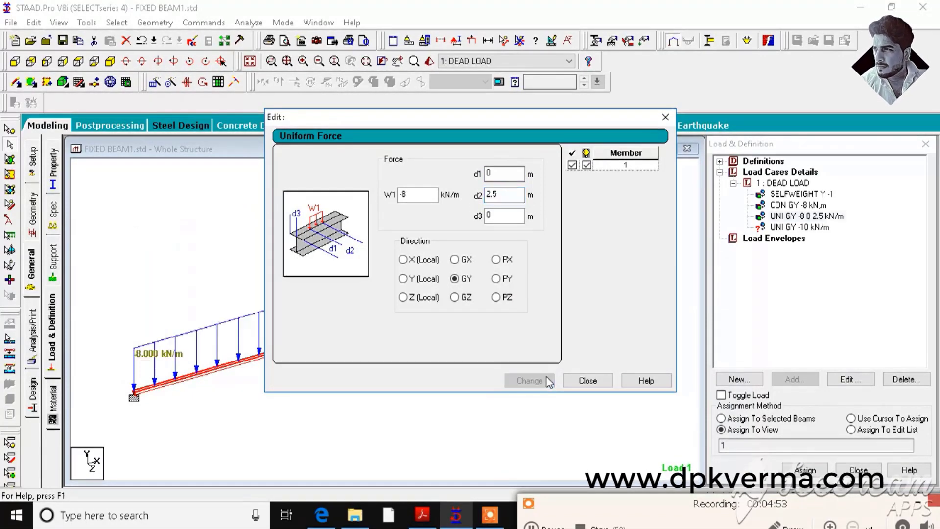
pyautogui.click(587, 381)
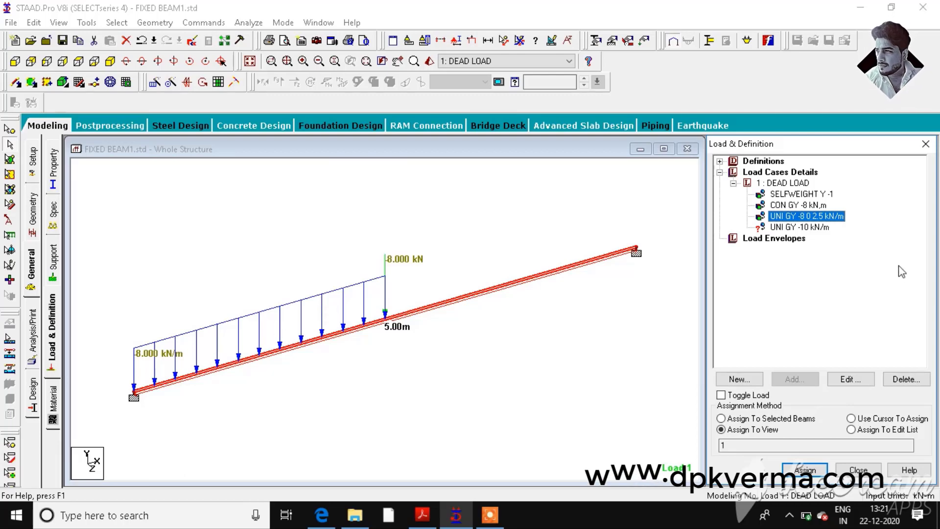
pyautogui.click(849, 380)
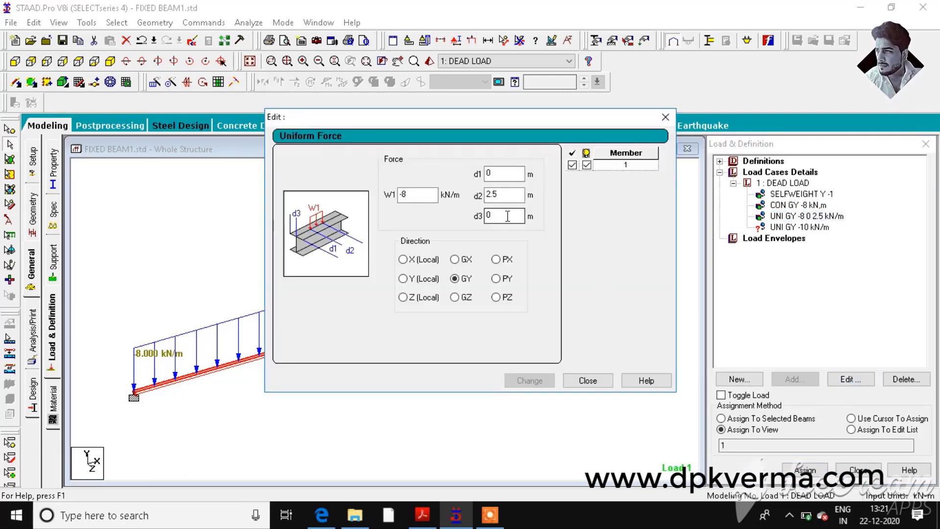
pyautogui.click(588, 381)
# Edit the -10 kN/m uniform load so it runs from d1 = 2.5 m to d2 = 5 m.
pyautogui.click(799, 227)
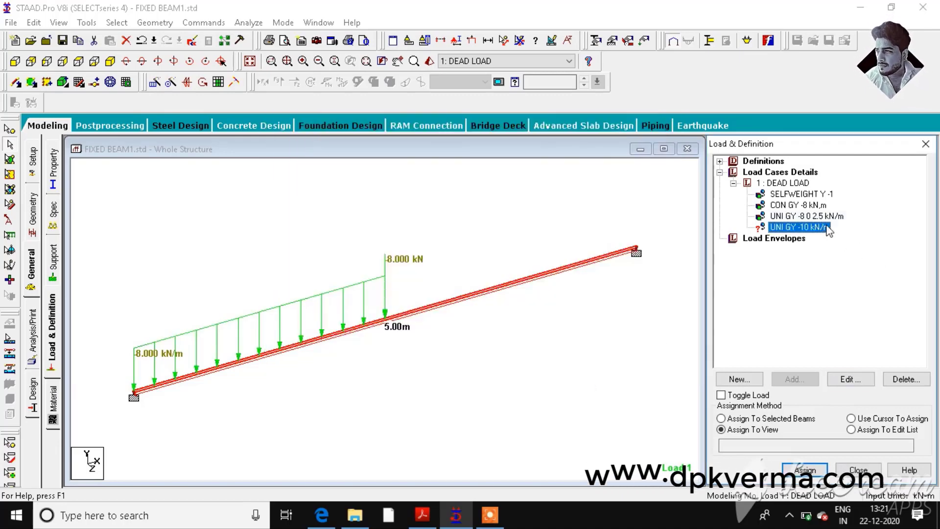
pyautogui.click(845, 380)
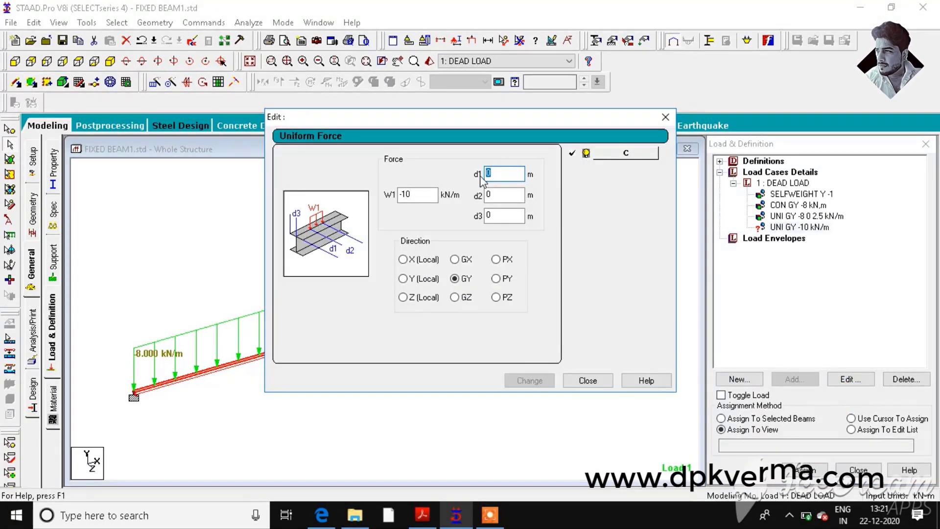
pyautogui.write('2.5')
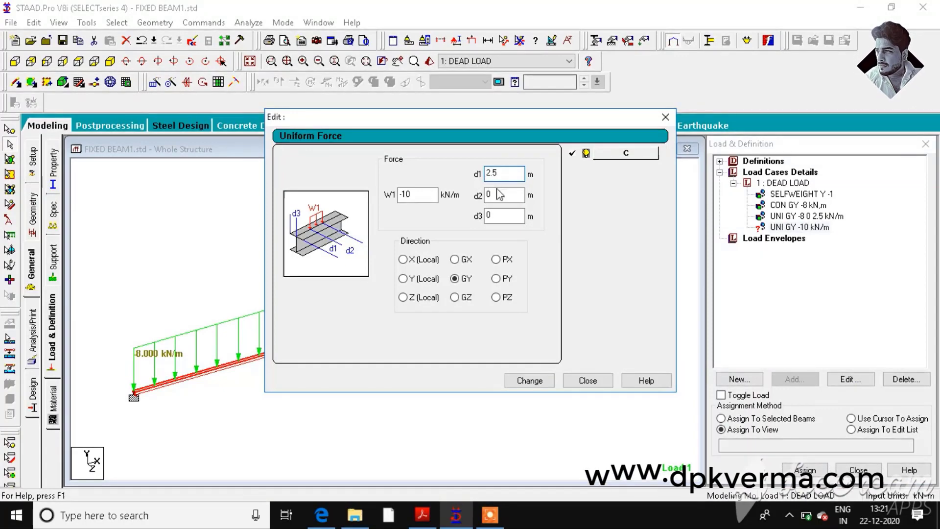
pyautogui.press('Tab')
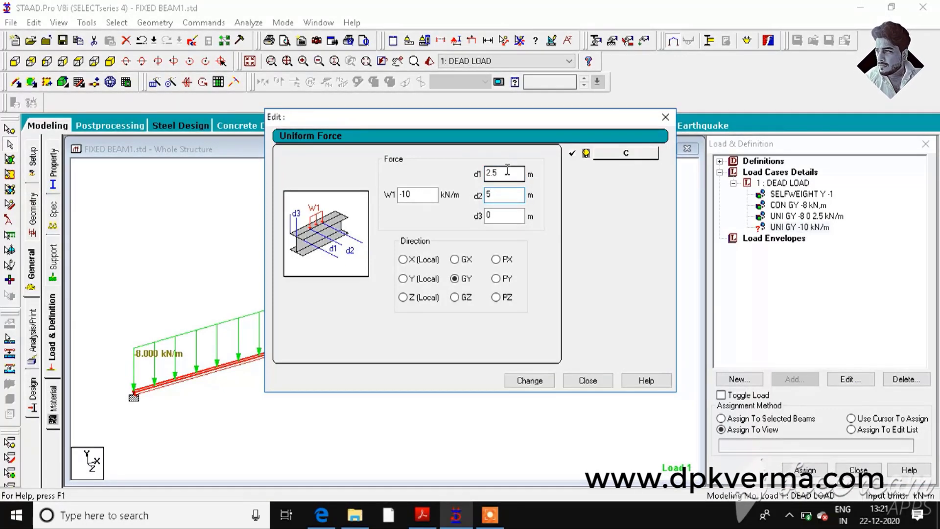
pyautogui.moveTo(508, 173); pyautogui.dragTo(477, 183)
pyautogui.click(502, 193)
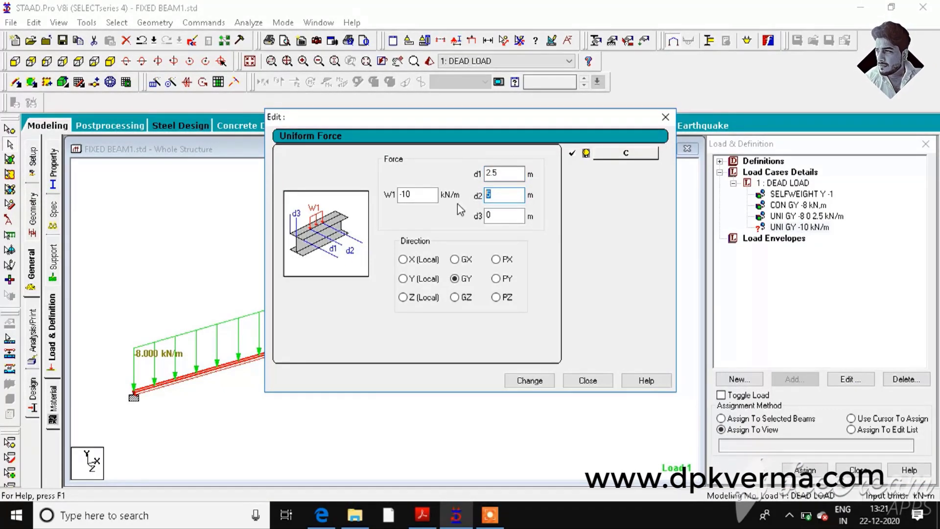
pyautogui.click(529, 381)
pyautogui.click(587, 381)
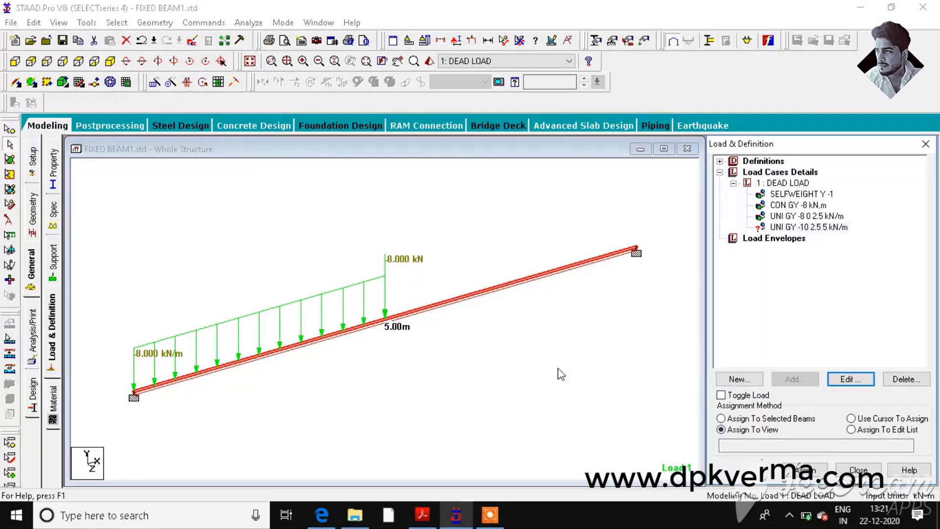
# Assign the -10 kN/m uniform load using Assign To View and compare the loading with the second beam in the PDF sketch.
pyautogui.click(821, 228)
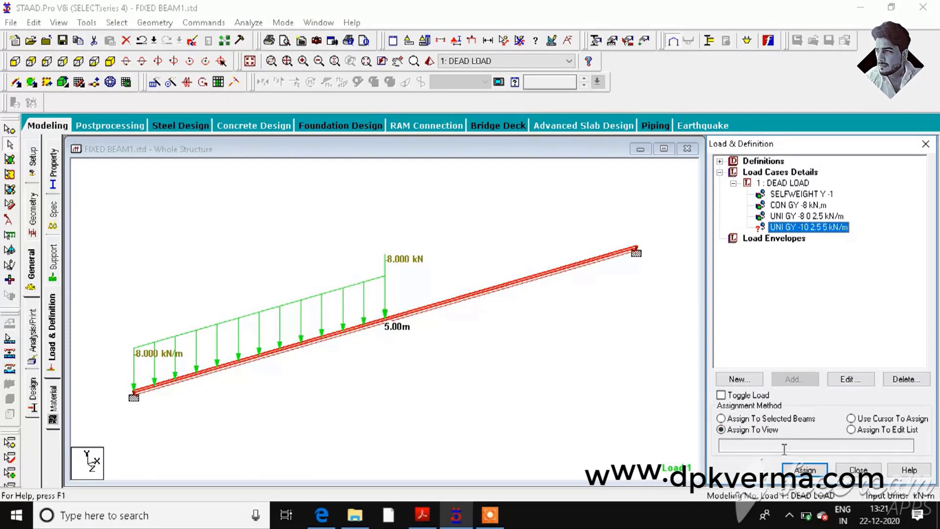
pyautogui.click(804, 469)
pyautogui.click(844, 347)
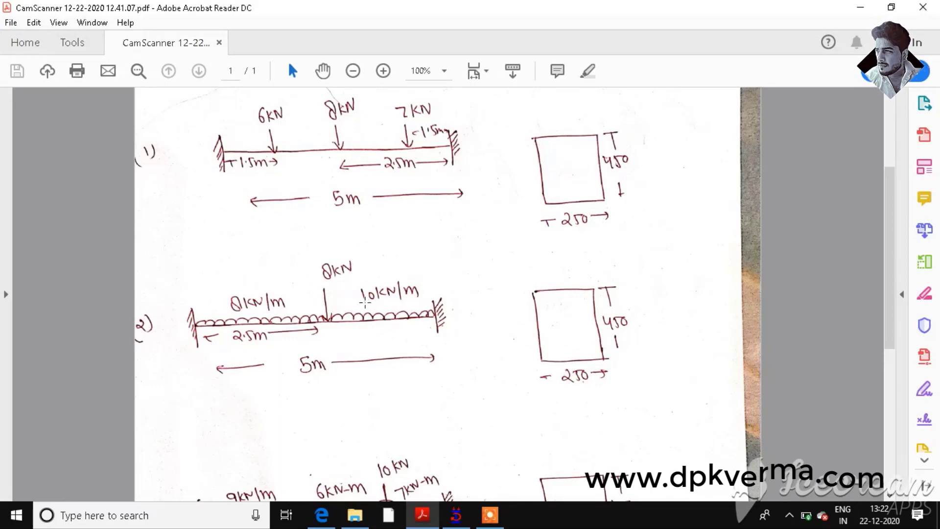
pyautogui.click(423, 512)
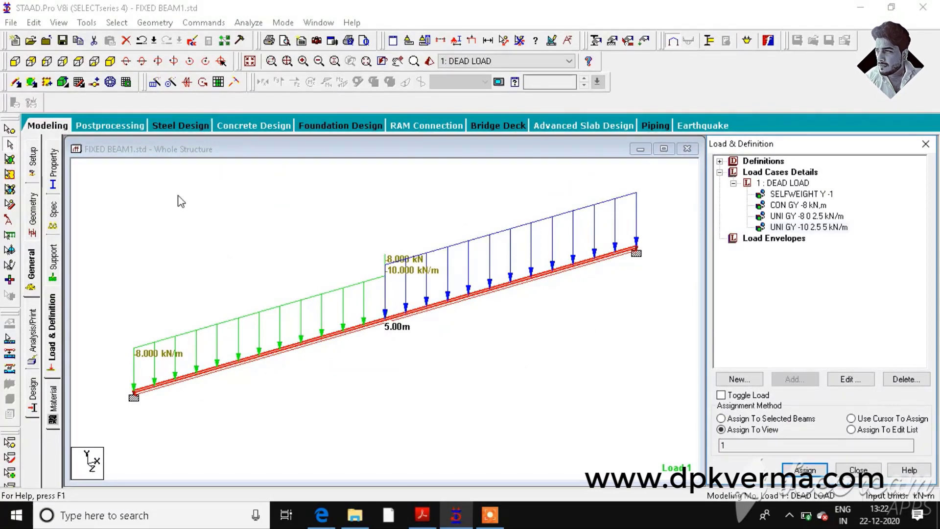
# Save the modified structure, run the analysis and go to post processing mode with the DEAD LOAD results.
pyautogui.click(32, 330)
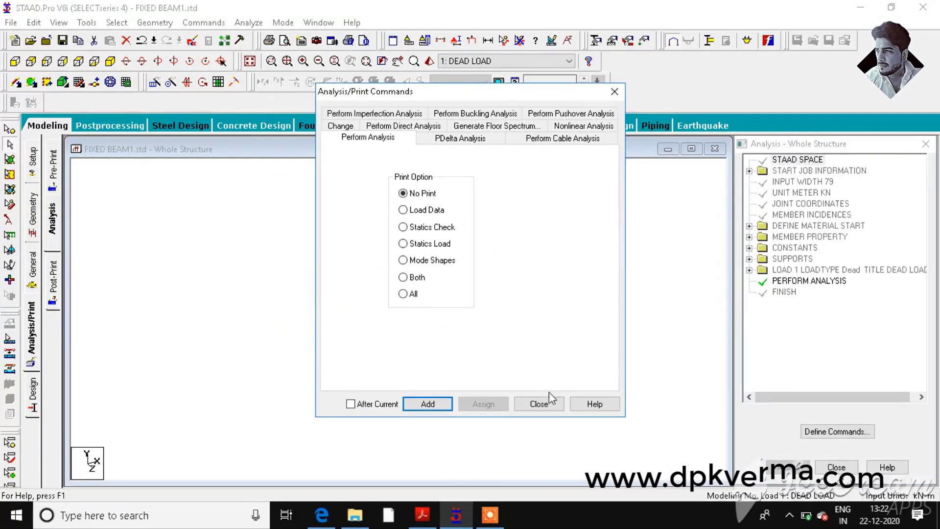
pyautogui.click(540, 405)
pyautogui.click(243, 24)
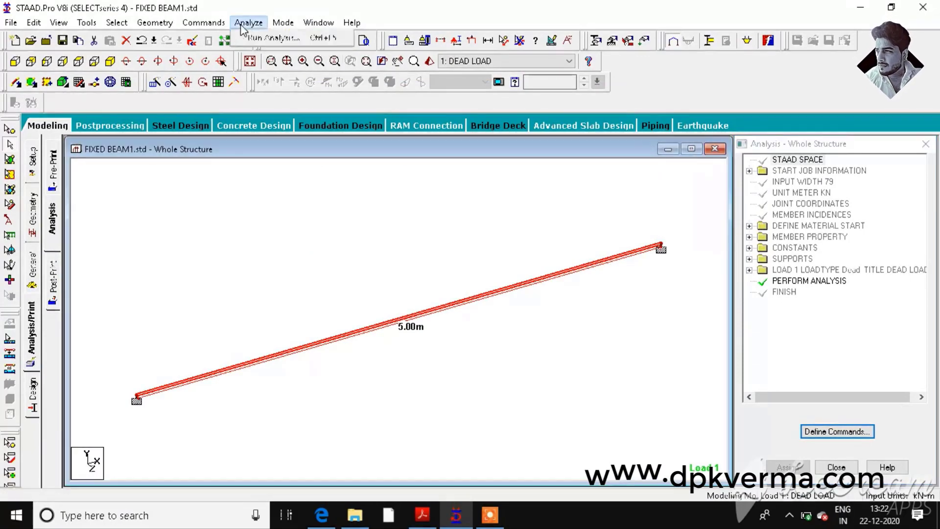
pyautogui.click(247, 38)
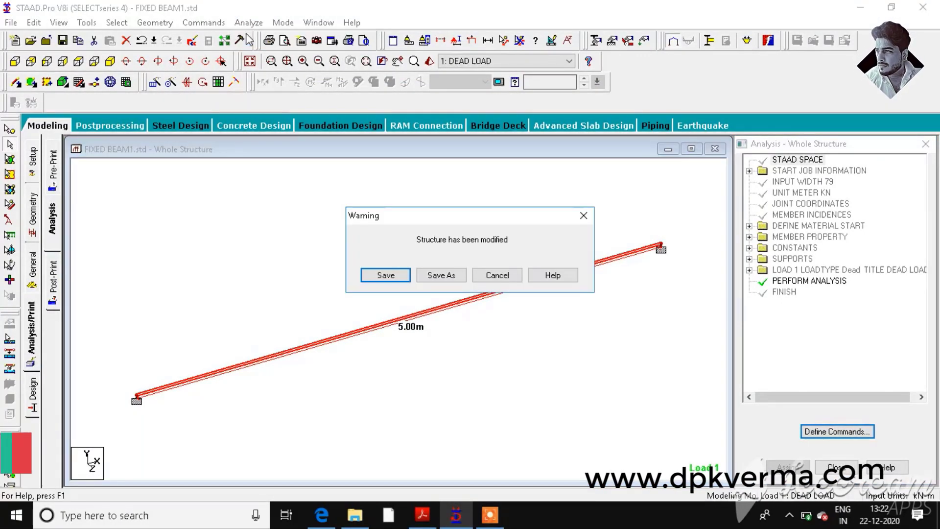
pyautogui.click(380, 270)
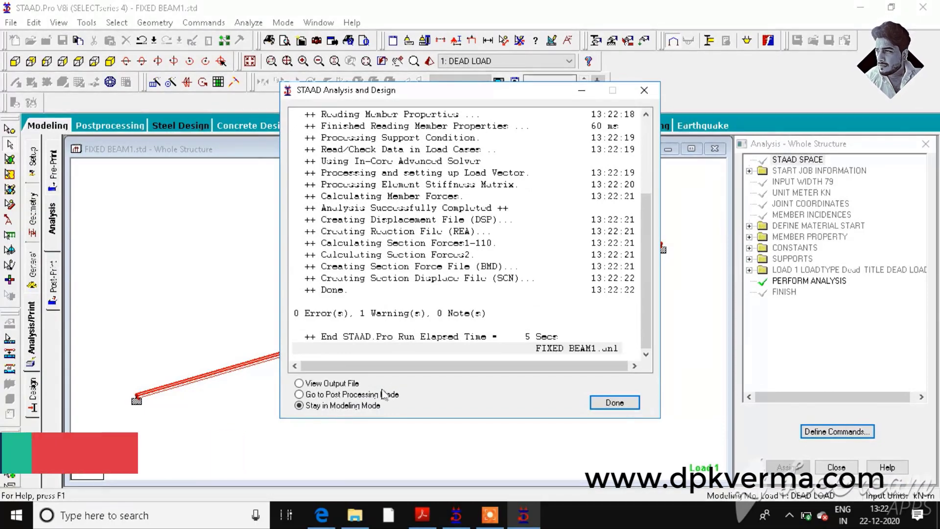
pyautogui.click(622, 406)
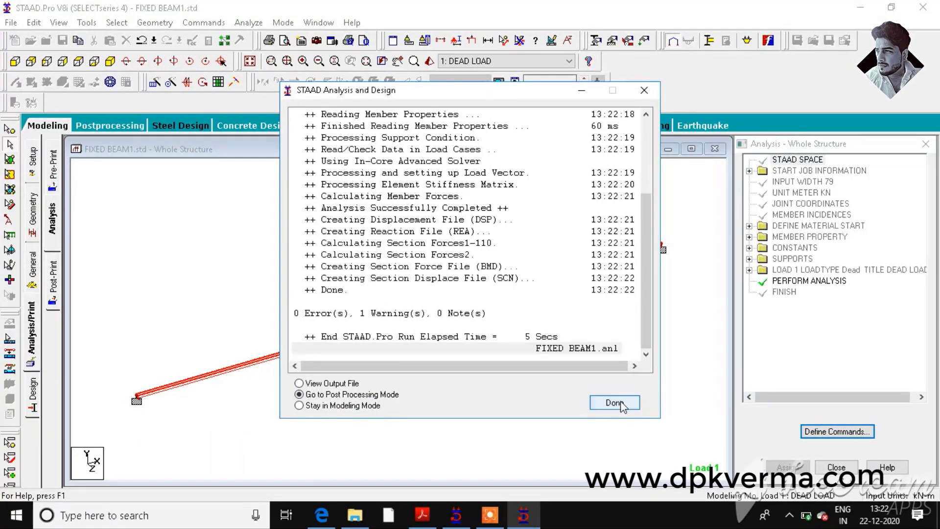
pyautogui.click(507, 365)
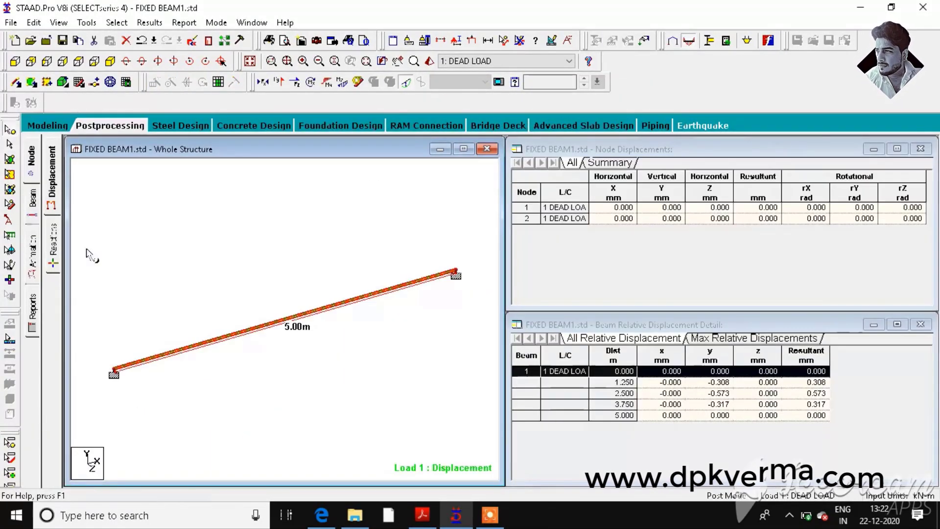
# Examine the beam's bending moment and shear force graphs, the support reactions and the beam end forces.
pyautogui.click(30, 204)
pyautogui.click(52, 264)
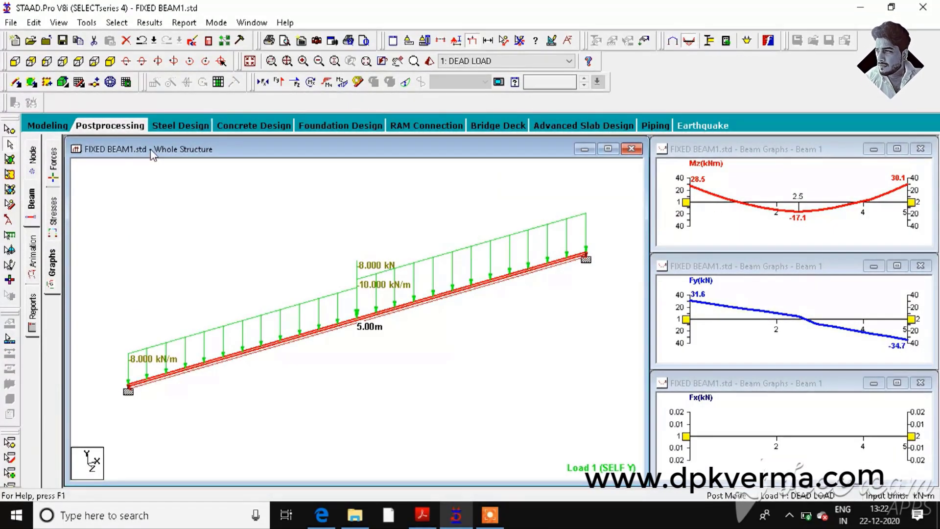
pyautogui.click(32, 156)
pyautogui.click(52, 240)
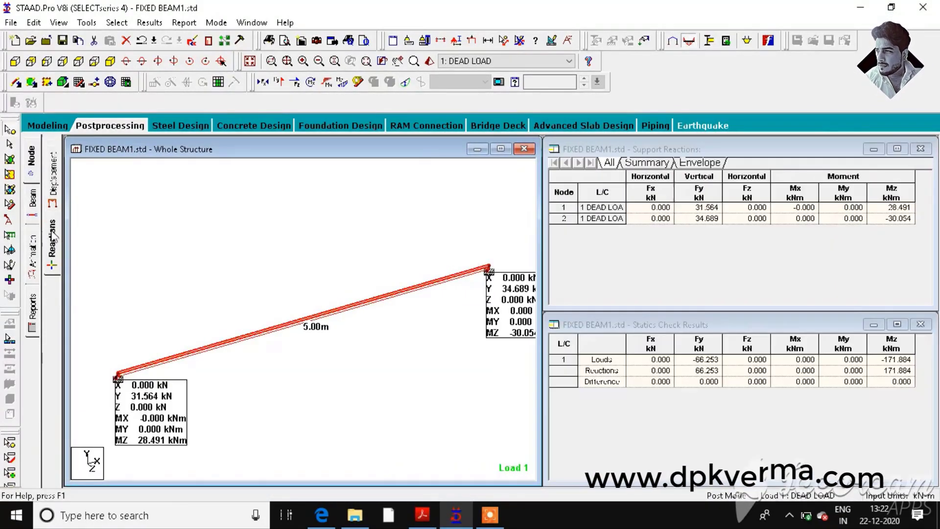
pyautogui.click(32, 198)
pyautogui.click(52, 166)
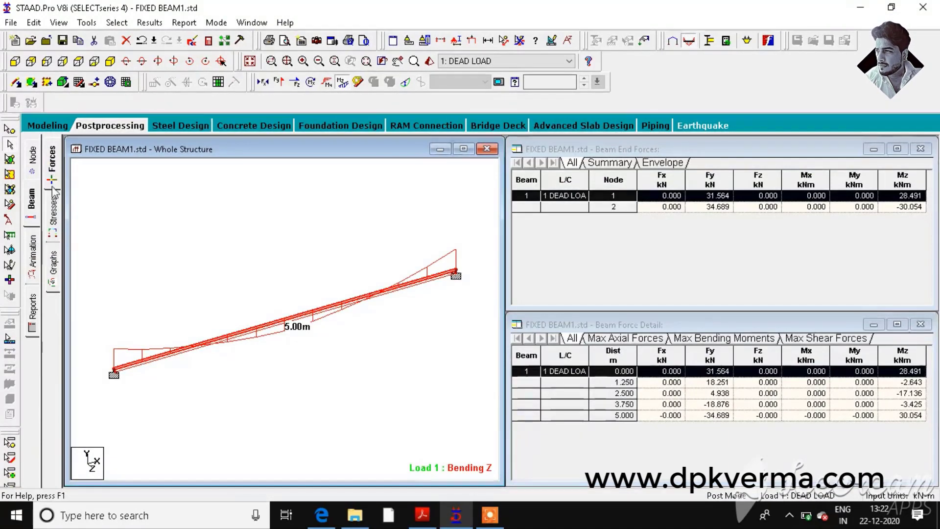
# Review the beam's moment and shear graphs and read through the analysis output file, including its warning.
pyautogui.click(52, 258)
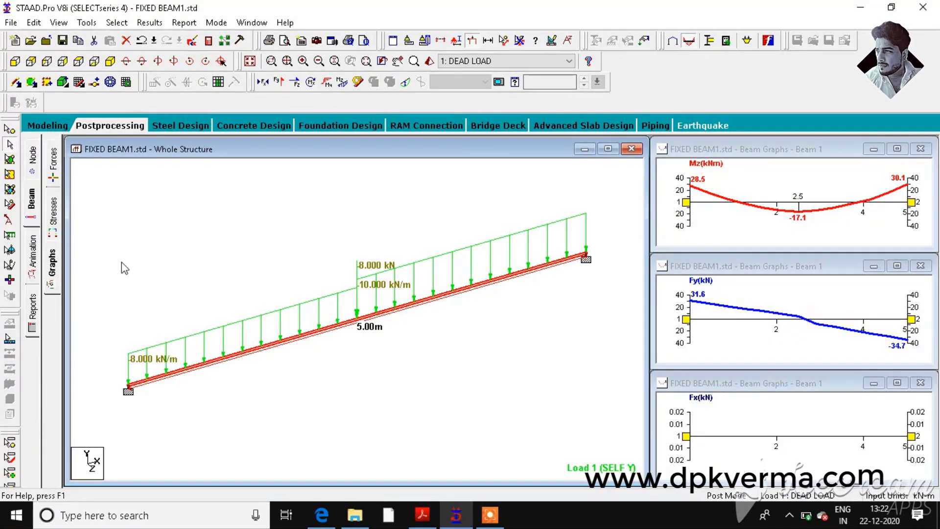
pyautogui.click(205, 42)
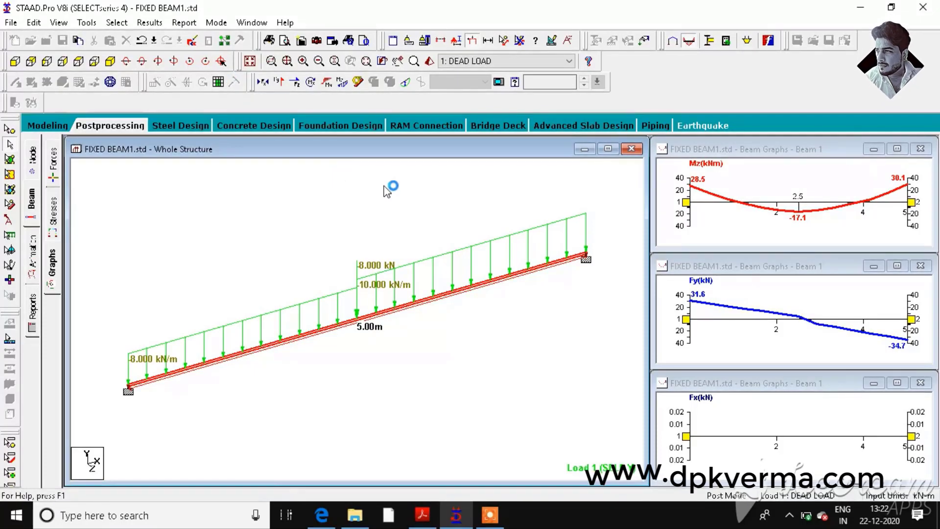
pyautogui.click(210, 43)
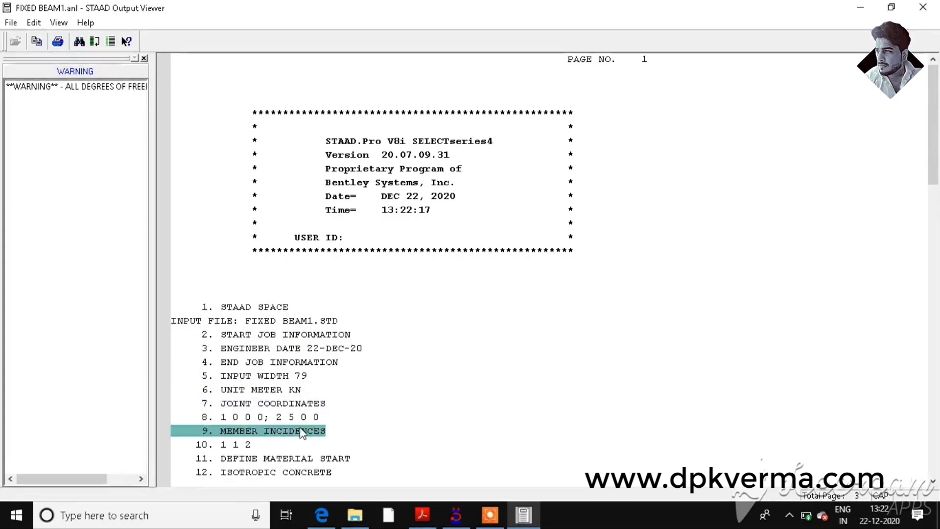
pyautogui.moveTo(935, 149); pyautogui.dragTo(936, 392)
pyautogui.click(76, 86)
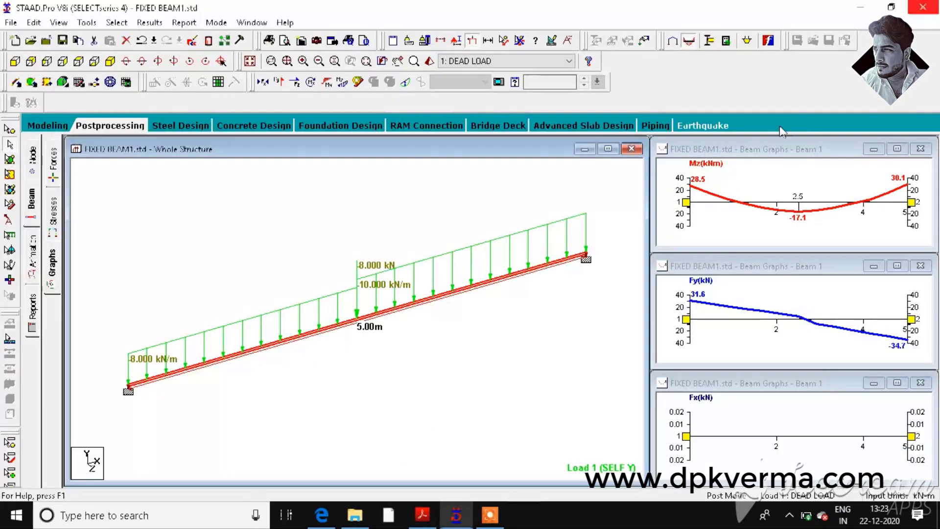
# Switch to the PDF sketch in Acrobat Reader and study the third beam's loads, moments and dimensions.
pyautogui.click(489, 515)
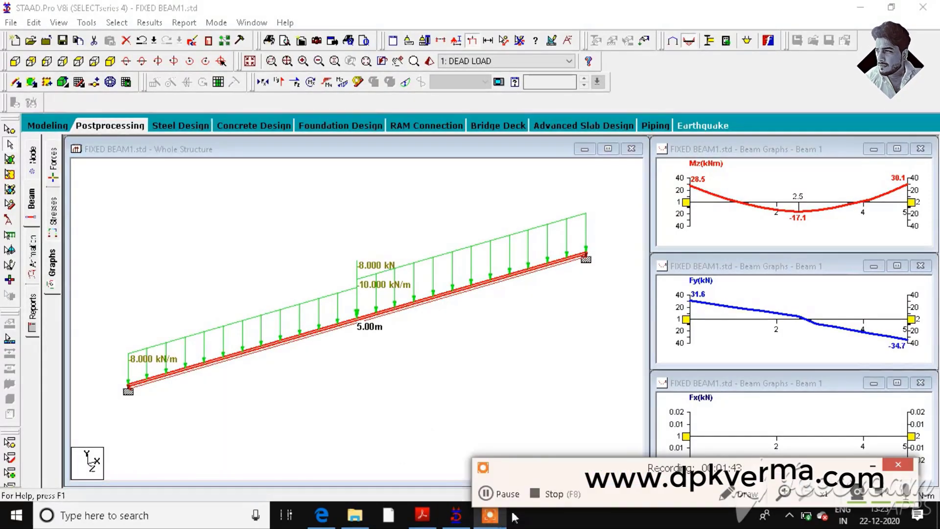
pyautogui.click(422, 515)
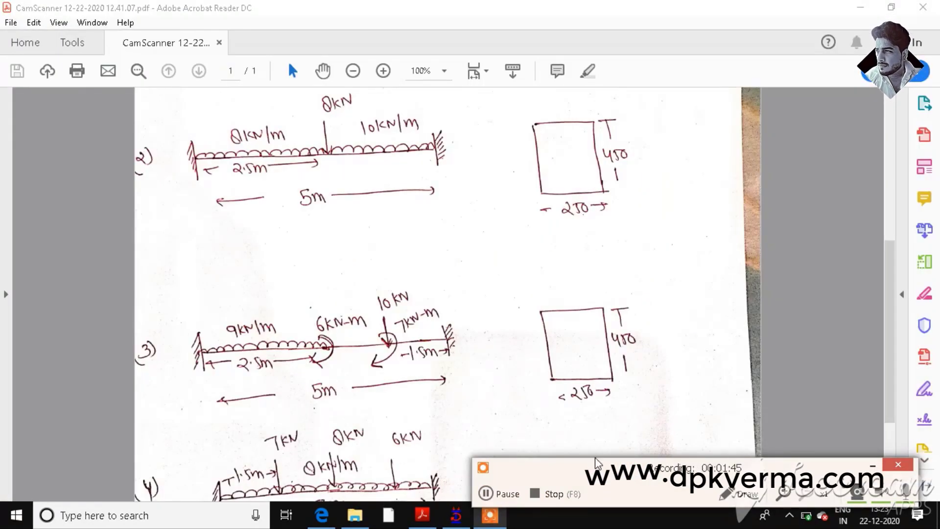
pyautogui.moveTo(524, 474); pyautogui.dragTo(553, 500)
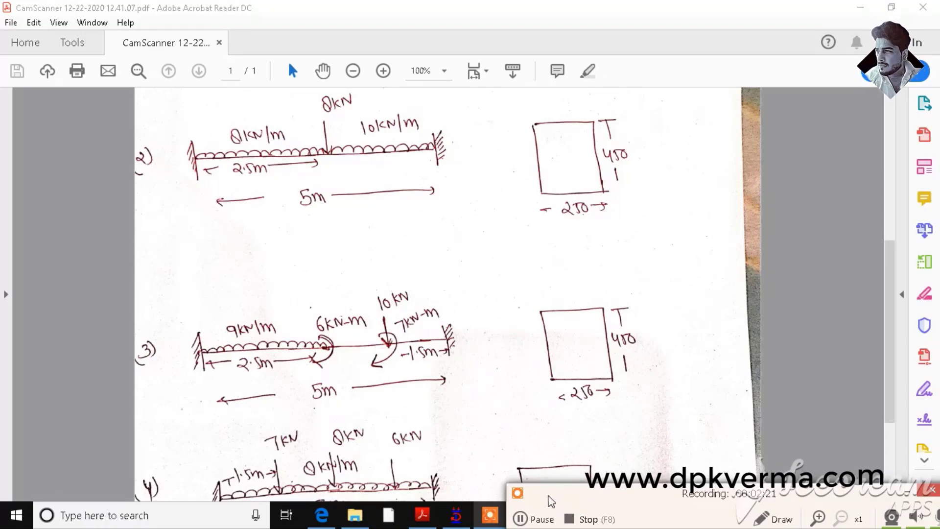
# Switch back to STAAD.Pro, return to modeling mode and list the load items of the DEAD LOAD case.
pyautogui.click(462, 518)
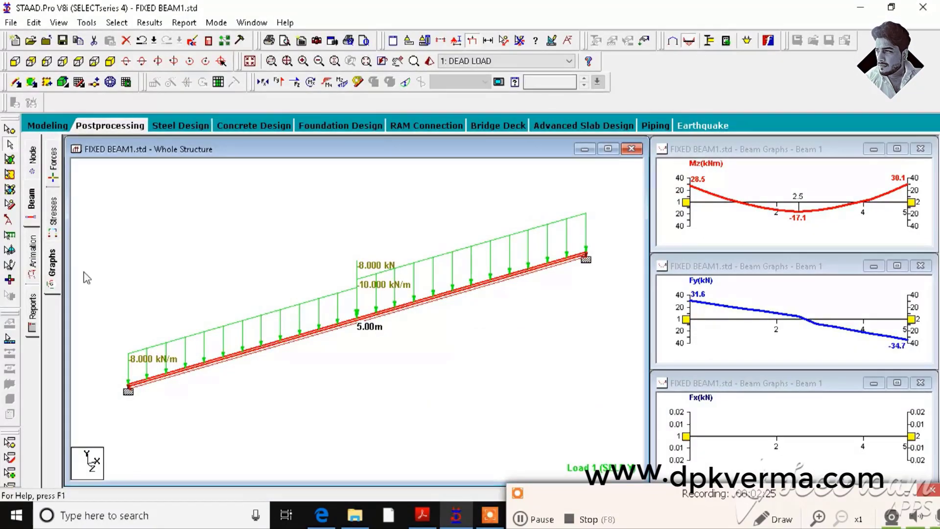
pyautogui.click(48, 126)
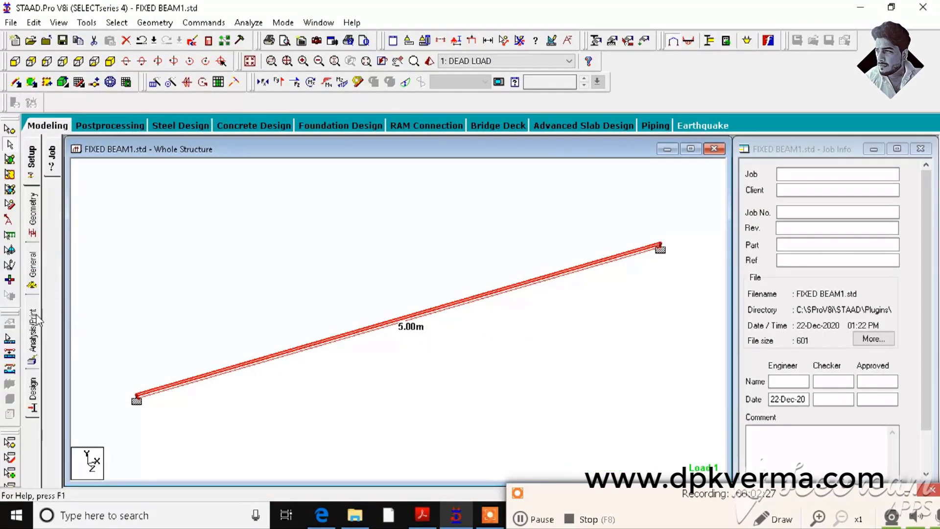
pyautogui.click(32, 267)
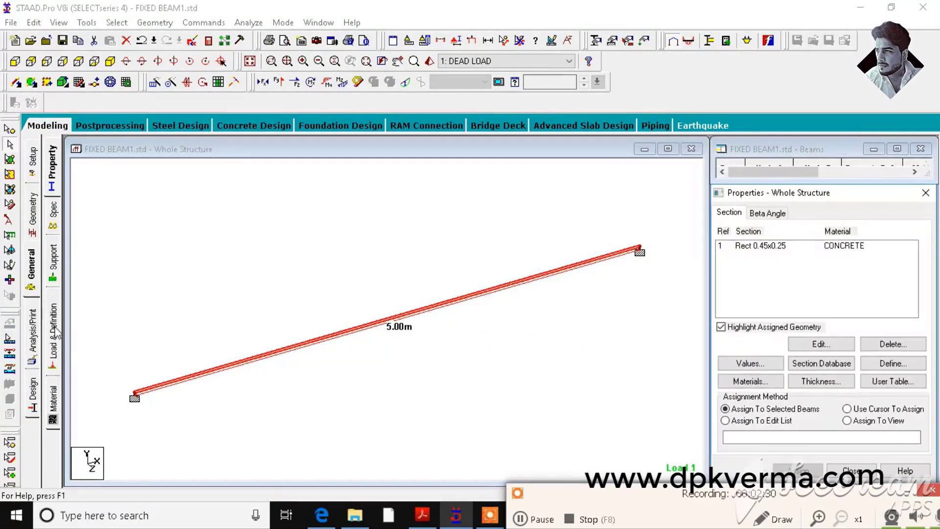
pyautogui.click(53, 333)
pyautogui.click(720, 171)
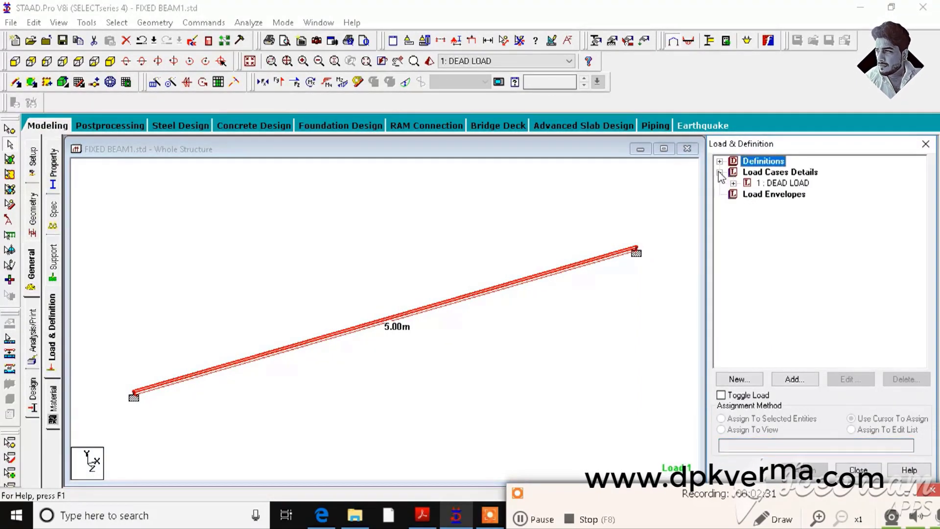
pyautogui.click(734, 184)
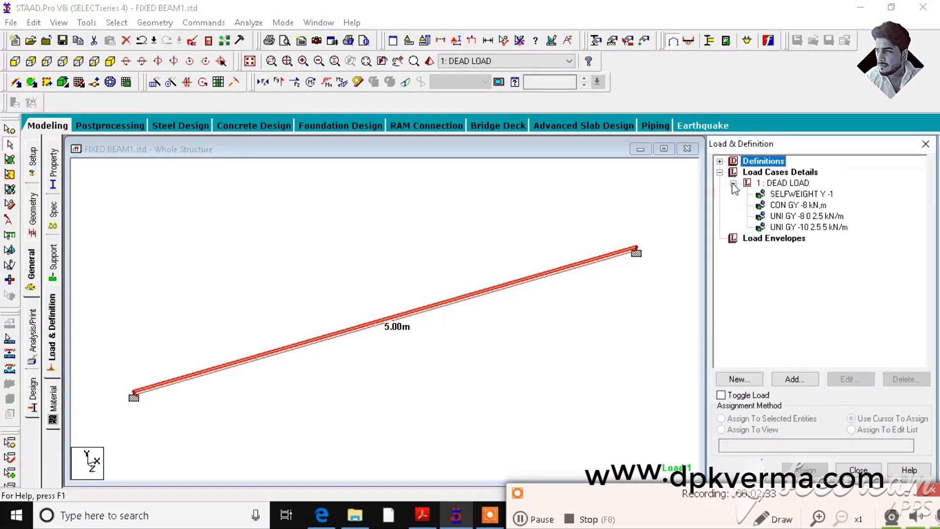
# Delete the -8 kN concentrated load and the -8 and -10 kN/m uniform loads from DEAD LOAD, consulting the third beam sketch.
pyautogui.click(784, 205)
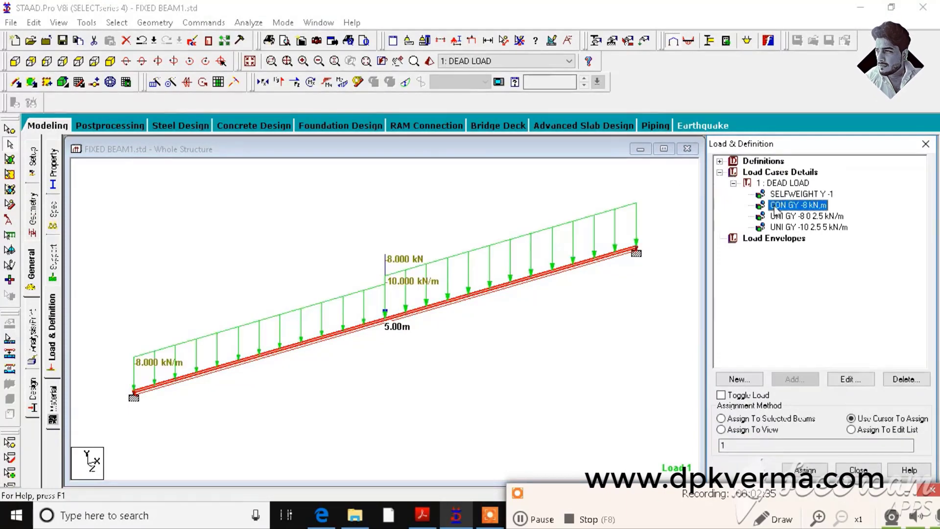
pyautogui.click(431, 517)
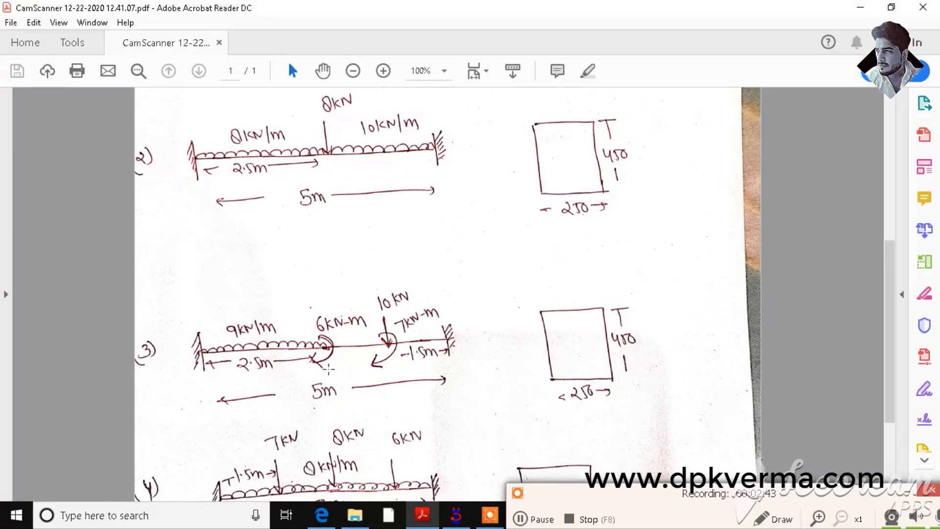
pyautogui.click(456, 515)
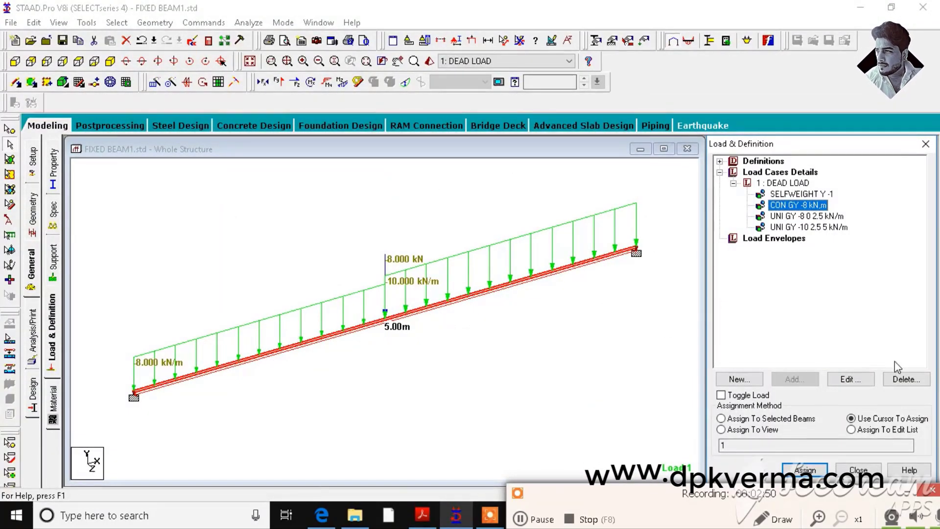
pyautogui.click(907, 379)
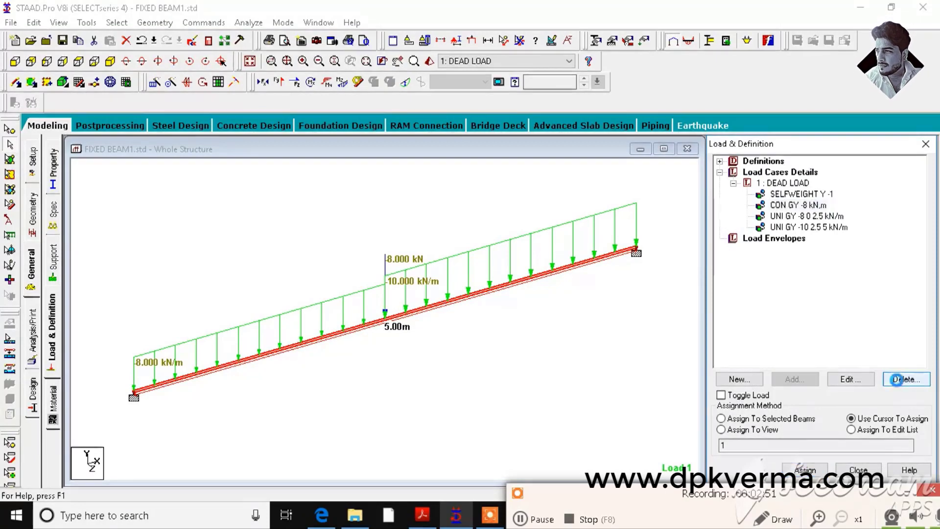
pyautogui.click(851, 348)
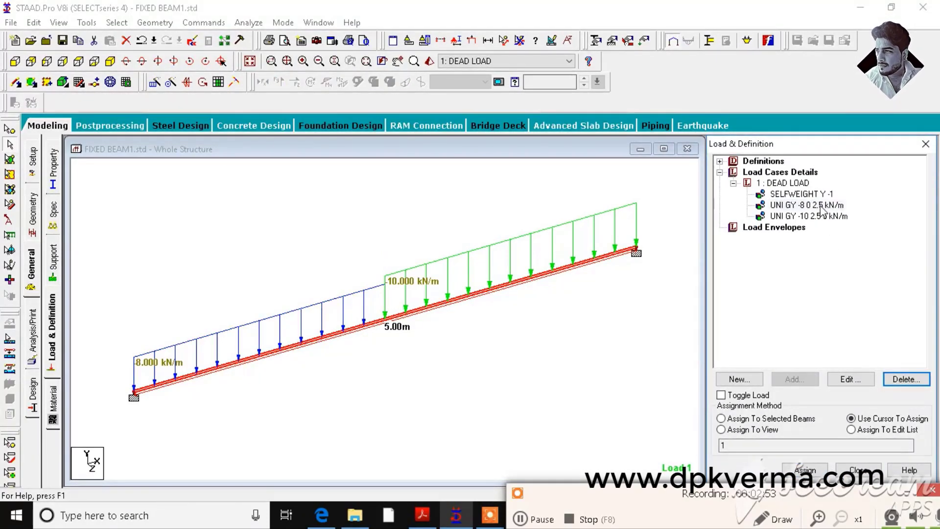
pyautogui.click(906, 379)
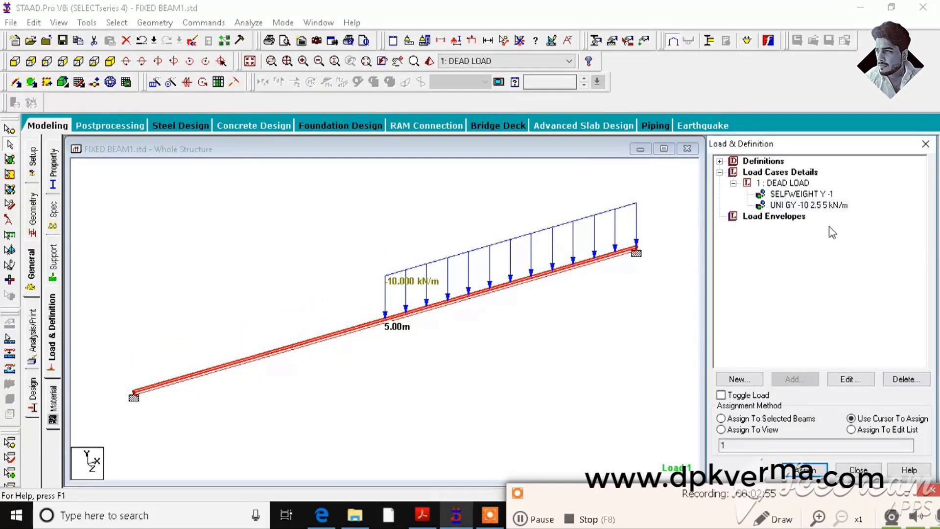
pyautogui.click(907, 379)
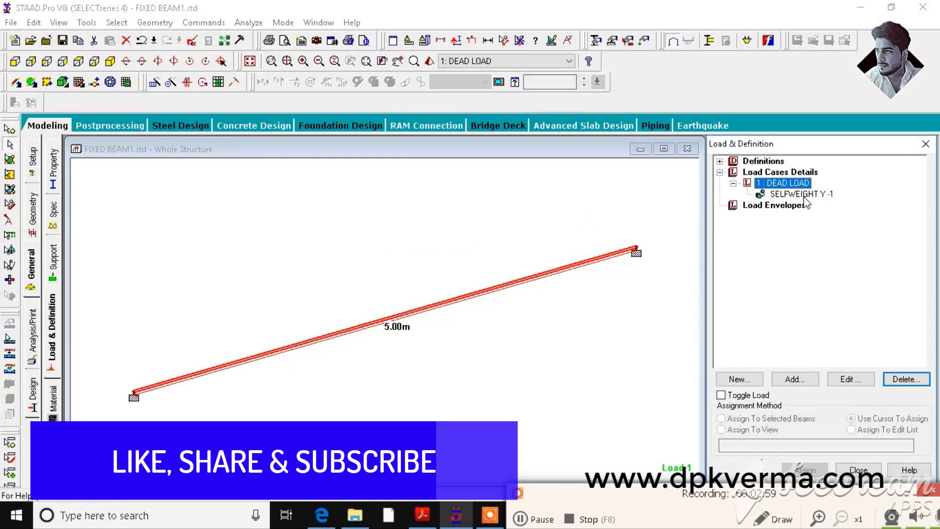
# Add a concentrated member force of -10 kN in the GY direction to the DEAD LOAD case.
pyautogui.click(794, 380)
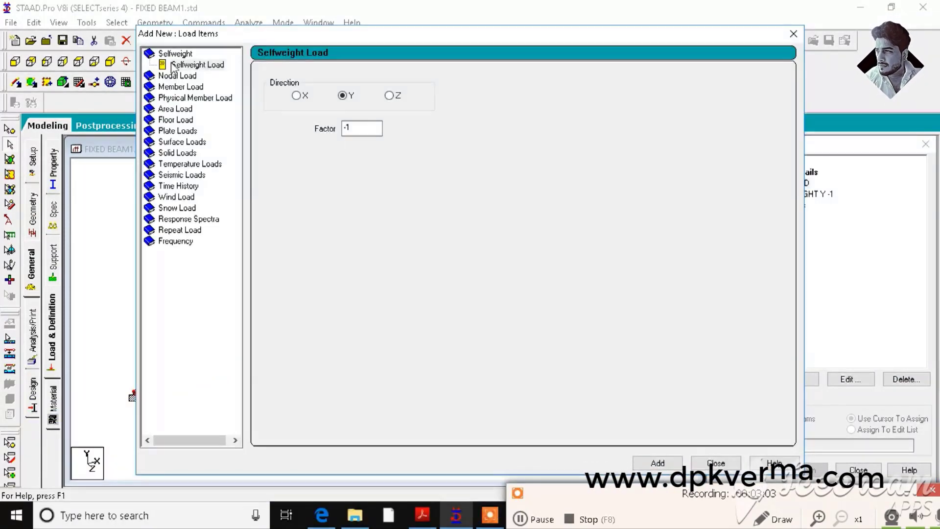
pyautogui.click(167, 87)
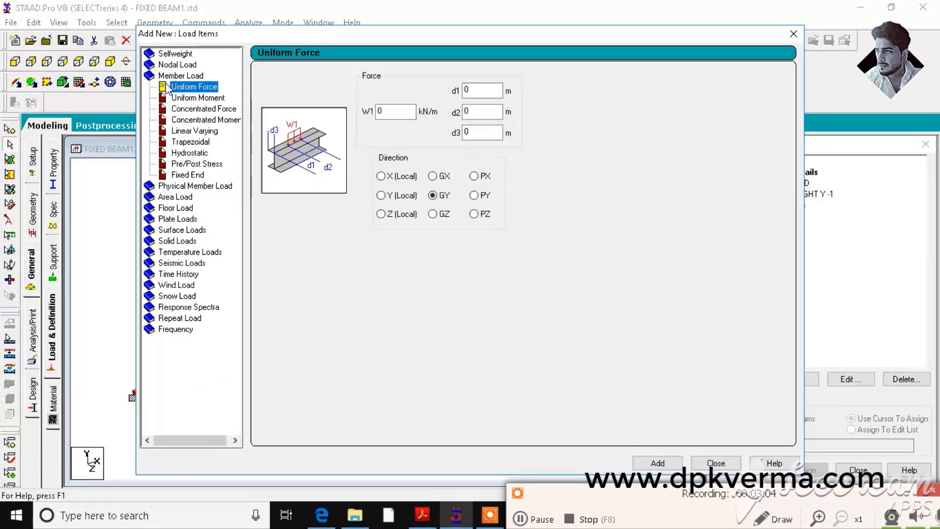
pyautogui.click(188, 109)
pyautogui.doubleClick(378, 111)
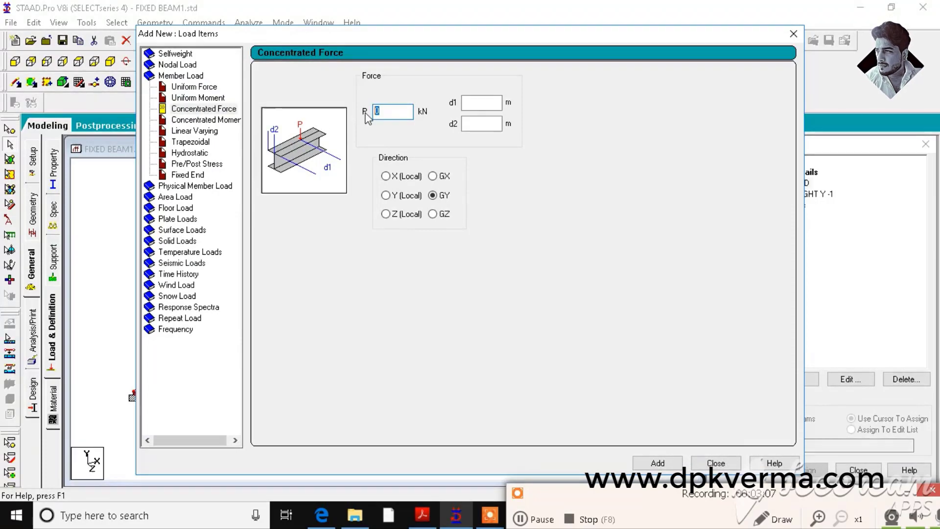
pyautogui.write('-1')
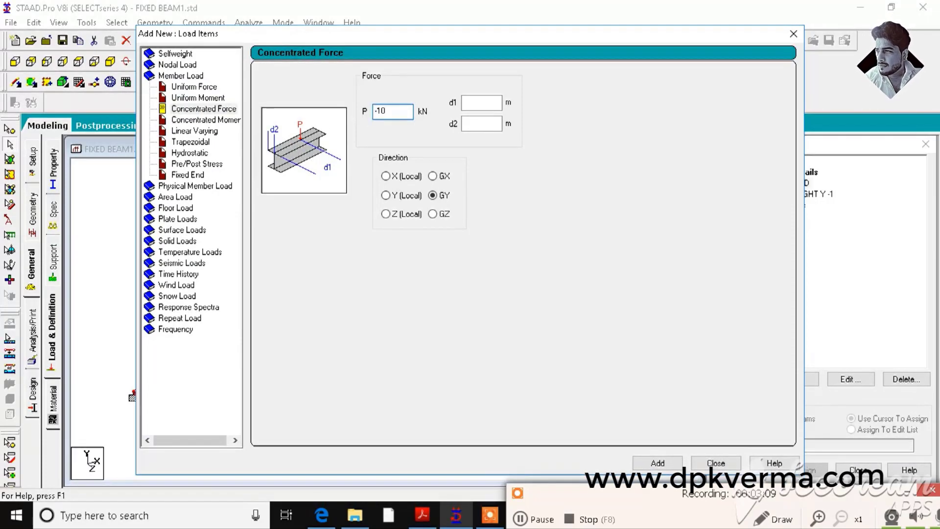
pyautogui.press('Return')
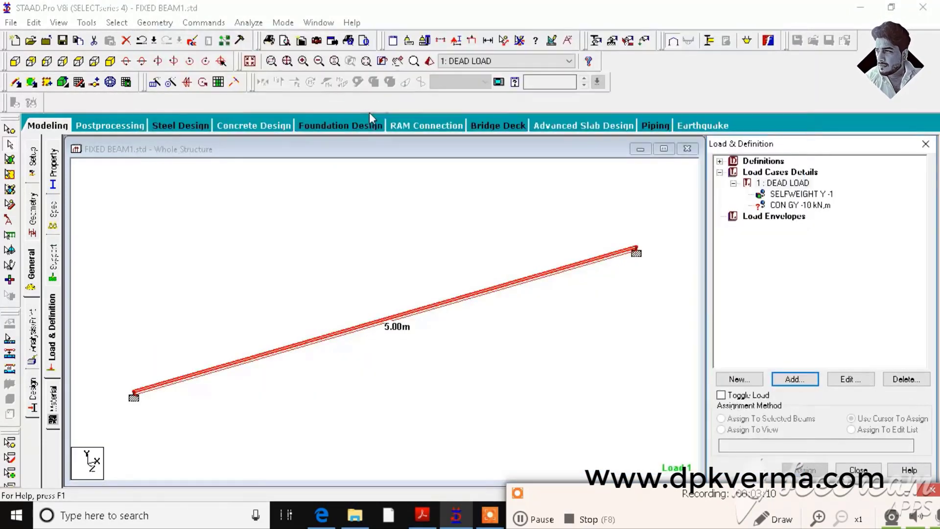
# Assign the -10 kN concentrated load to the beam using Assign To View and select it for display.
pyautogui.click(812, 206)
pyautogui.click(783, 428)
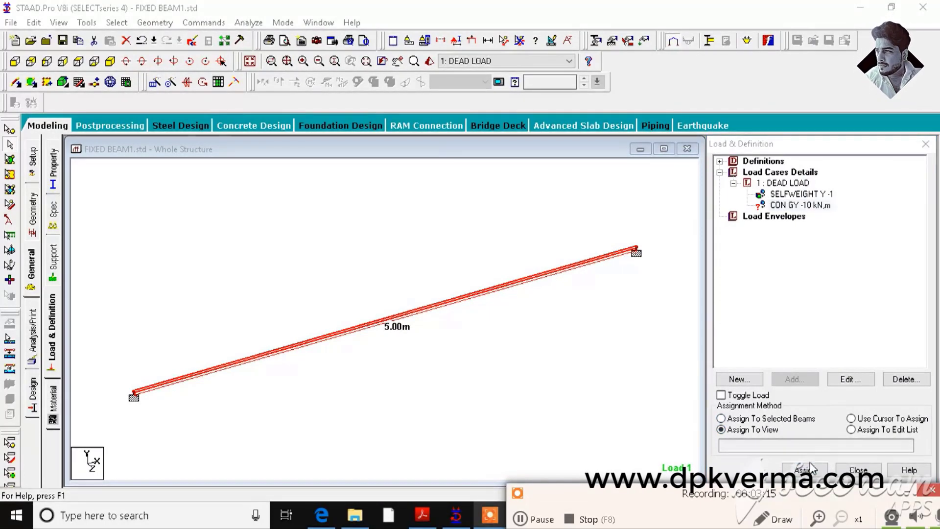
pyautogui.click(807, 206)
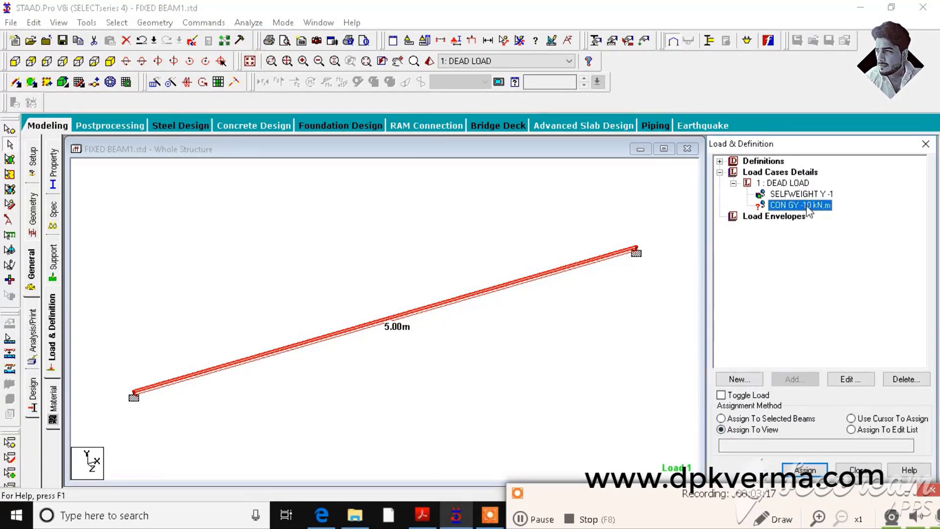
pyautogui.click(805, 470)
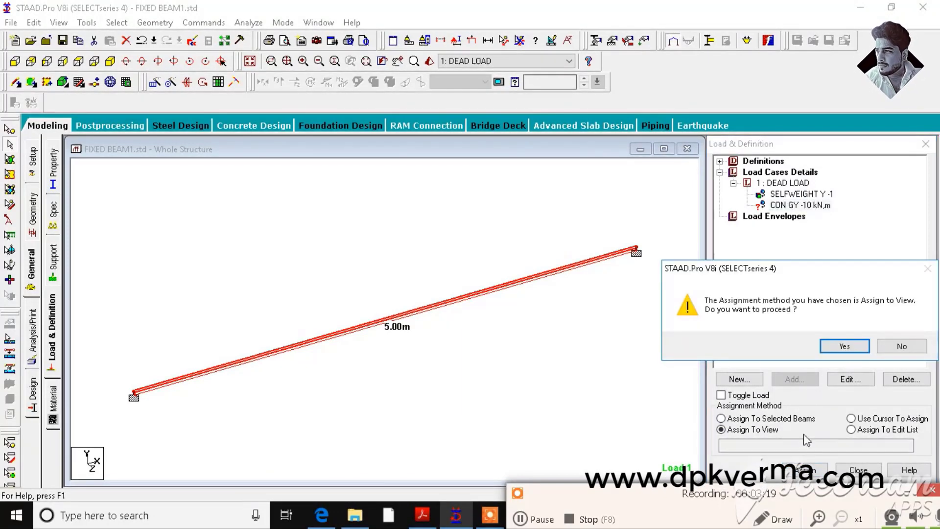
pyautogui.click(834, 351)
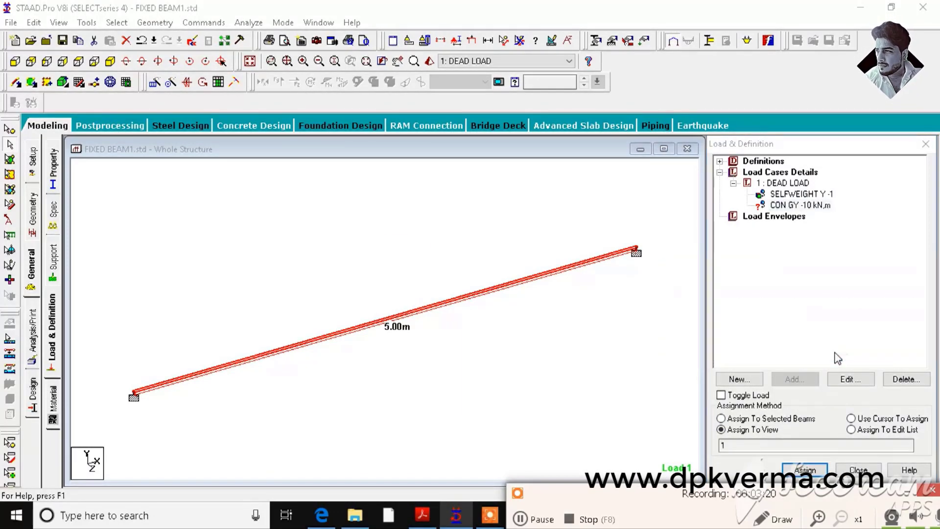
pyautogui.click(808, 206)
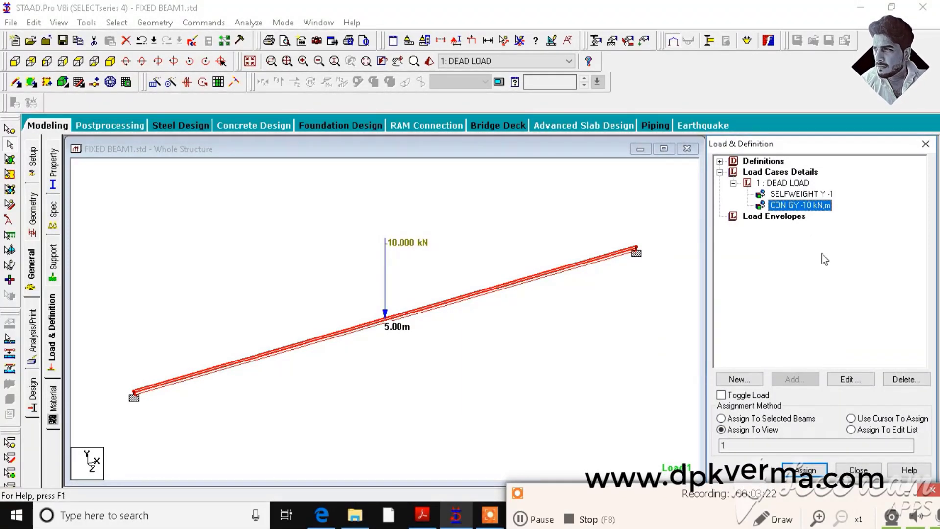
# Set the -10 kN concentrated load's distance d1 to 3.5 m and compare it with the third beam in the PDF sketch.
pyautogui.click(848, 379)
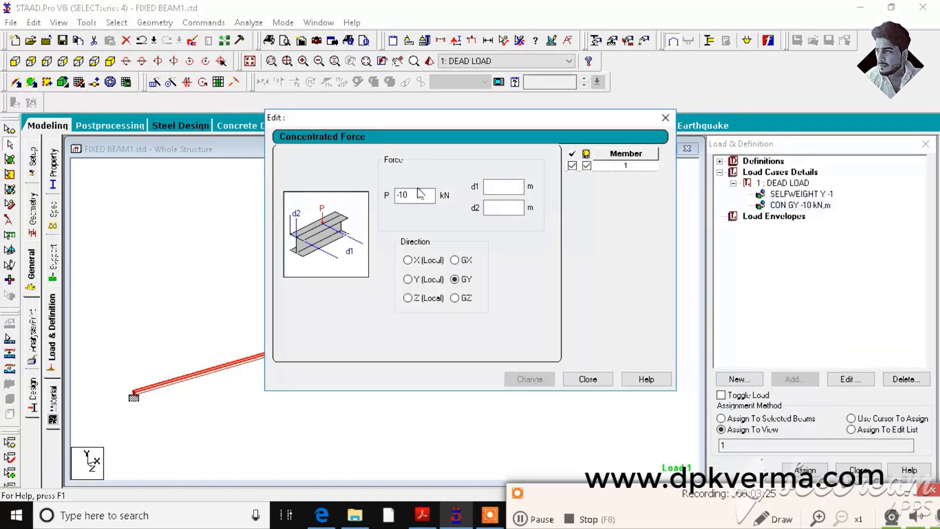
pyautogui.click(492, 186)
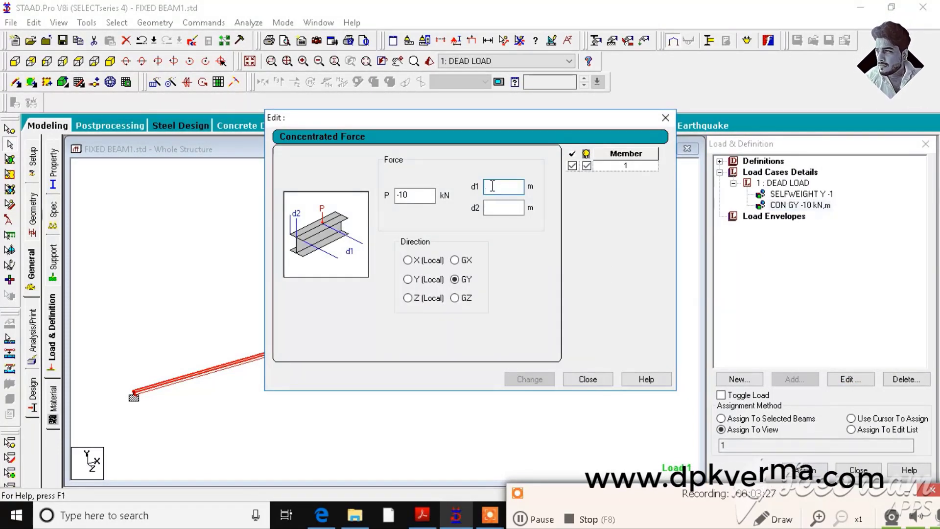
pyautogui.write('3.5')
pyautogui.click(529, 379)
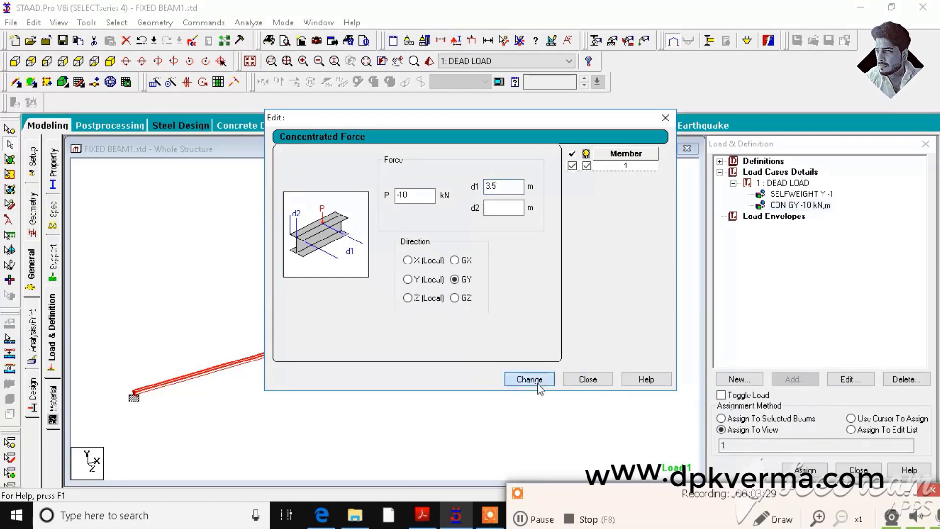
pyautogui.click(588, 379)
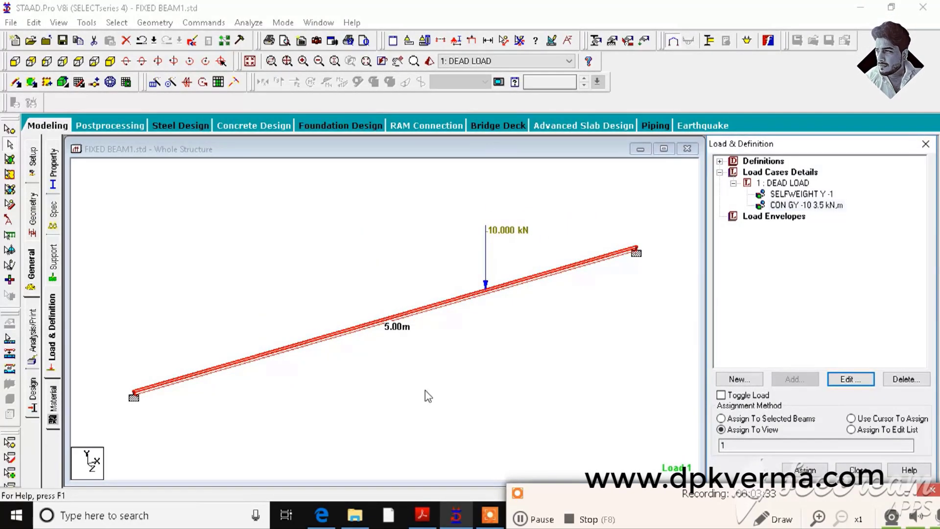
pyautogui.click(424, 515)
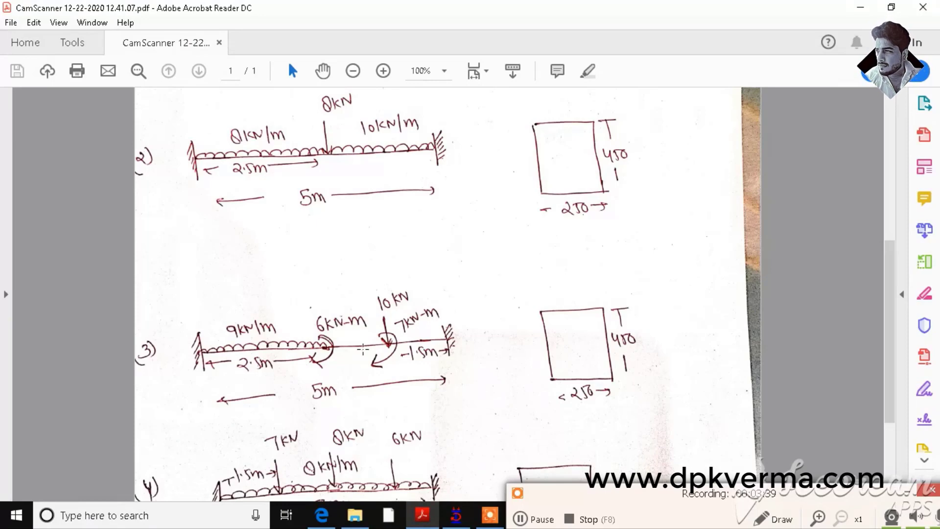
pyautogui.click(456, 515)
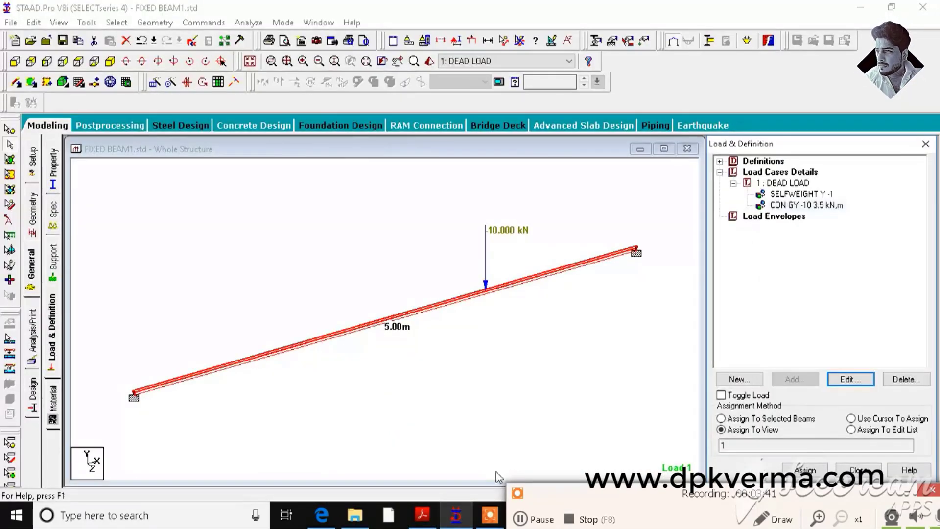
# Add a concentrated moment of 7 kNm in the GY direction to the DEAD LOAD case.
pyautogui.click(788, 182)
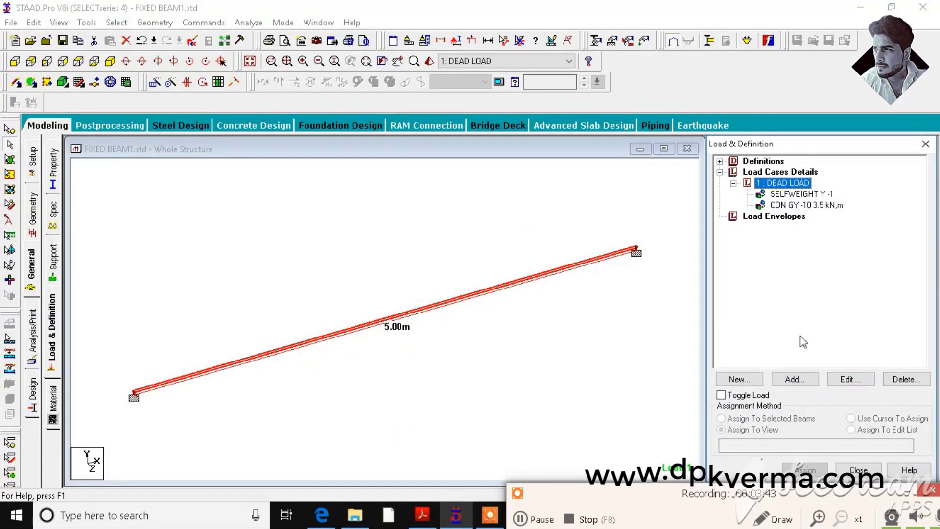
pyautogui.click(795, 379)
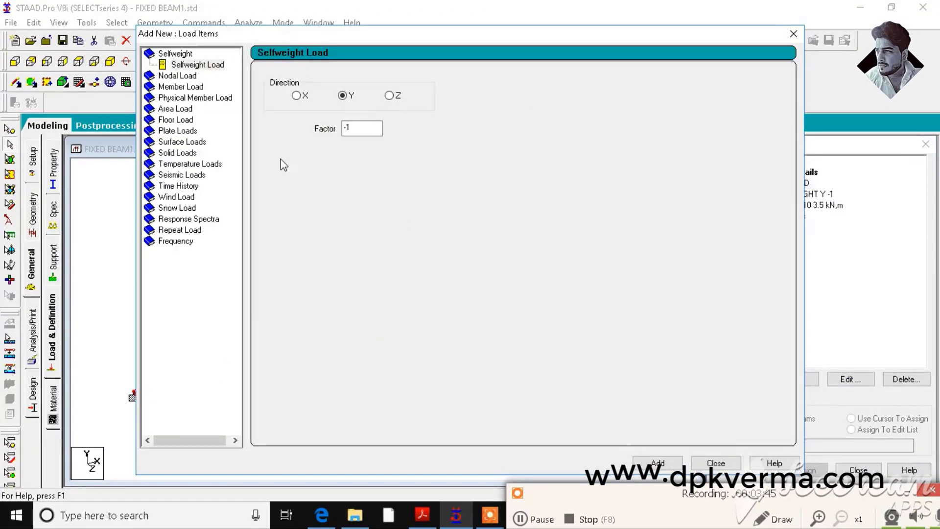
pyautogui.click(188, 89)
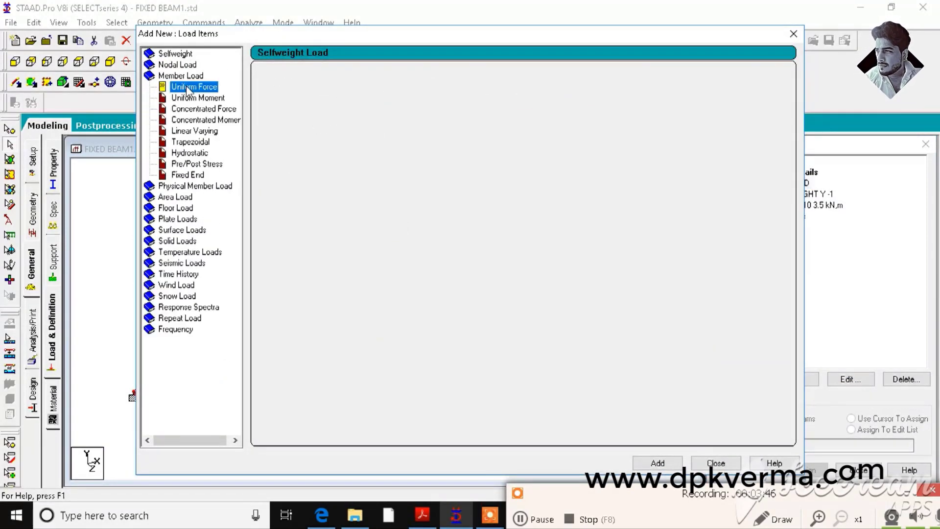
pyautogui.click(206, 120)
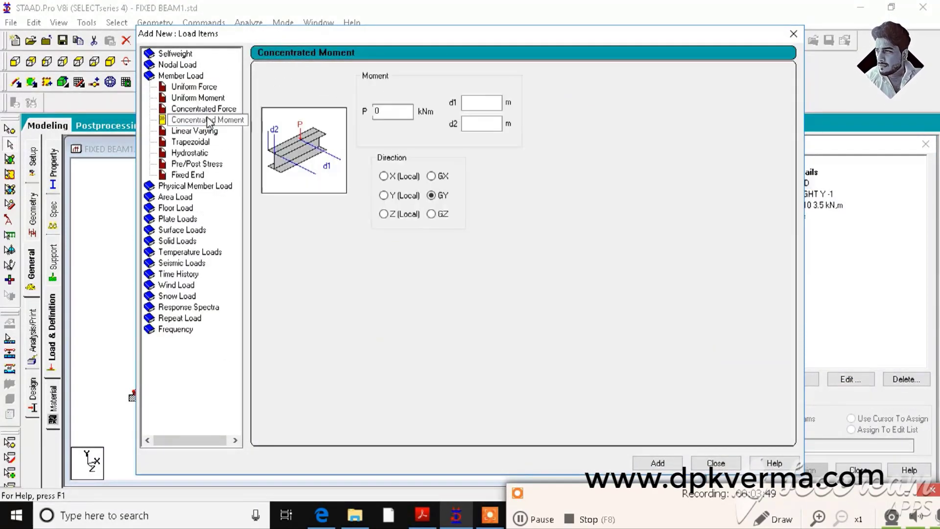
pyautogui.click(381, 112)
pyautogui.moveTo(397, 113); pyautogui.dragTo(369, 114)
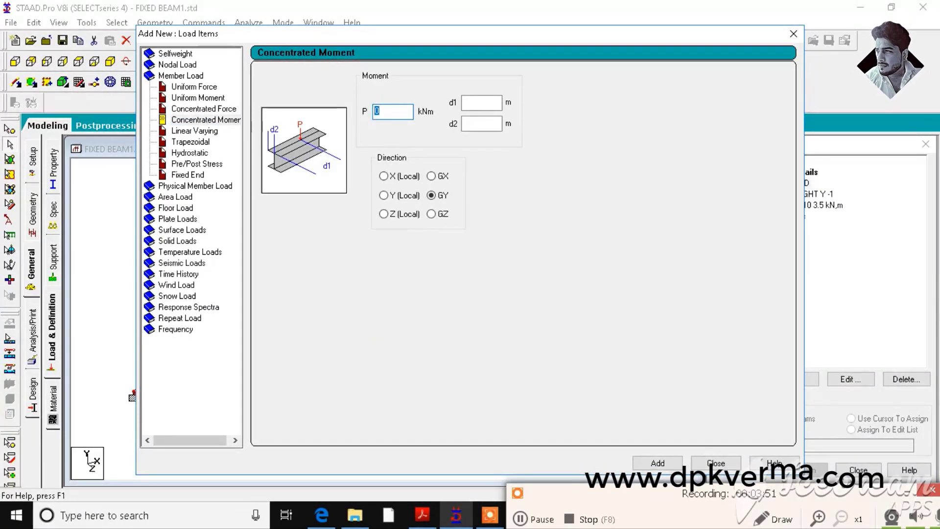
pyautogui.write('-')
pyautogui.press('BackSpace')
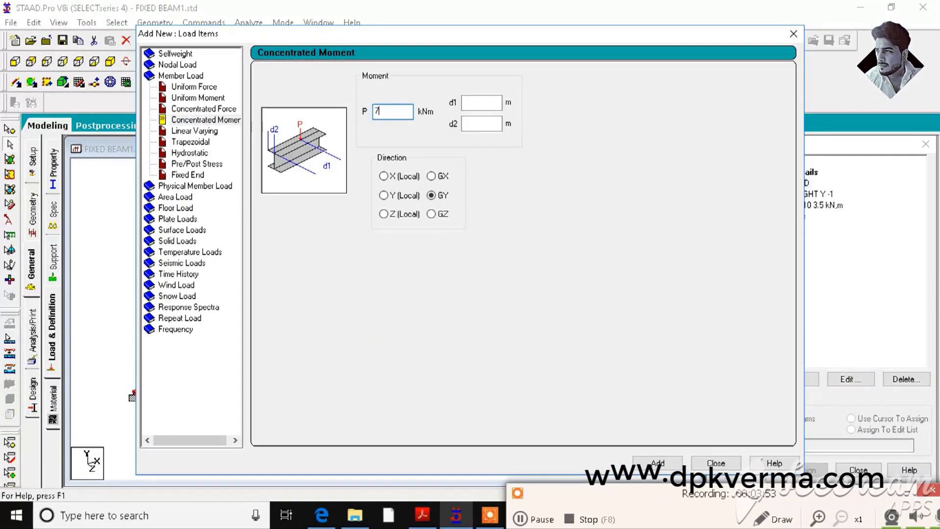
pyautogui.click(658, 463)
# Add a second concentrated moment of 6 kNm in the GY direction and finish adding load items.
pyautogui.press('BackSpace')
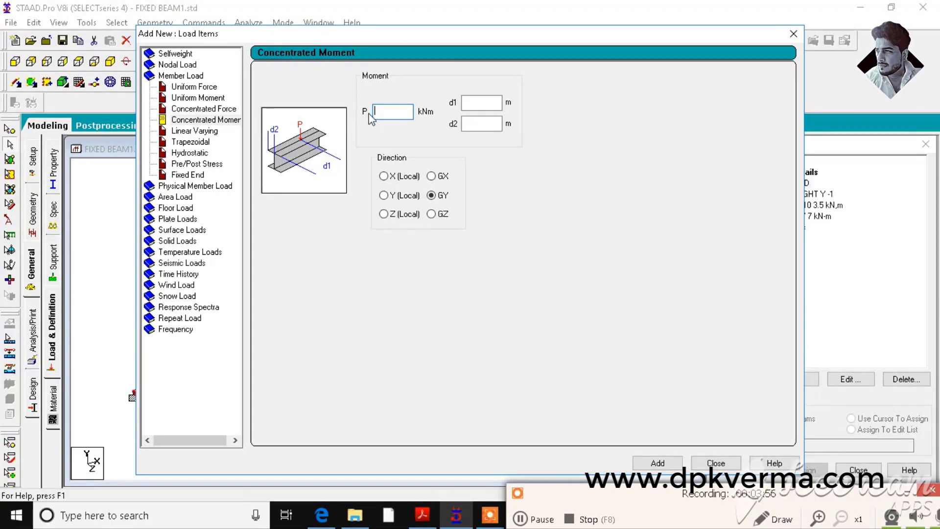
pyautogui.write('6')
pyautogui.press('Return')
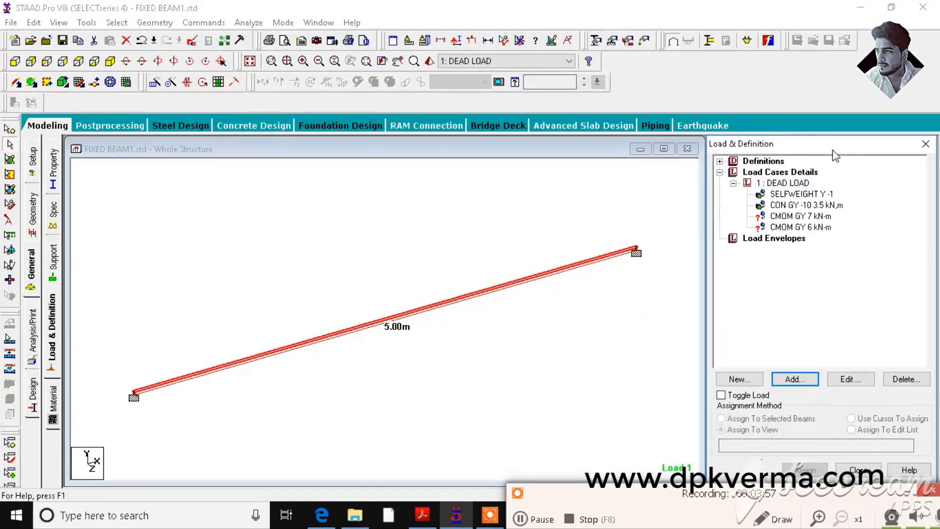
# Assign the 7 kNm concentrated moment to the beam using Assign To View.
pyautogui.click(800, 216)
pyautogui.click(789, 417)
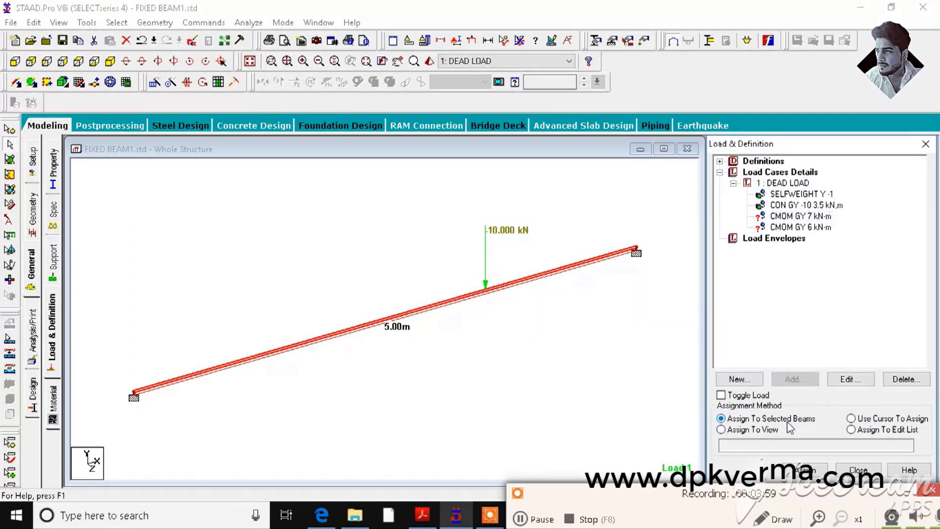
pyautogui.click(771, 430)
pyautogui.click(797, 471)
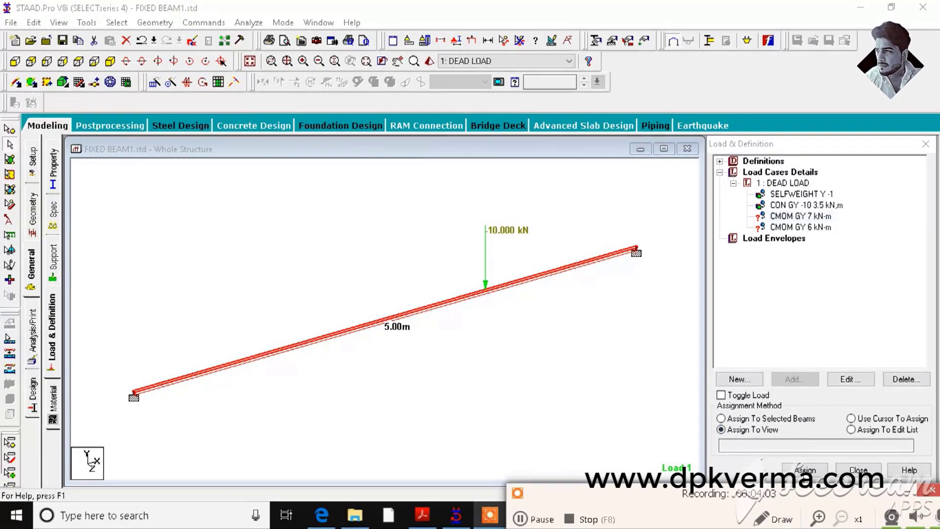
pyautogui.click(805, 470)
pyautogui.click(835, 351)
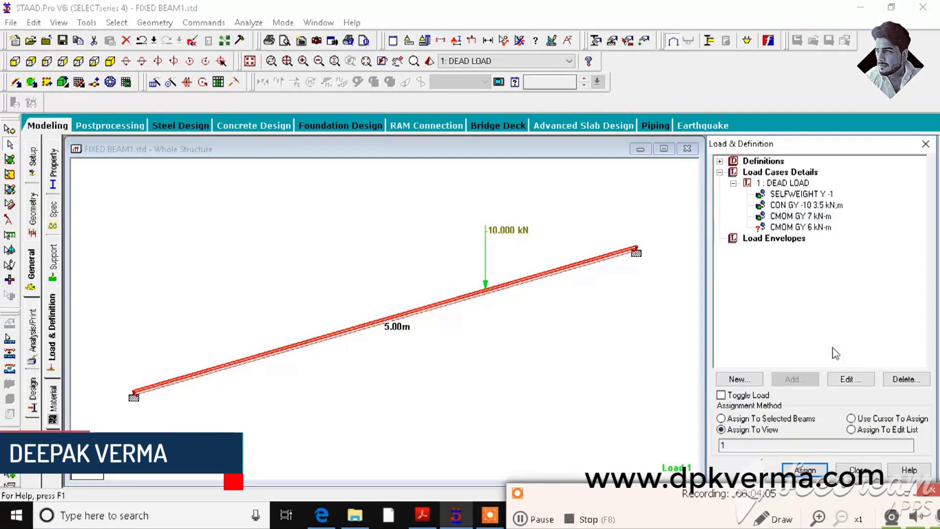
# Assign the 6 kNm concentrated moment to the beam using Assign To View.
pyautogui.click(801, 227)
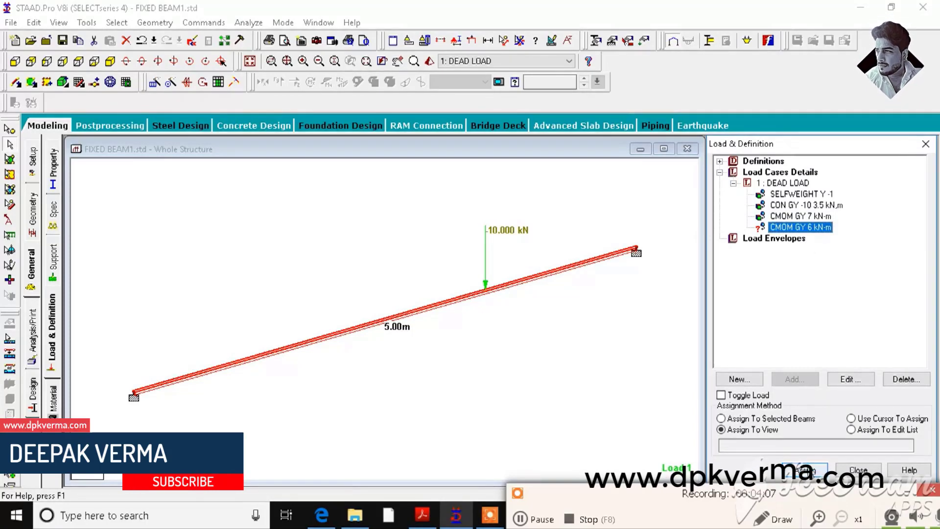
pyautogui.click(798, 471)
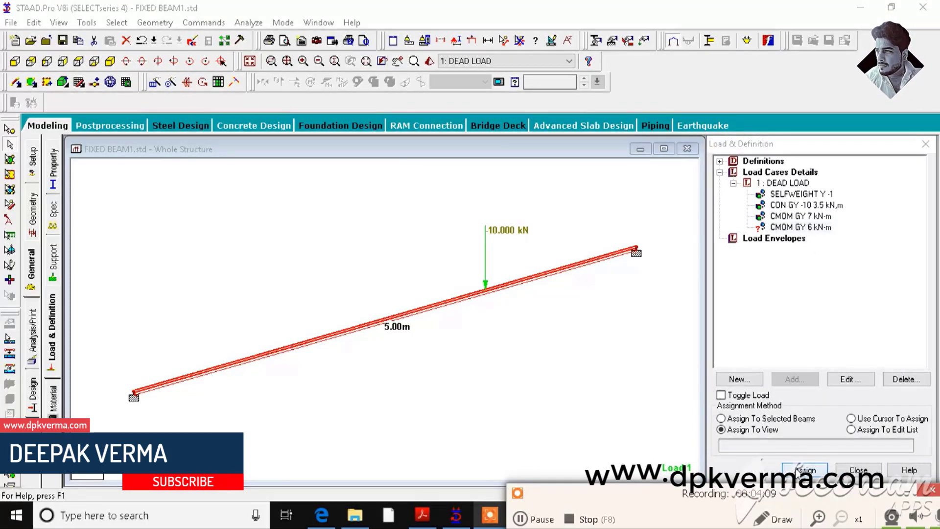
pyautogui.click(799, 470)
pyautogui.click(835, 348)
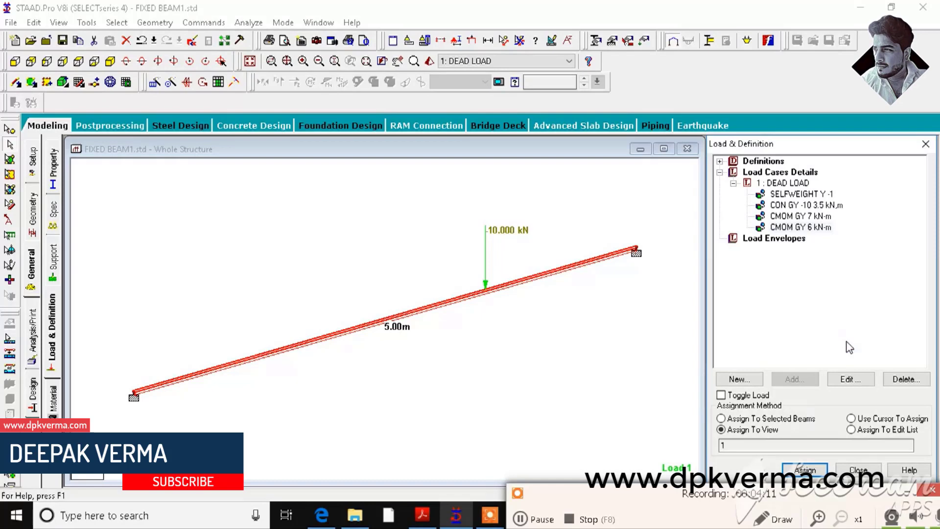
# Change the direction of the 7 kNm concentrated moment to GX.
pyautogui.click(821, 217)
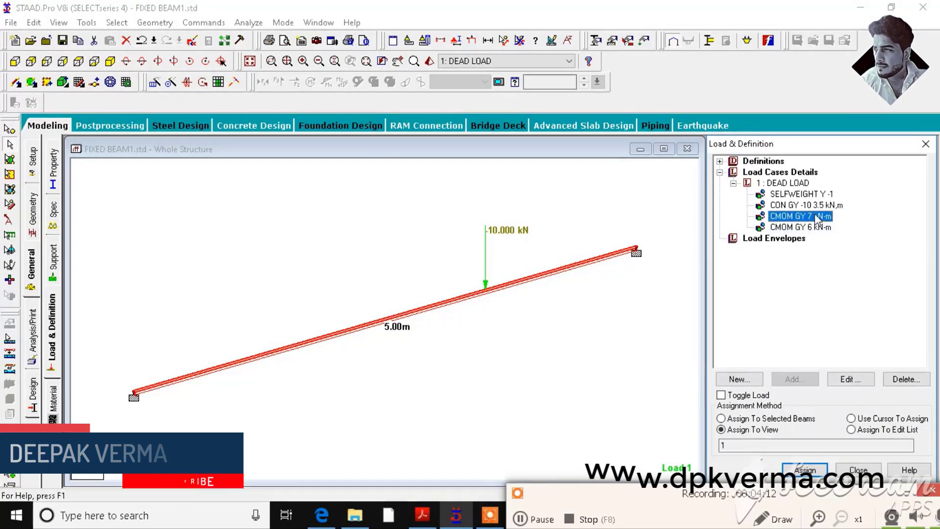
pyautogui.click(851, 379)
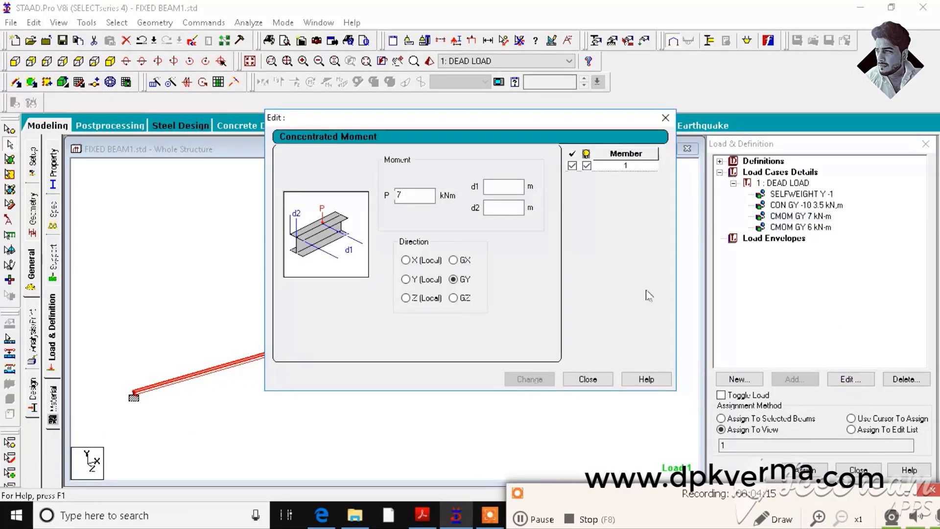
pyautogui.click(461, 260)
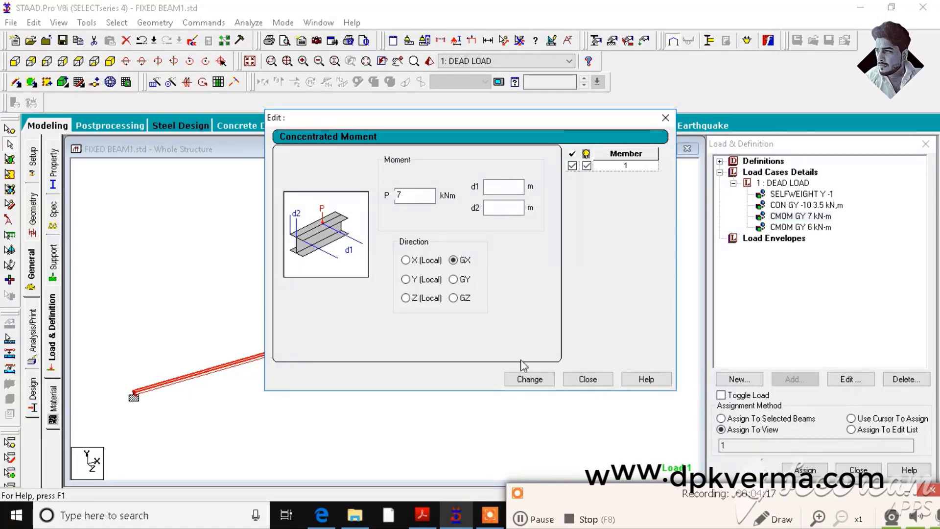
pyautogui.click(538, 380)
pyautogui.click(588, 379)
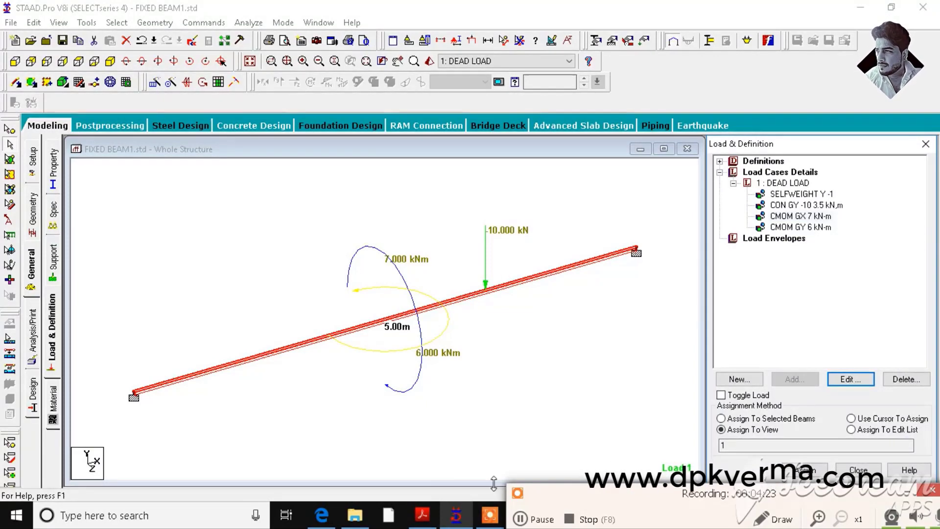
# Consult the third beam in the PDF sketch and set the 7 kNm moment's distance d1 to 3.5 m.
pyautogui.click(428, 517)
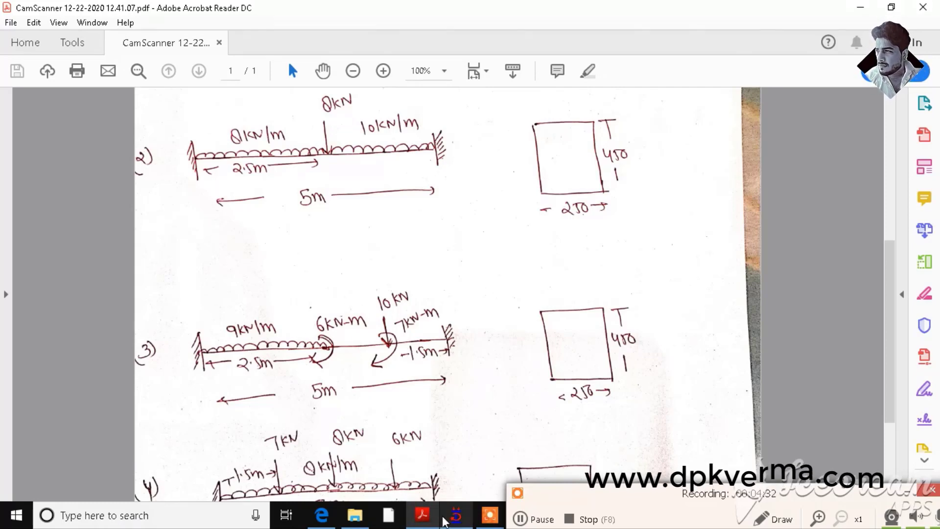
pyautogui.click(456, 516)
pyautogui.click(827, 228)
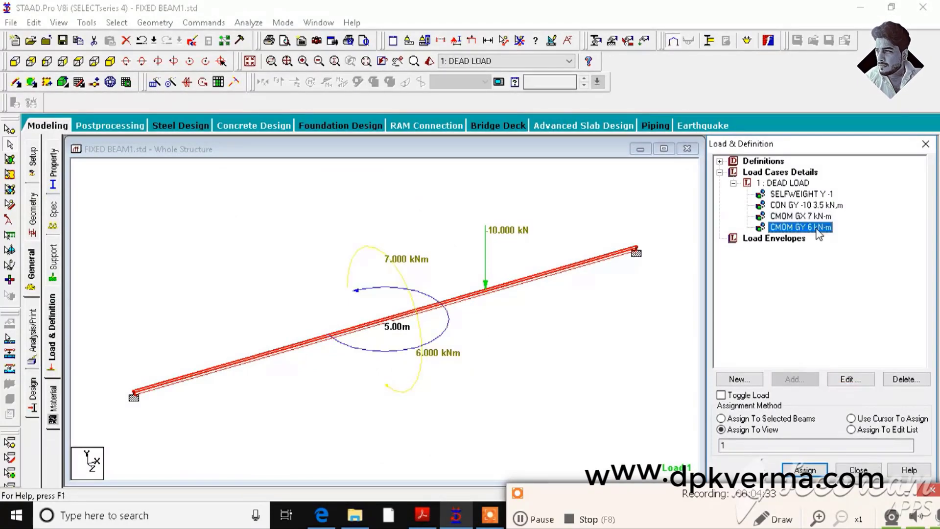
pyautogui.click(850, 382)
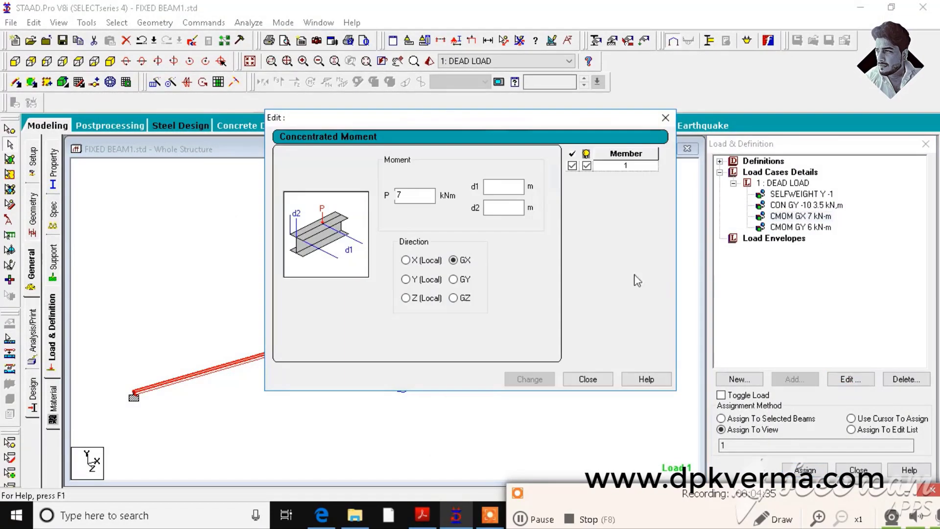
pyautogui.click(508, 189)
pyautogui.write('3.5')
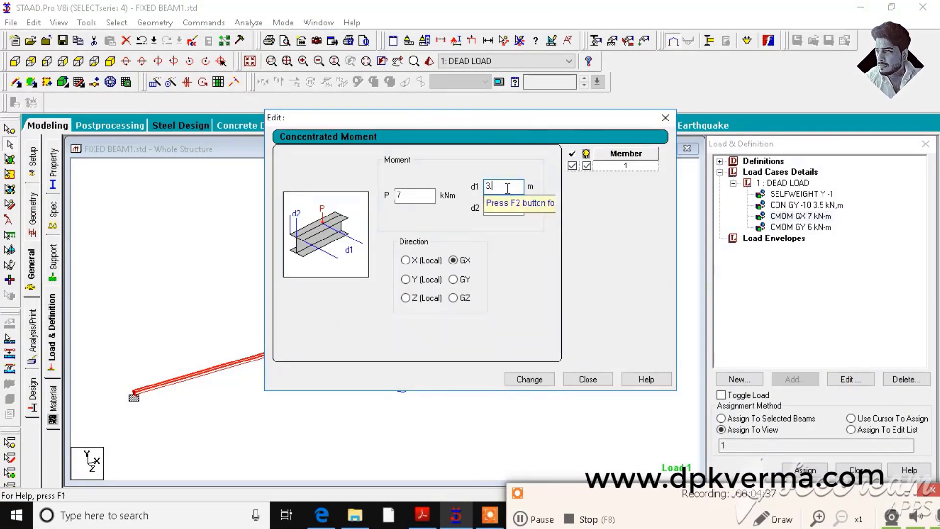
pyautogui.click(549, 380)
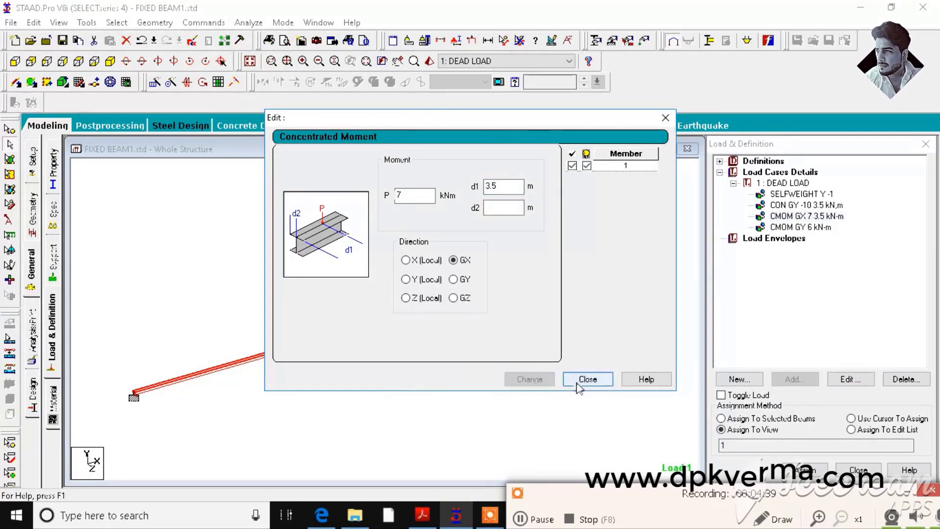
pyautogui.click(580, 380)
# Change the direction of the 6 kNm concentrated moment to GX.
pyautogui.click(796, 216)
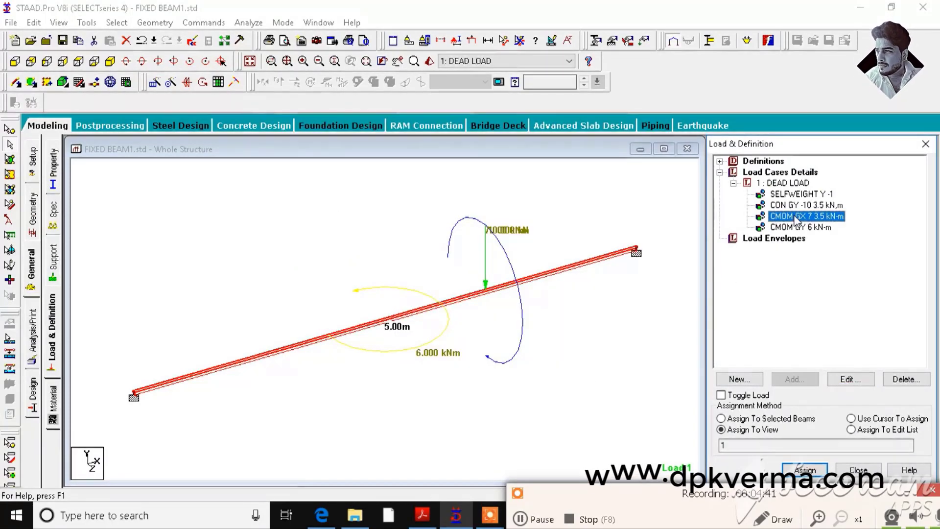
pyautogui.click(800, 227)
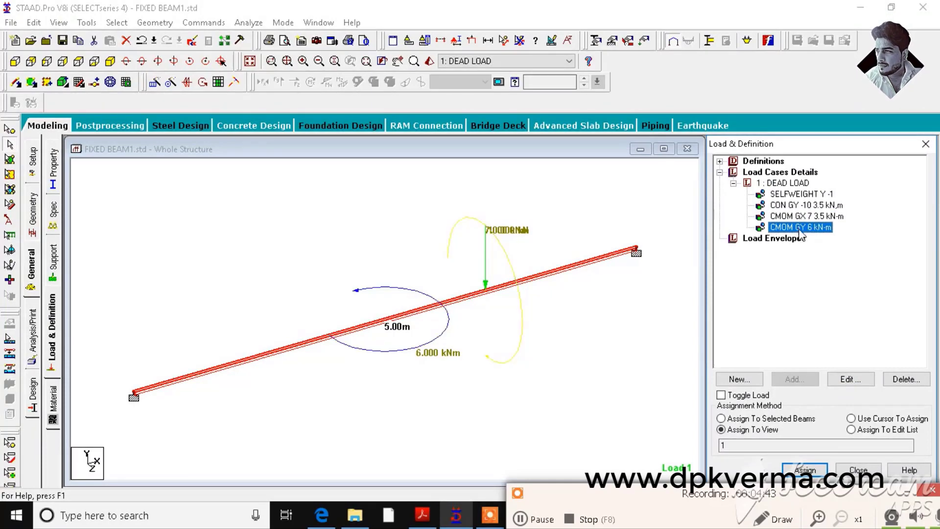
pyautogui.click(844, 379)
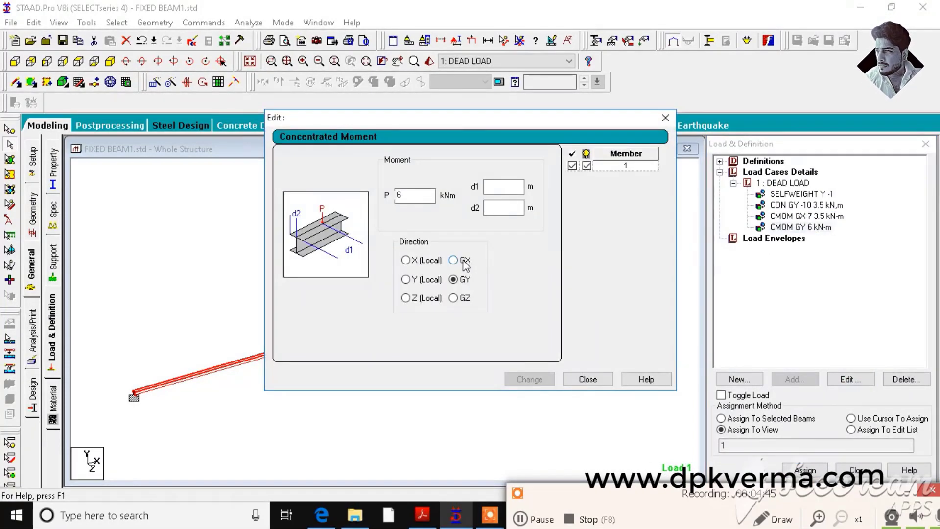
pyautogui.click(463, 263)
pyautogui.click(531, 379)
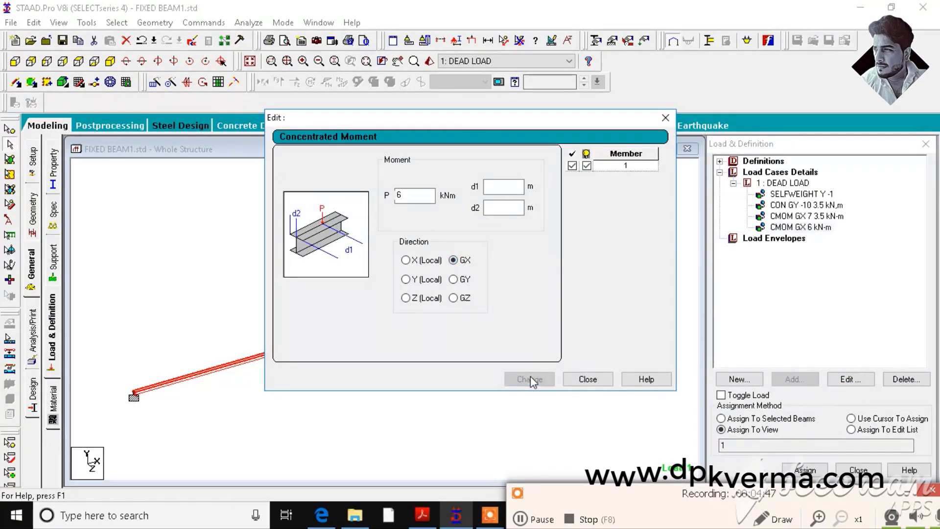
pyautogui.click(587, 379)
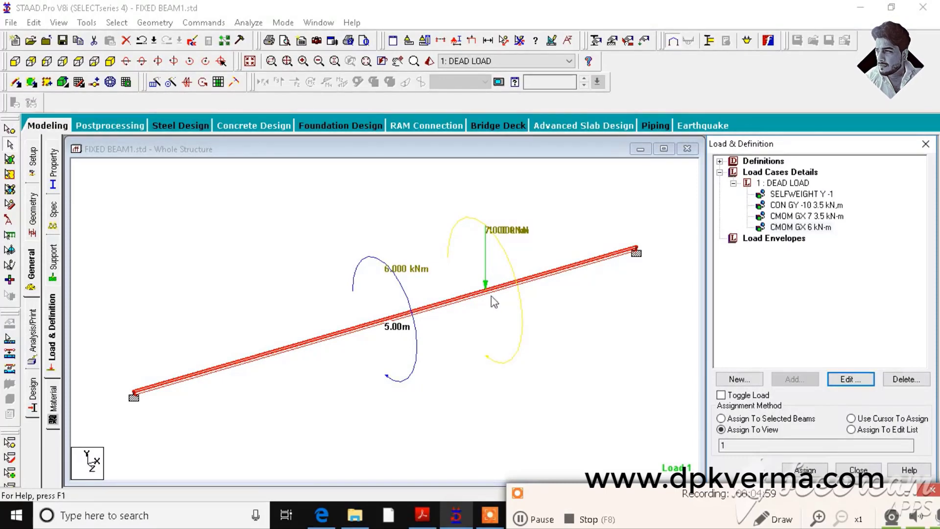
# Consult the third beam in the PDF sketch and enter a -9 kN/m uniform member force in GY for the DEAD LOAD case.
pyautogui.click(422, 515)
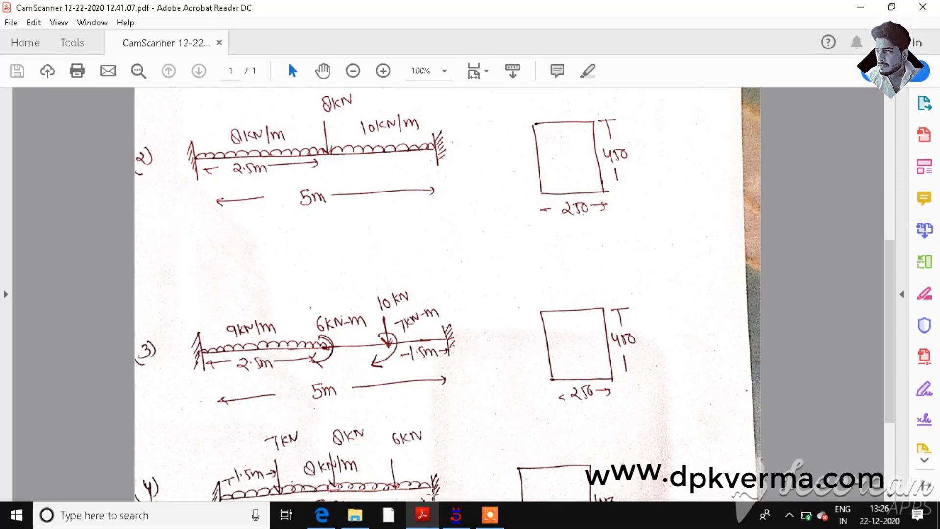
pyautogui.click(452, 517)
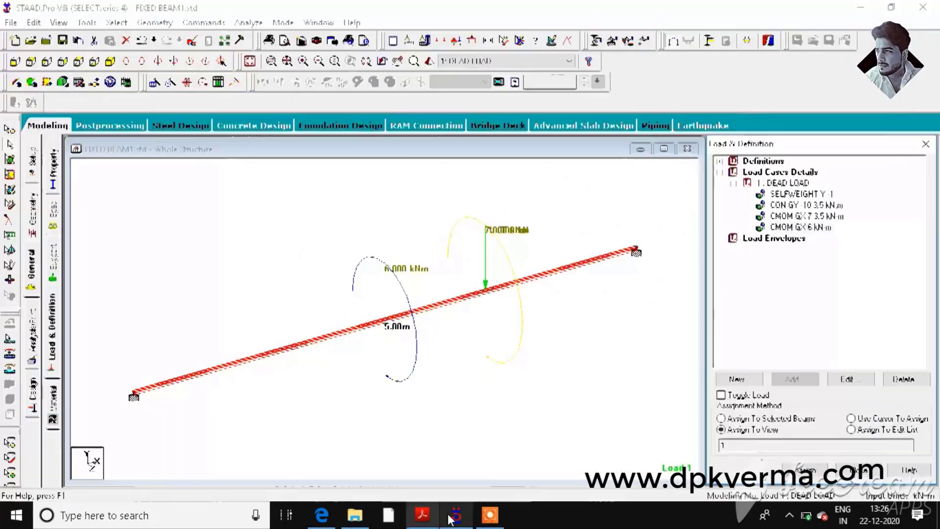
pyautogui.click(794, 184)
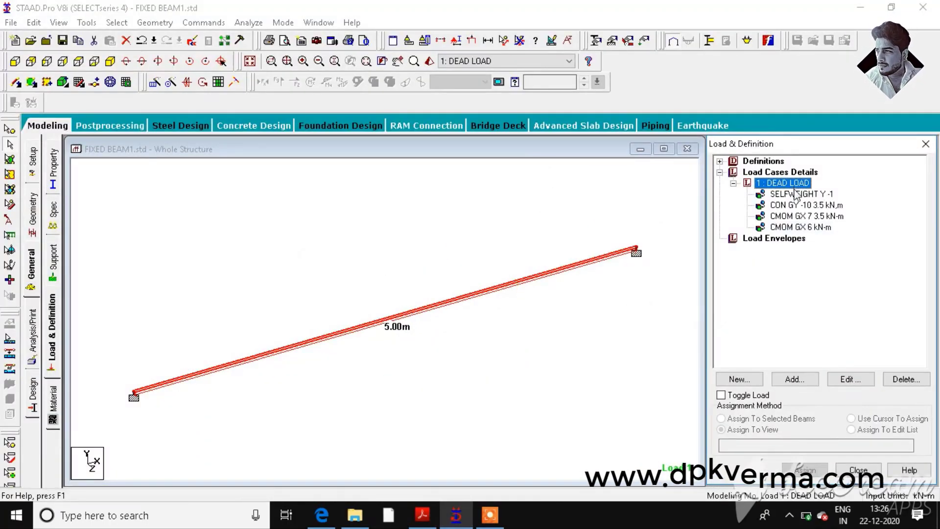
pyautogui.click(807, 379)
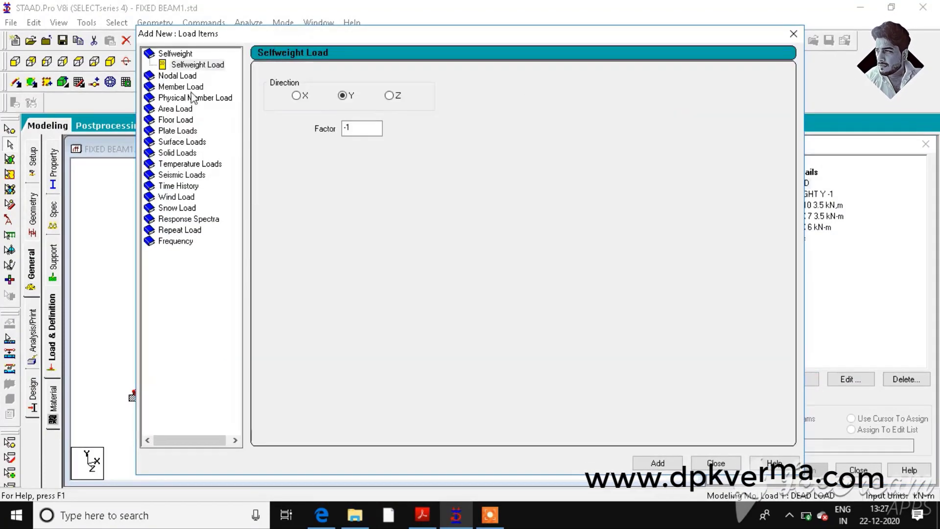
pyautogui.click(189, 89)
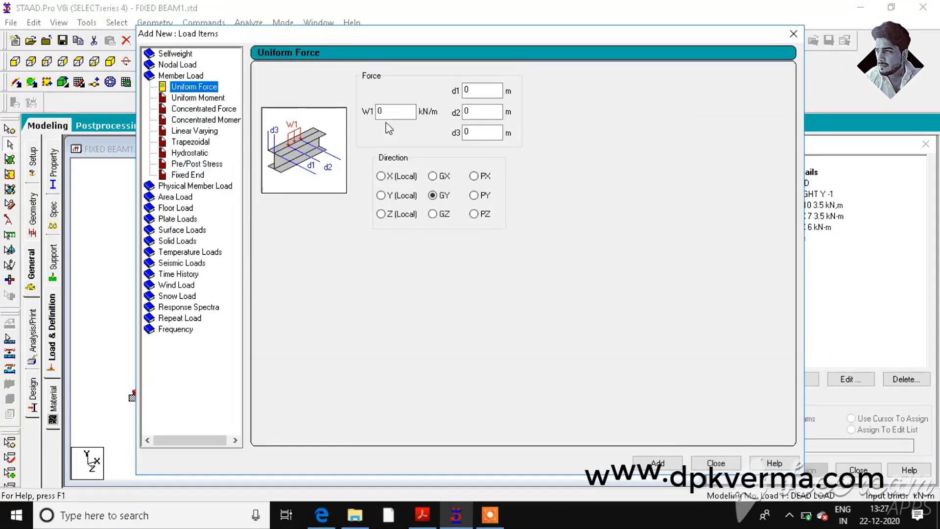
pyautogui.moveTo(393, 118); pyautogui.dragTo(372, 121)
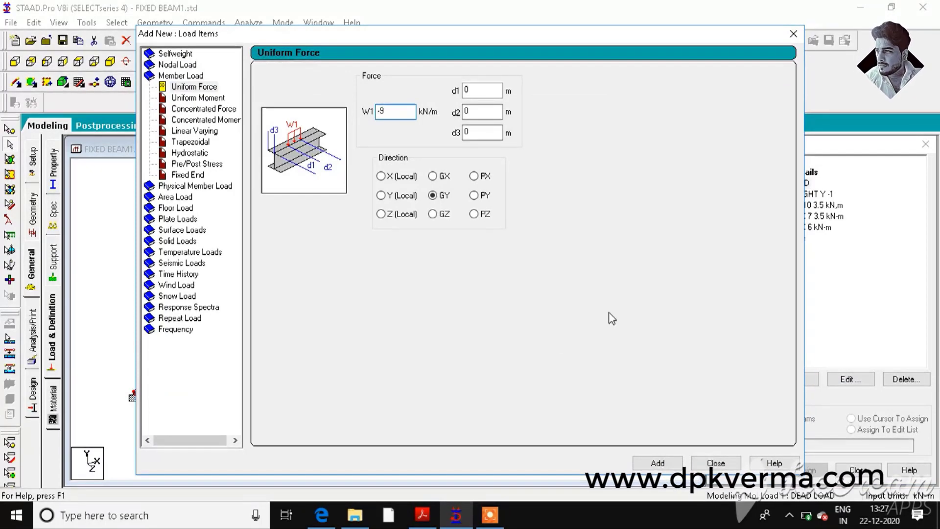
# Set the uniform force's distance d2 to 2.5 m, allow the auto save, and add the load to the case.
pyautogui.doubleClick(479, 113)
pyautogui.write('2.5')
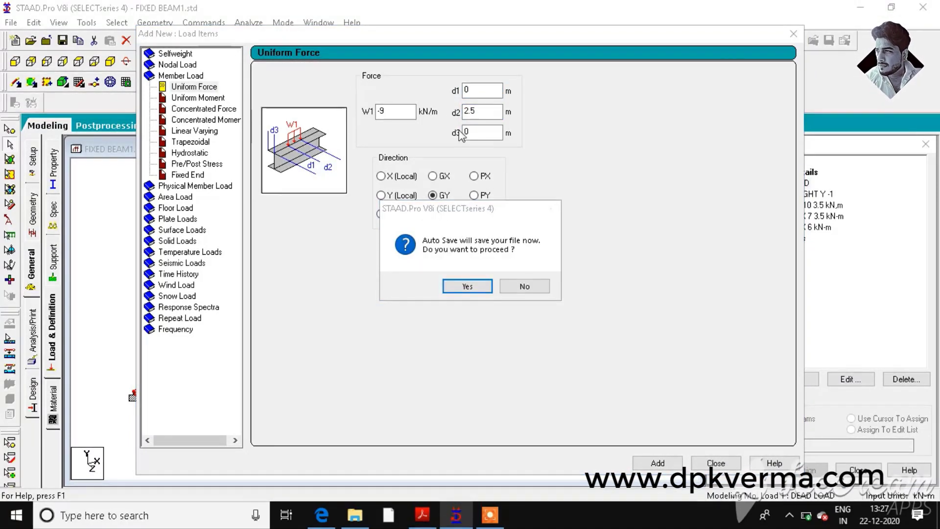
pyautogui.click(471, 287)
pyautogui.click(386, 275)
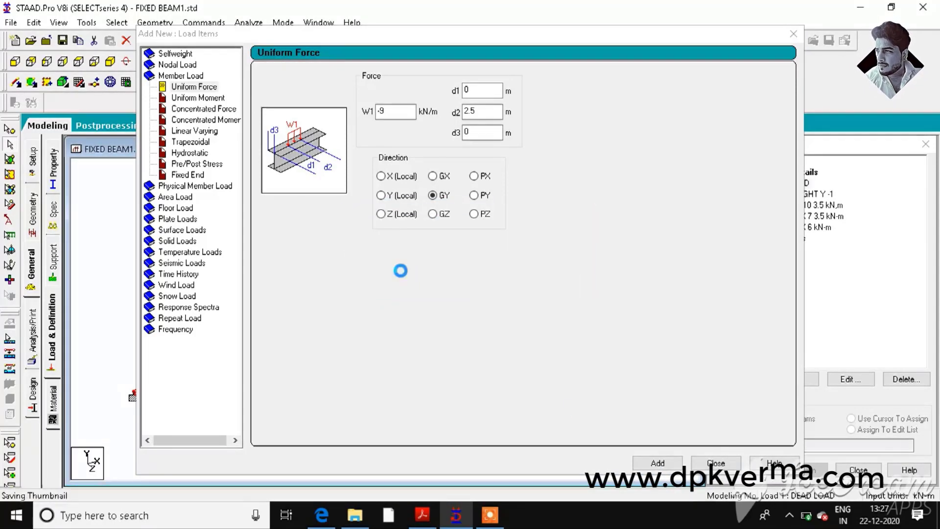
pyautogui.click(670, 463)
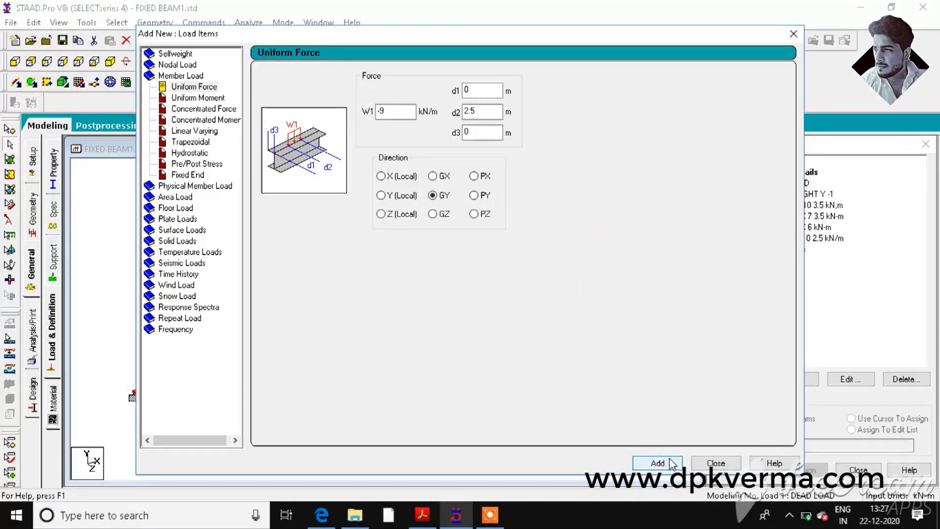
pyautogui.click(716, 462)
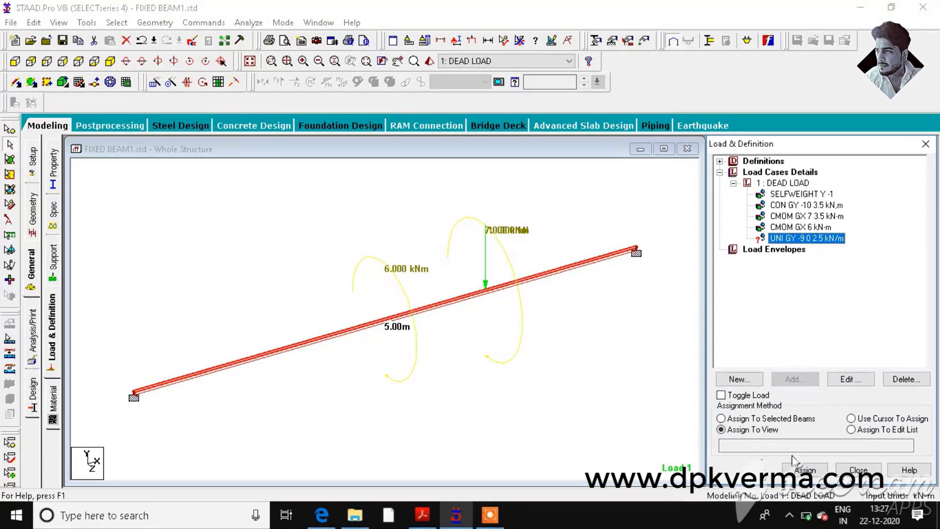
# Assign the 9 kN/m uniform load to the beam using Assign To View and clear the beam selection.
pyautogui.click(805, 469)
pyautogui.click(841, 349)
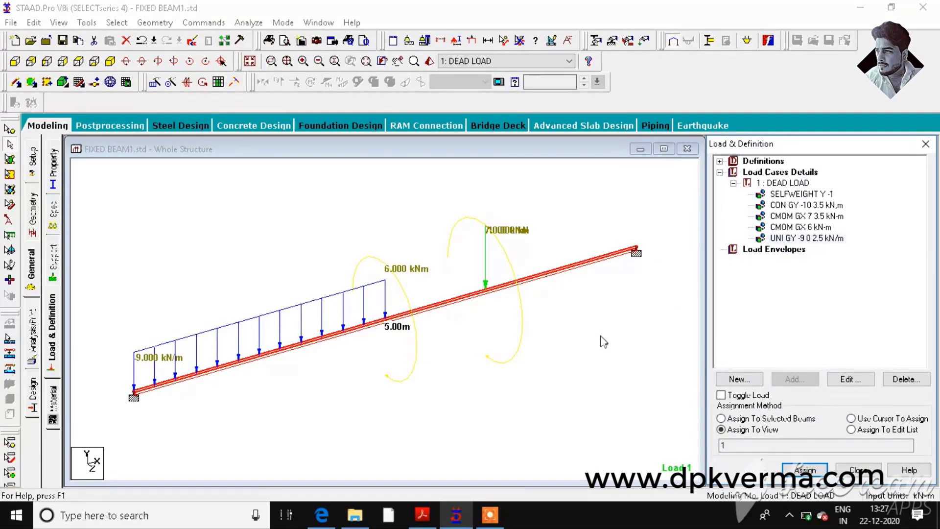
pyautogui.click(433, 330)
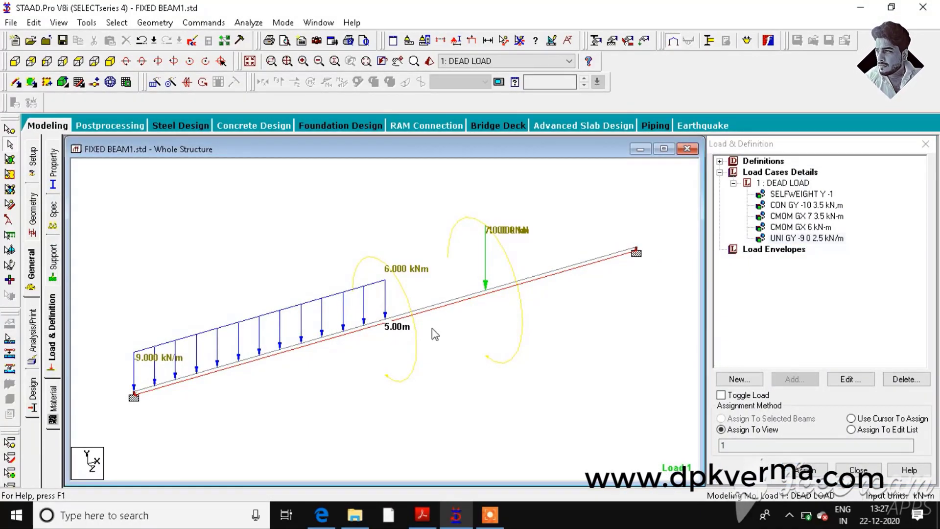
# Run the analysis with the existing Perform Analysis command, saving the modified structure, and go to Post Processing Mode.
pyautogui.click(33, 338)
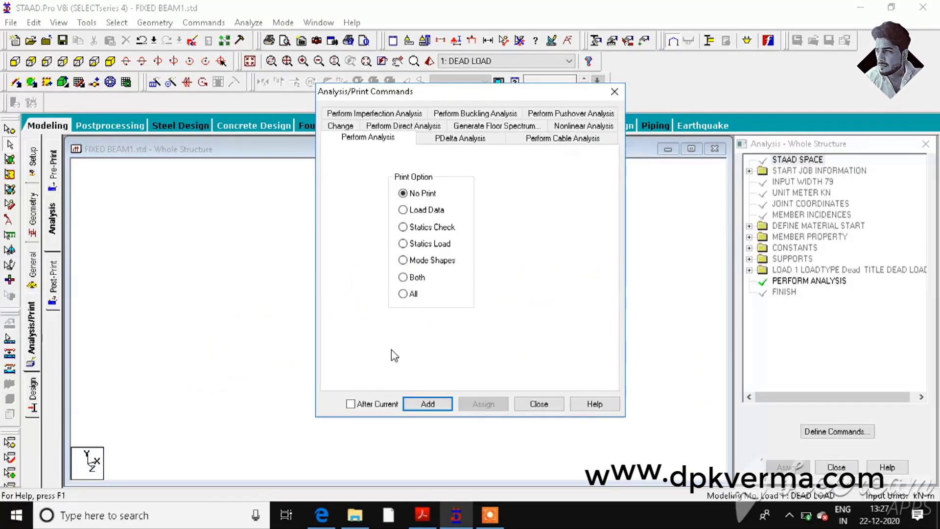
pyautogui.click(537, 402)
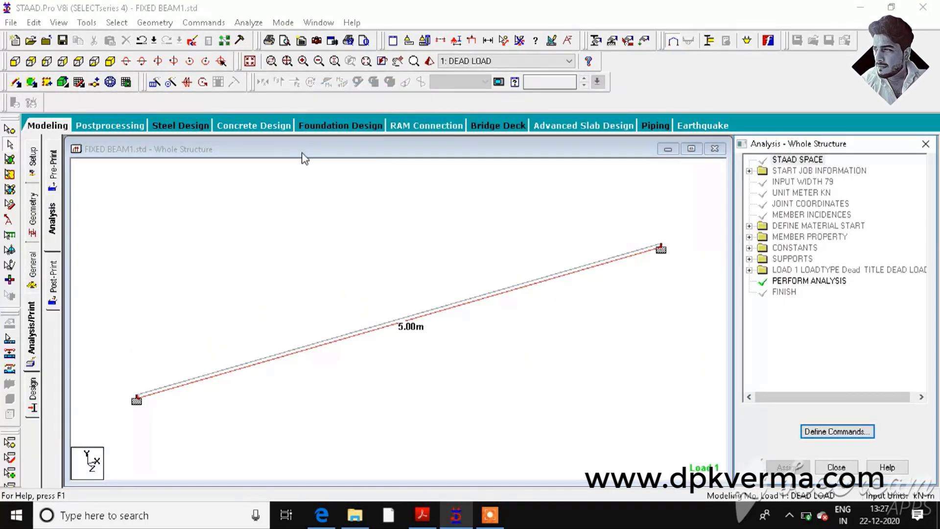
pyautogui.click(249, 23)
pyautogui.click(261, 39)
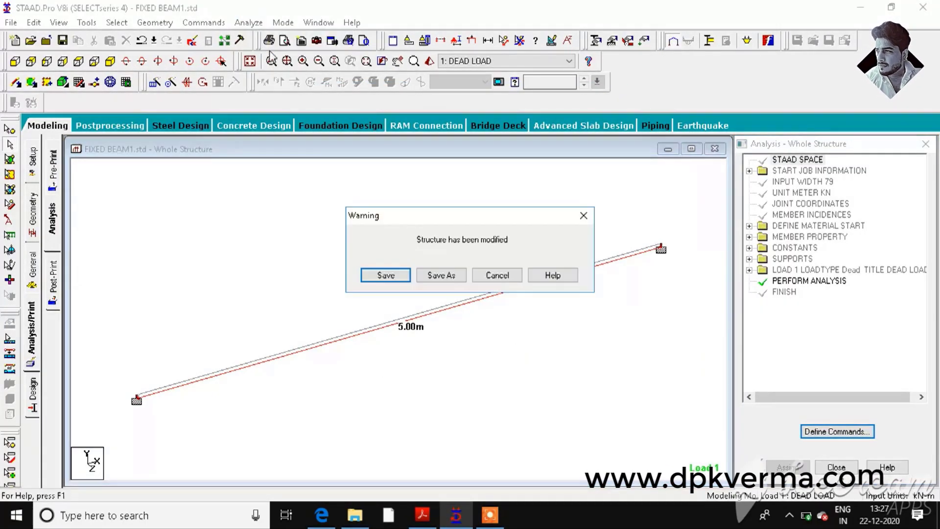
pyautogui.click(389, 275)
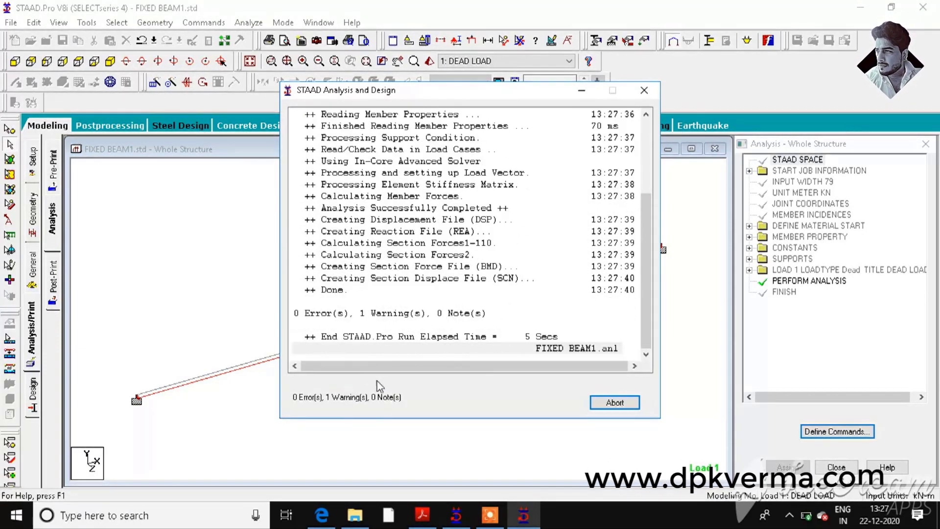
pyautogui.click(350, 396)
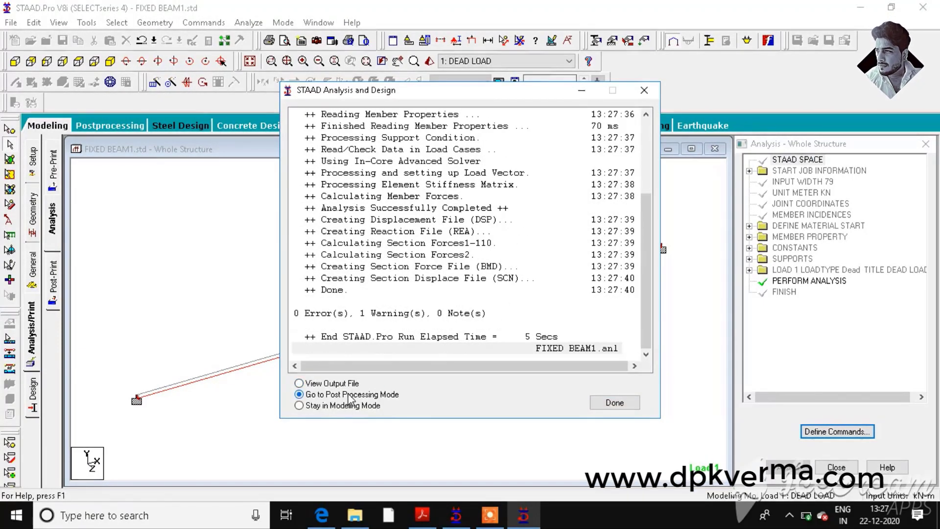
pyautogui.click(615, 402)
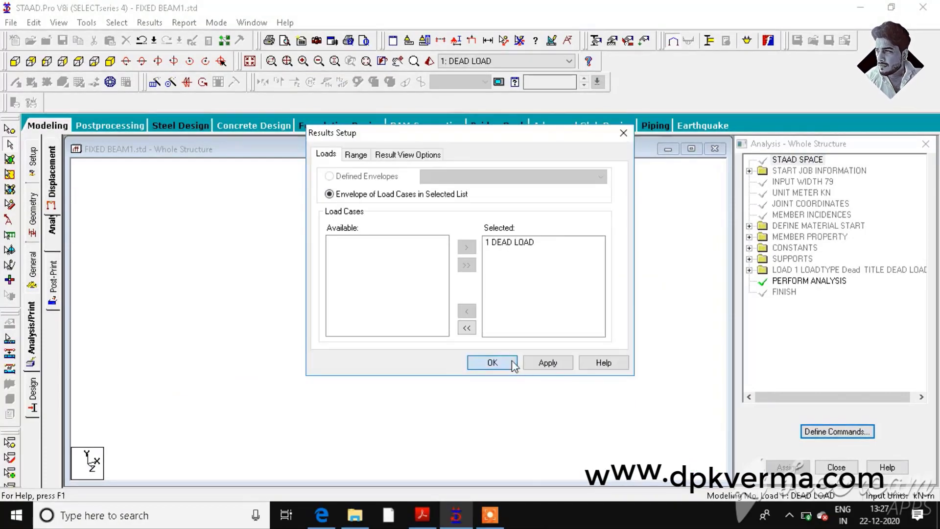
# Accept the DEAD LOAD case in the results setup and display the beam's bending moment and shear force graphs.
pyautogui.click(492, 362)
pyautogui.click(32, 198)
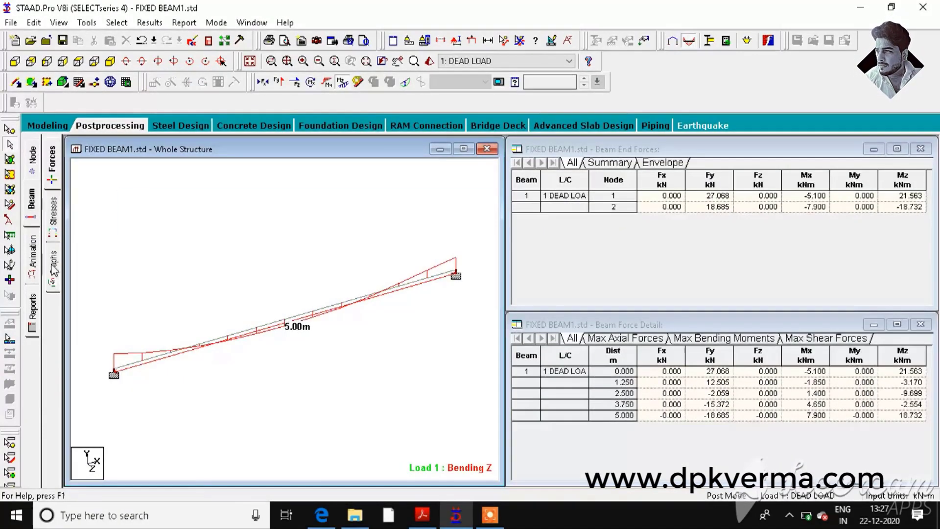
pyautogui.click(52, 267)
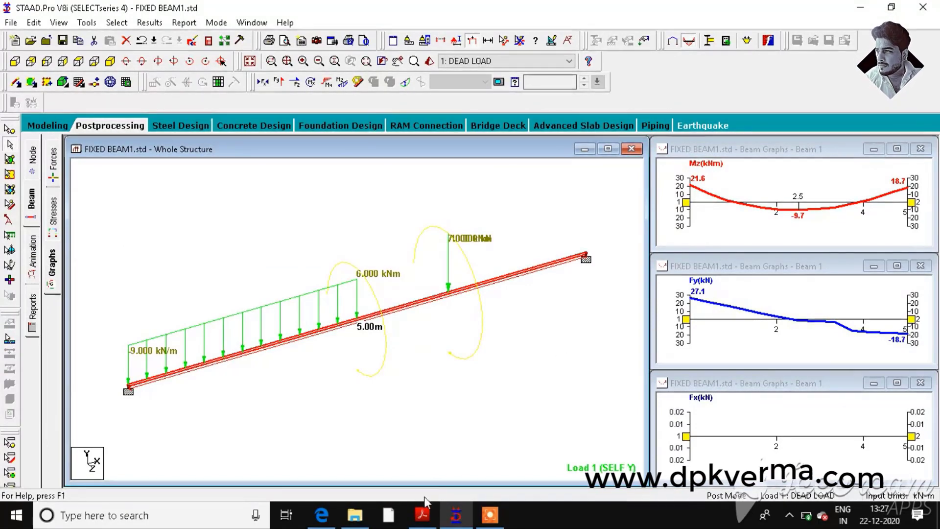
# Switch to the PDF sketch in Acrobat Reader and examine the fourth beam's loads, distances and cross-section.
pyautogui.click(423, 515)
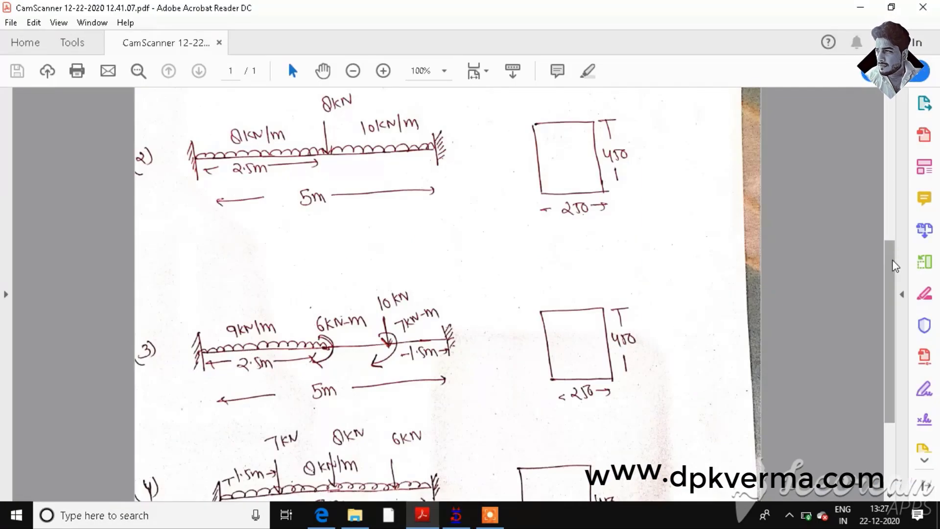
pyautogui.scroll(-3, 890, 345)
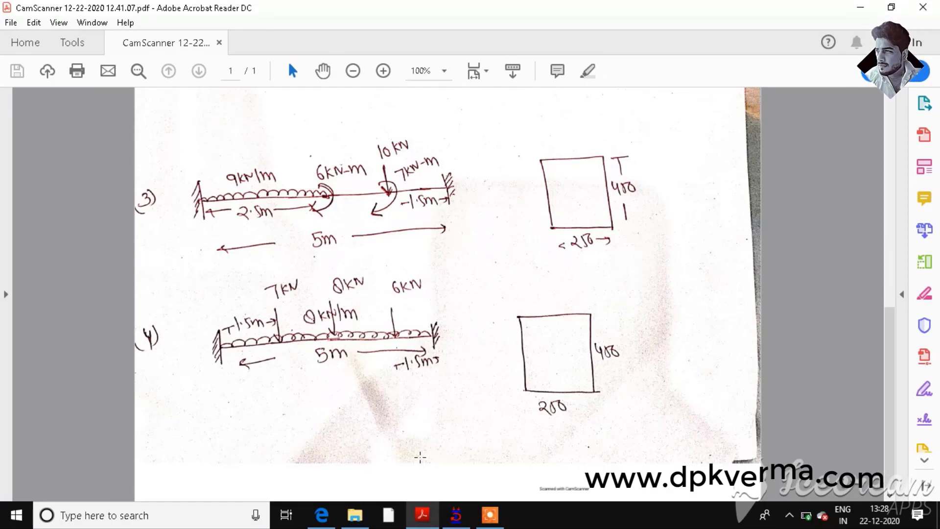
pyautogui.click(498, 523)
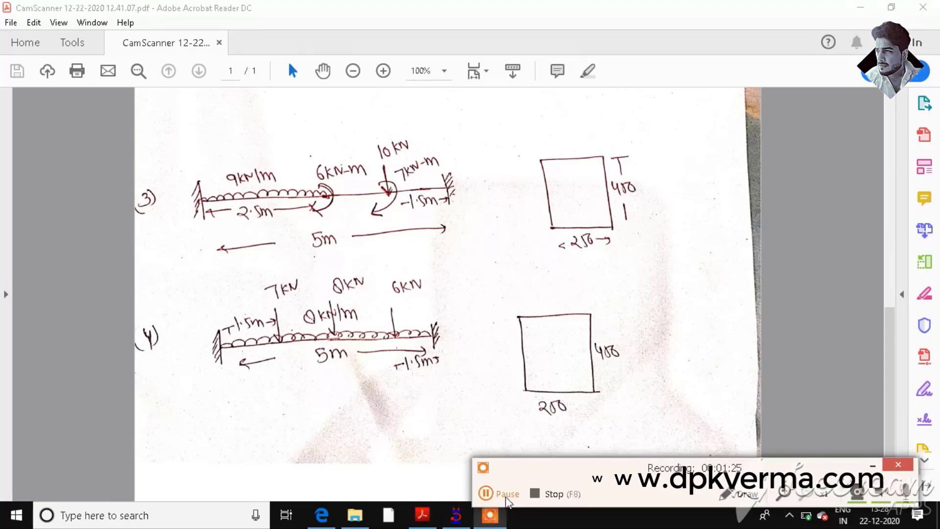